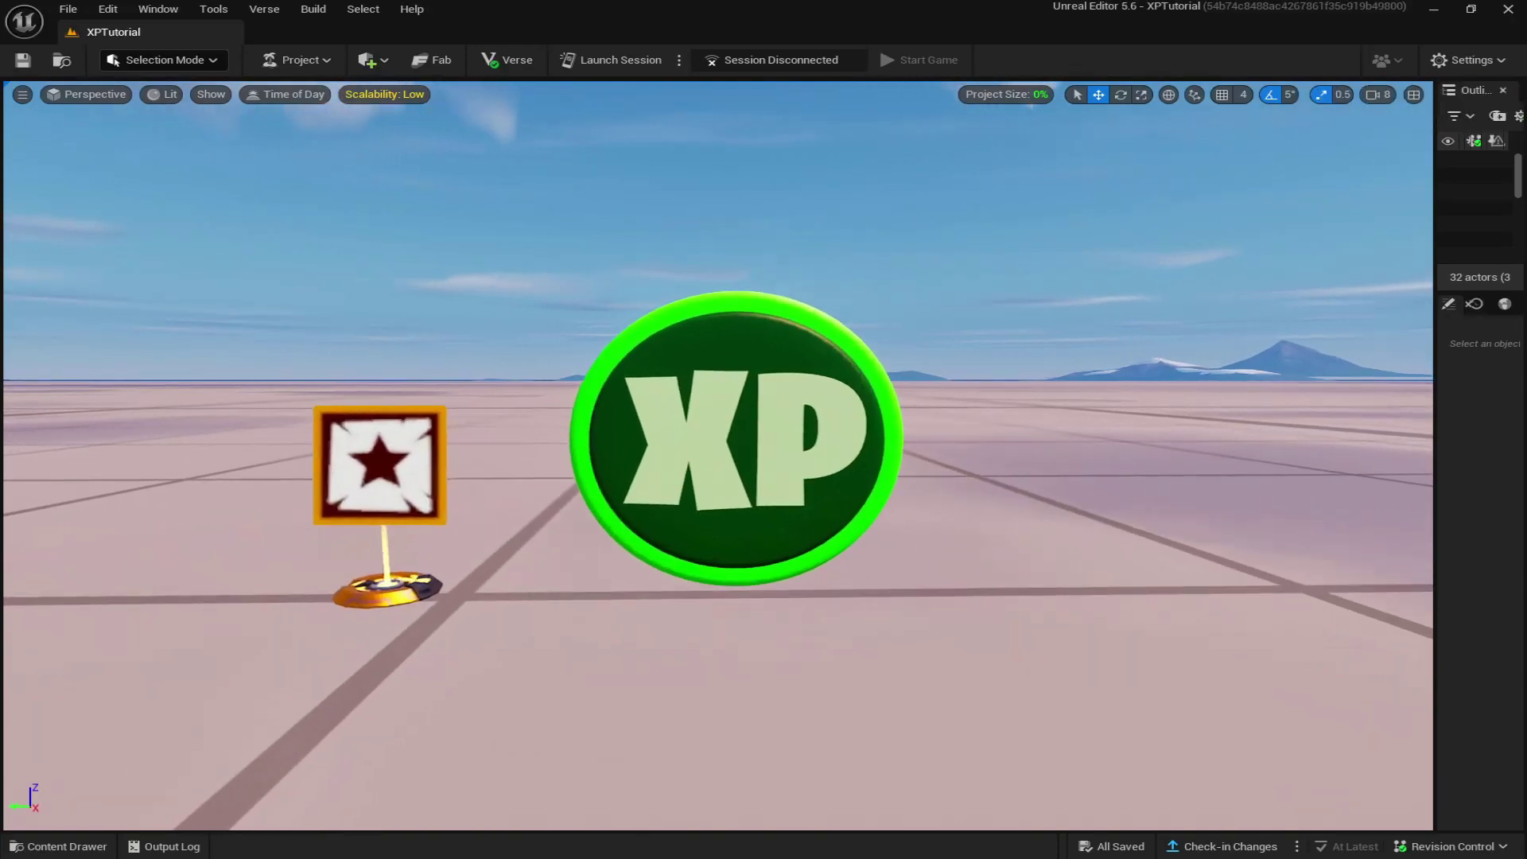
# Move the view back and then closer to preview the finished XP coin
pyautogui.press('s')
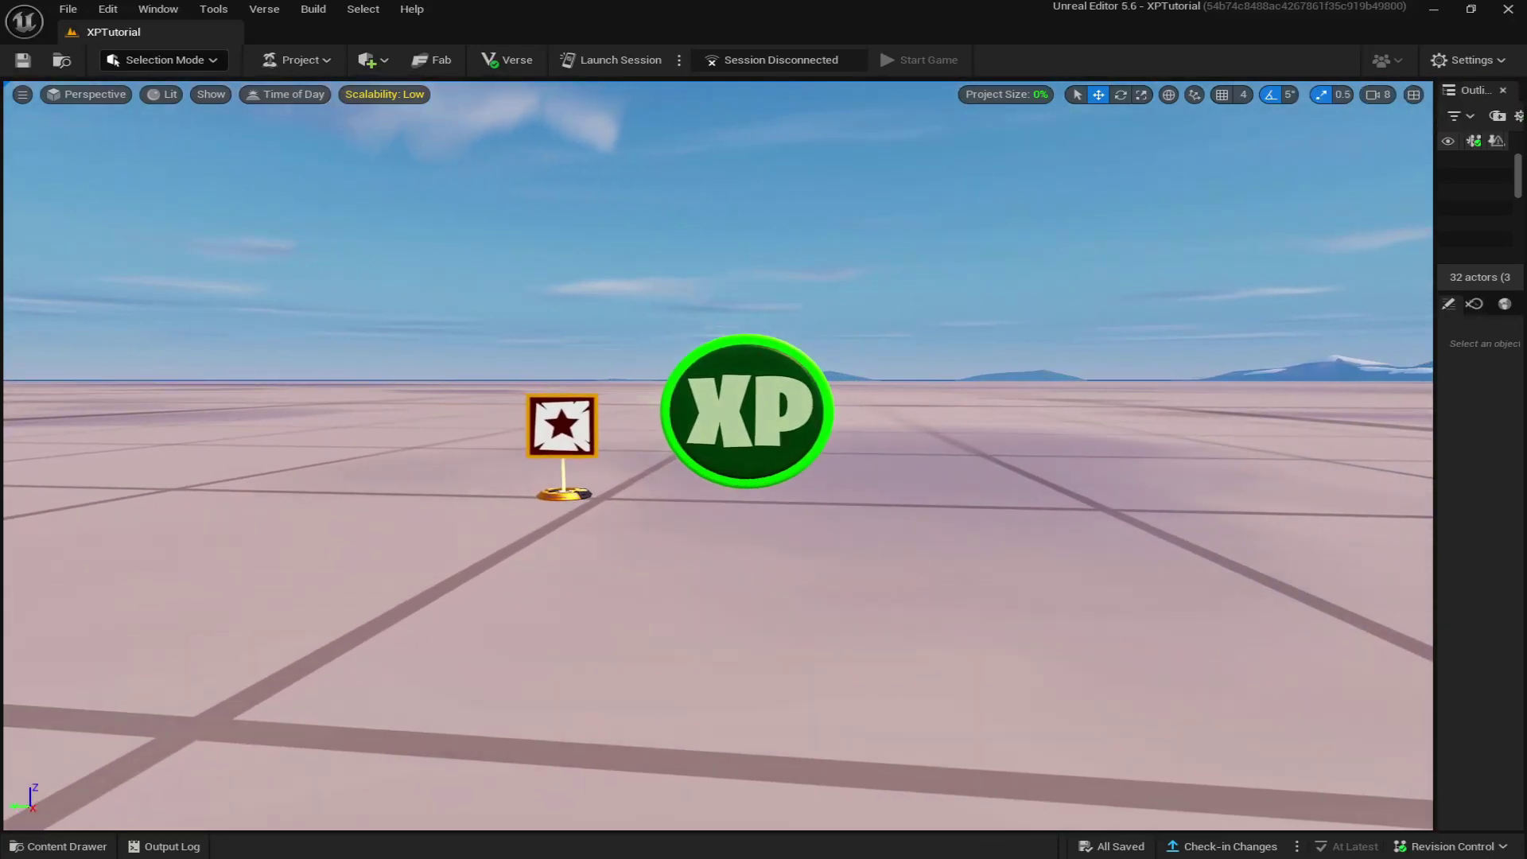
pyautogui.press('w')
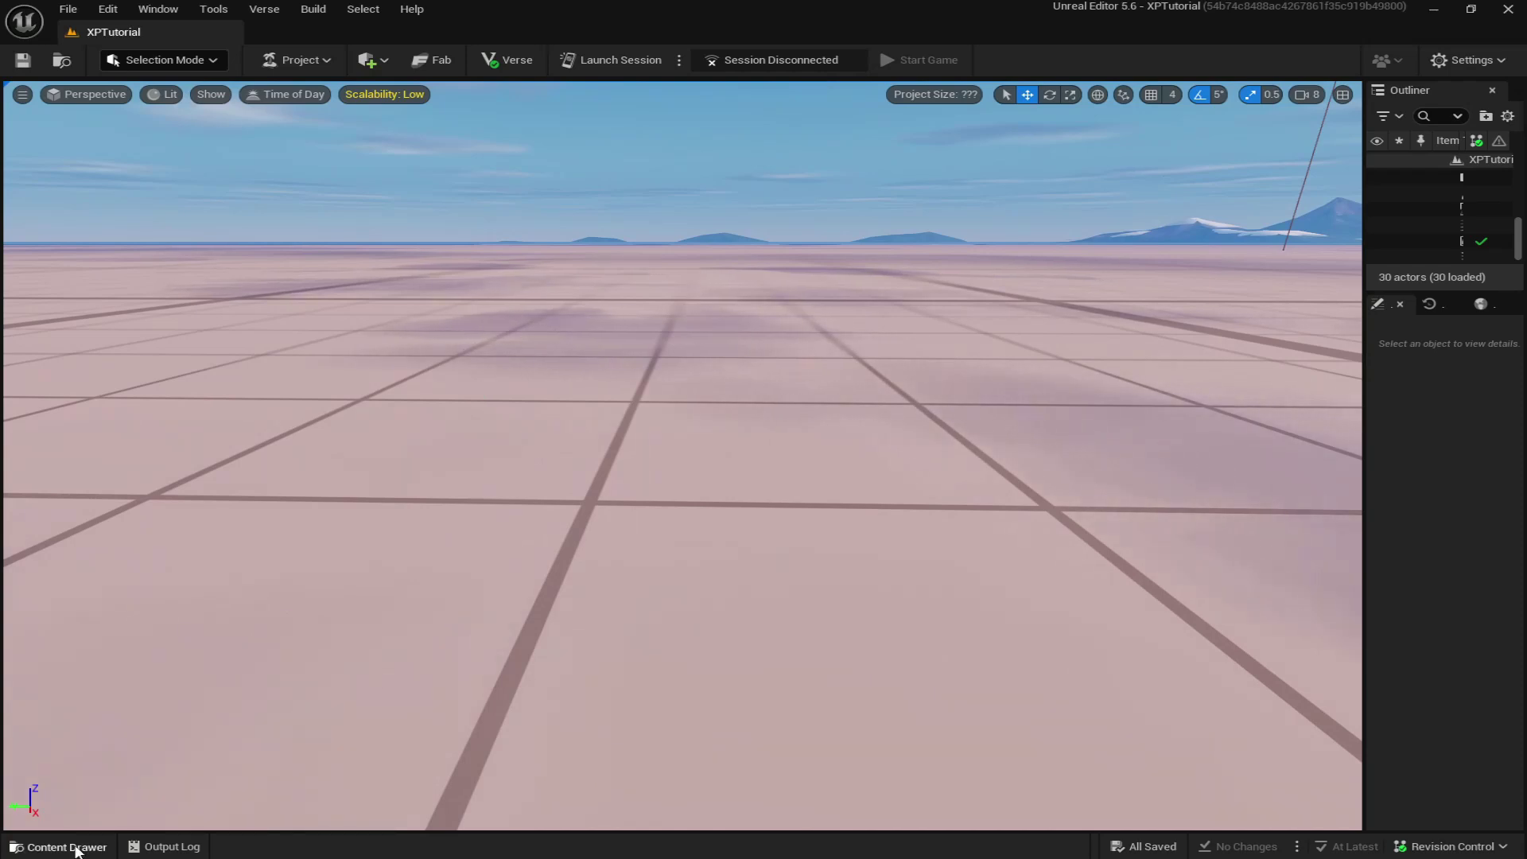
# Drag a Collectible Object from the Fortnite assets (search 'collec') into the level and focus on it
pyautogui.click(67, 847)
pyautogui.click(75, 661)
pyautogui.click(269, 592)
pyautogui.write('collec')
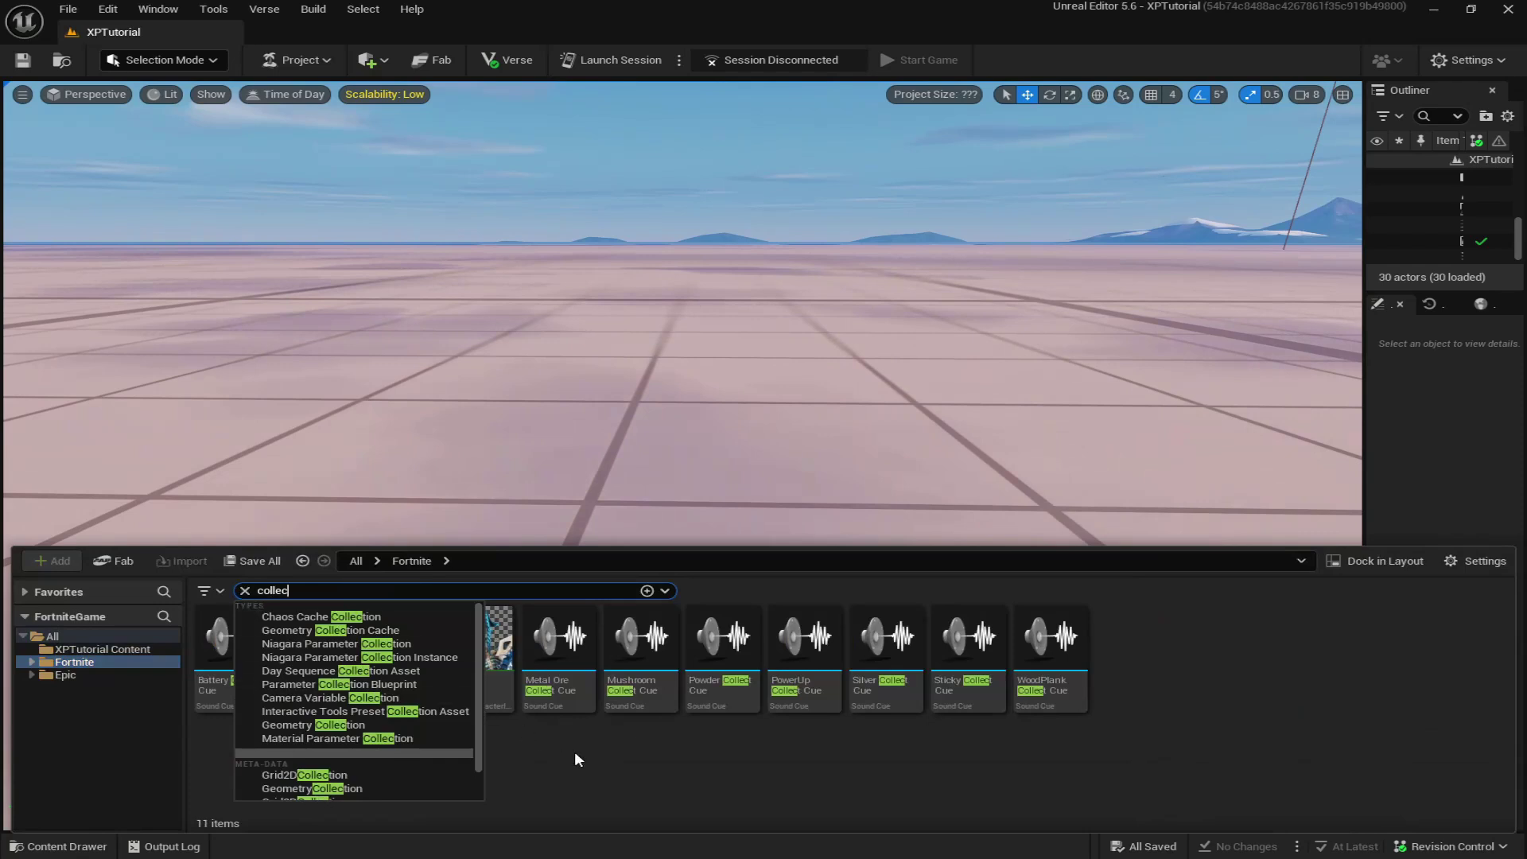
pyautogui.click(581, 754)
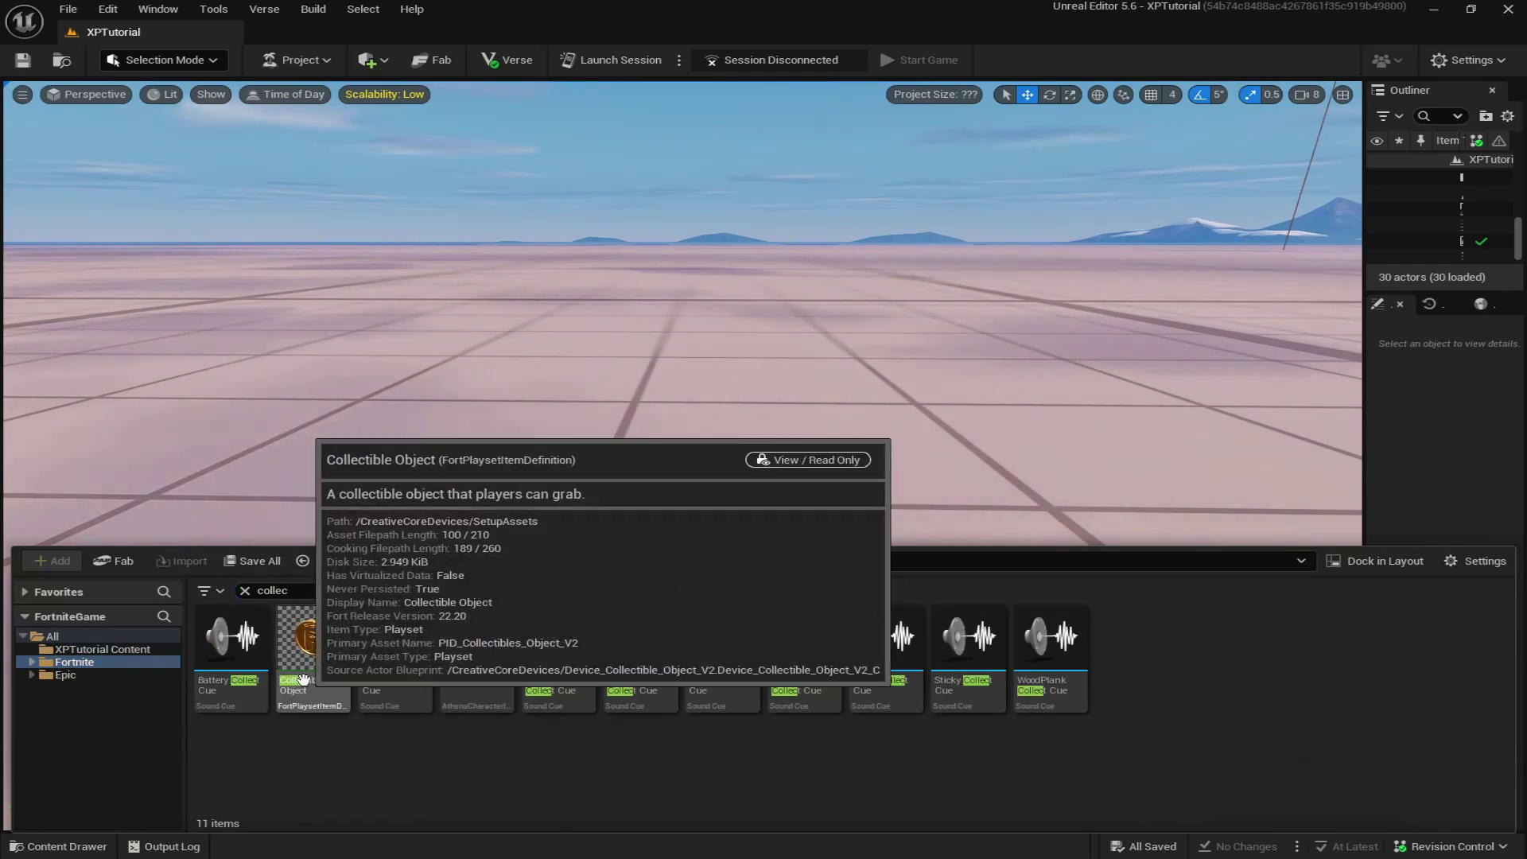
pyautogui.moveTo(304, 679); pyautogui.dragTo(738, 480)
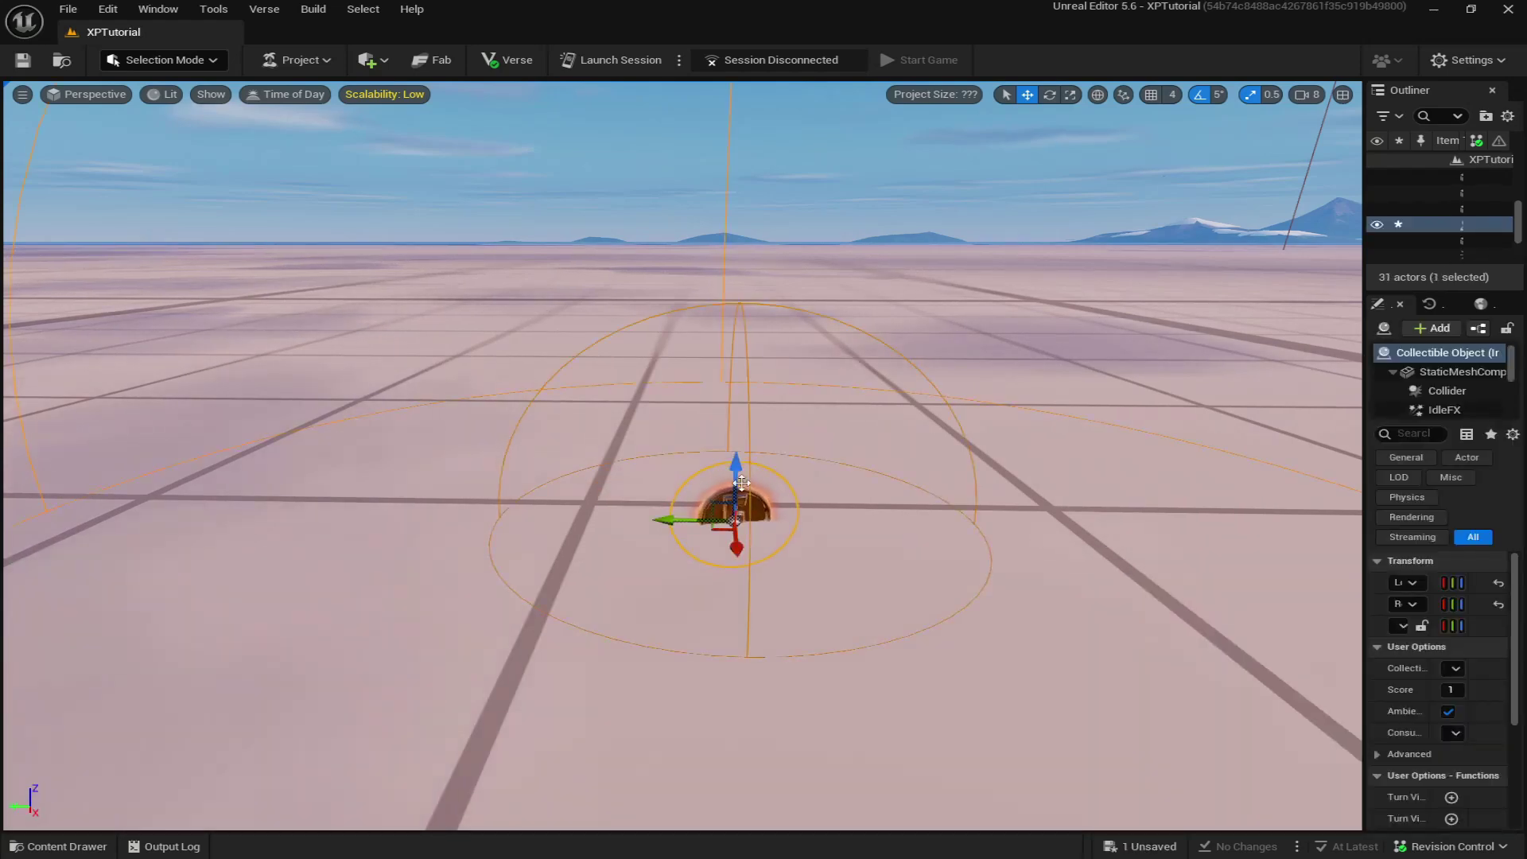
pyautogui.press('f')
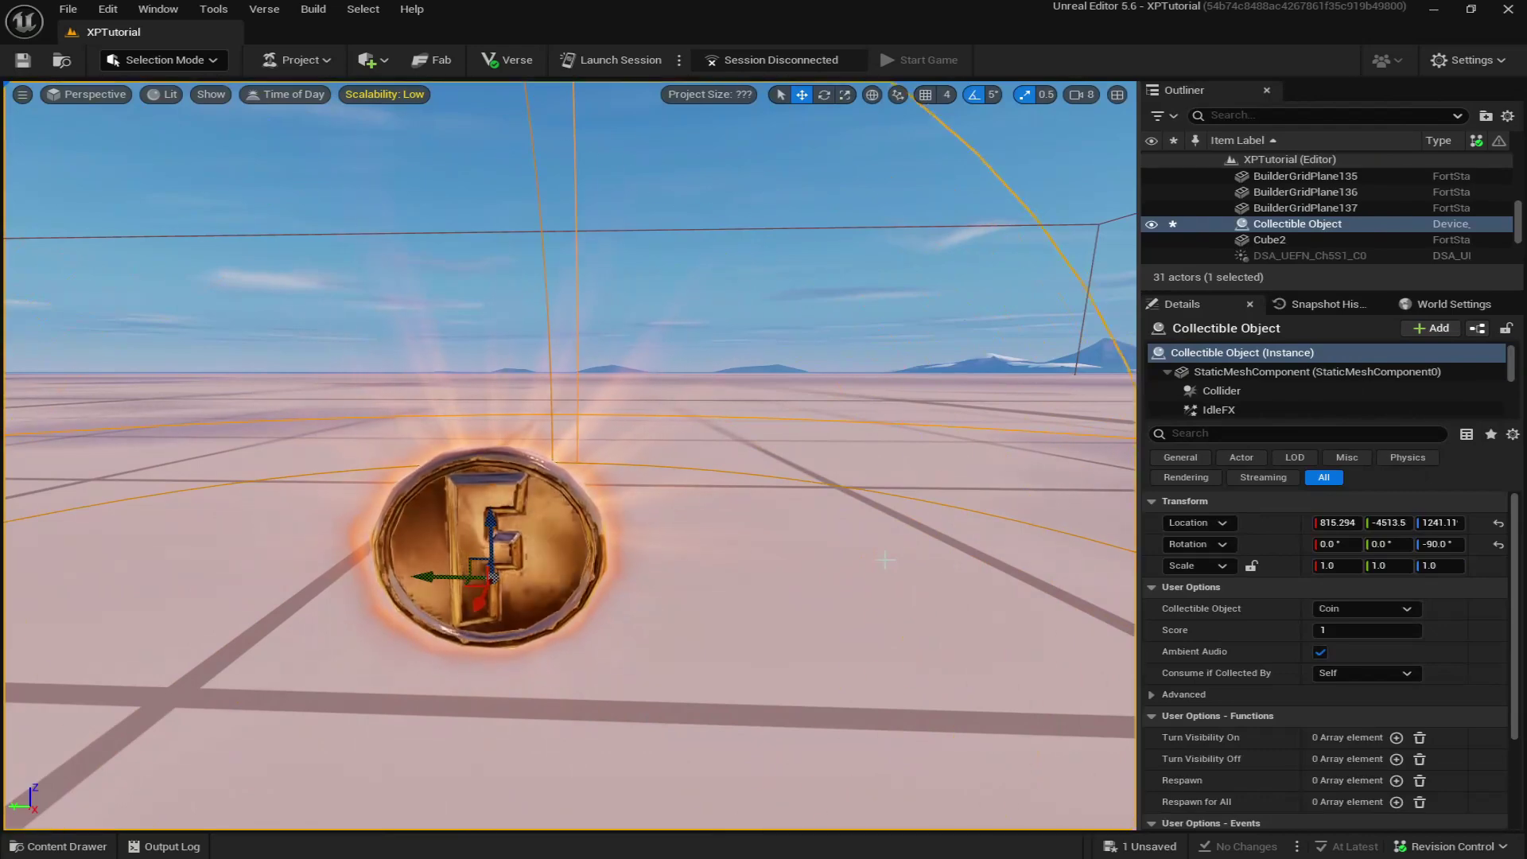
# Under Advanced, uncheck Ambient Audio and set the collectible's Score to 0
pyautogui.click(1156, 694)
pyautogui.scroll(-1, 1222, 643)
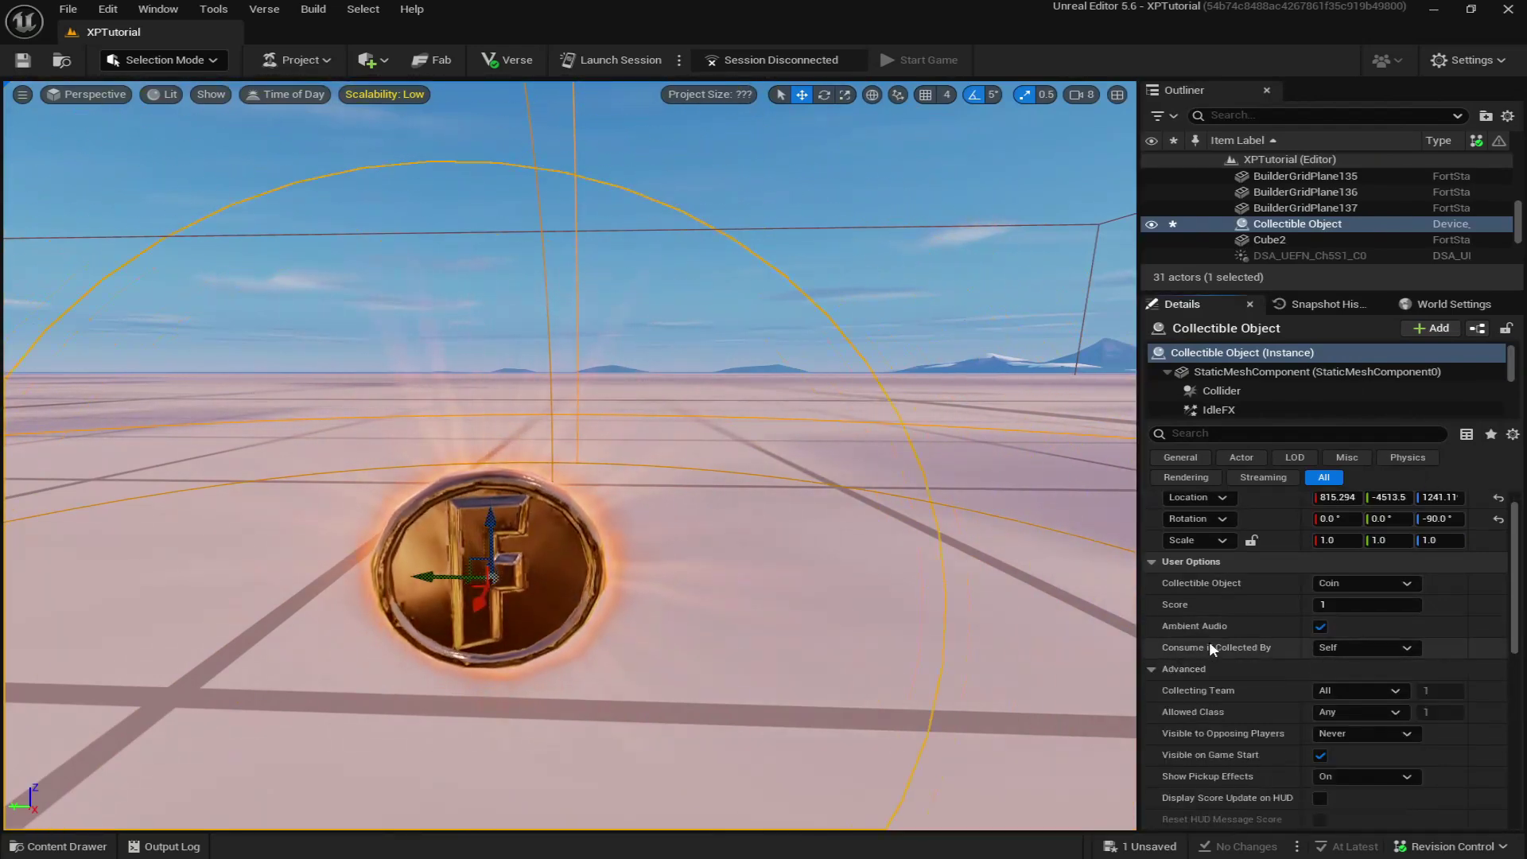
pyautogui.click(1320, 625)
pyautogui.click(1360, 605)
pyautogui.write('0')
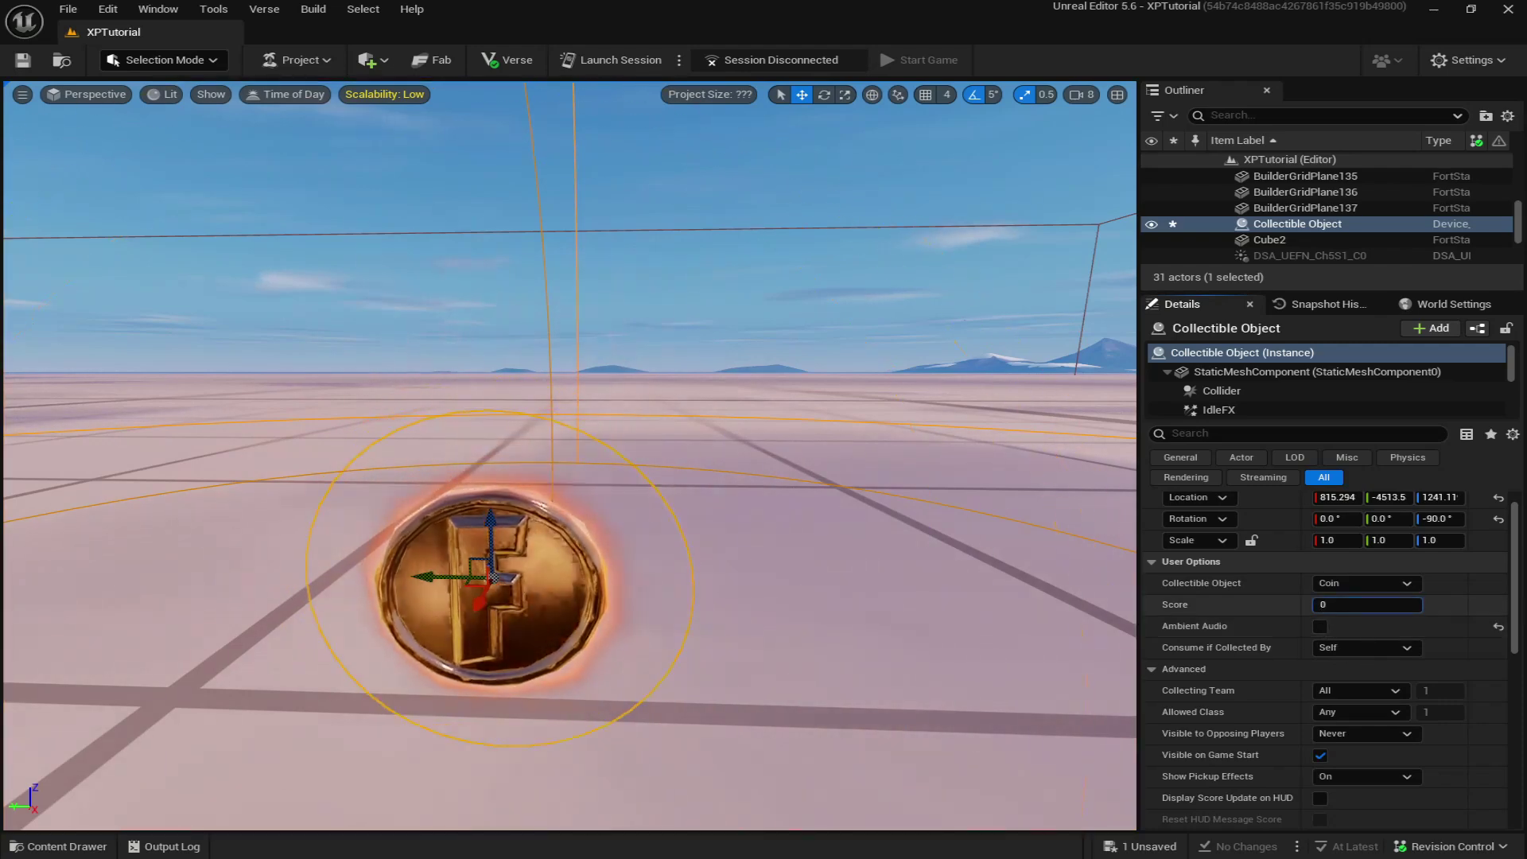
pyautogui.scroll(-2, 1211, 622)
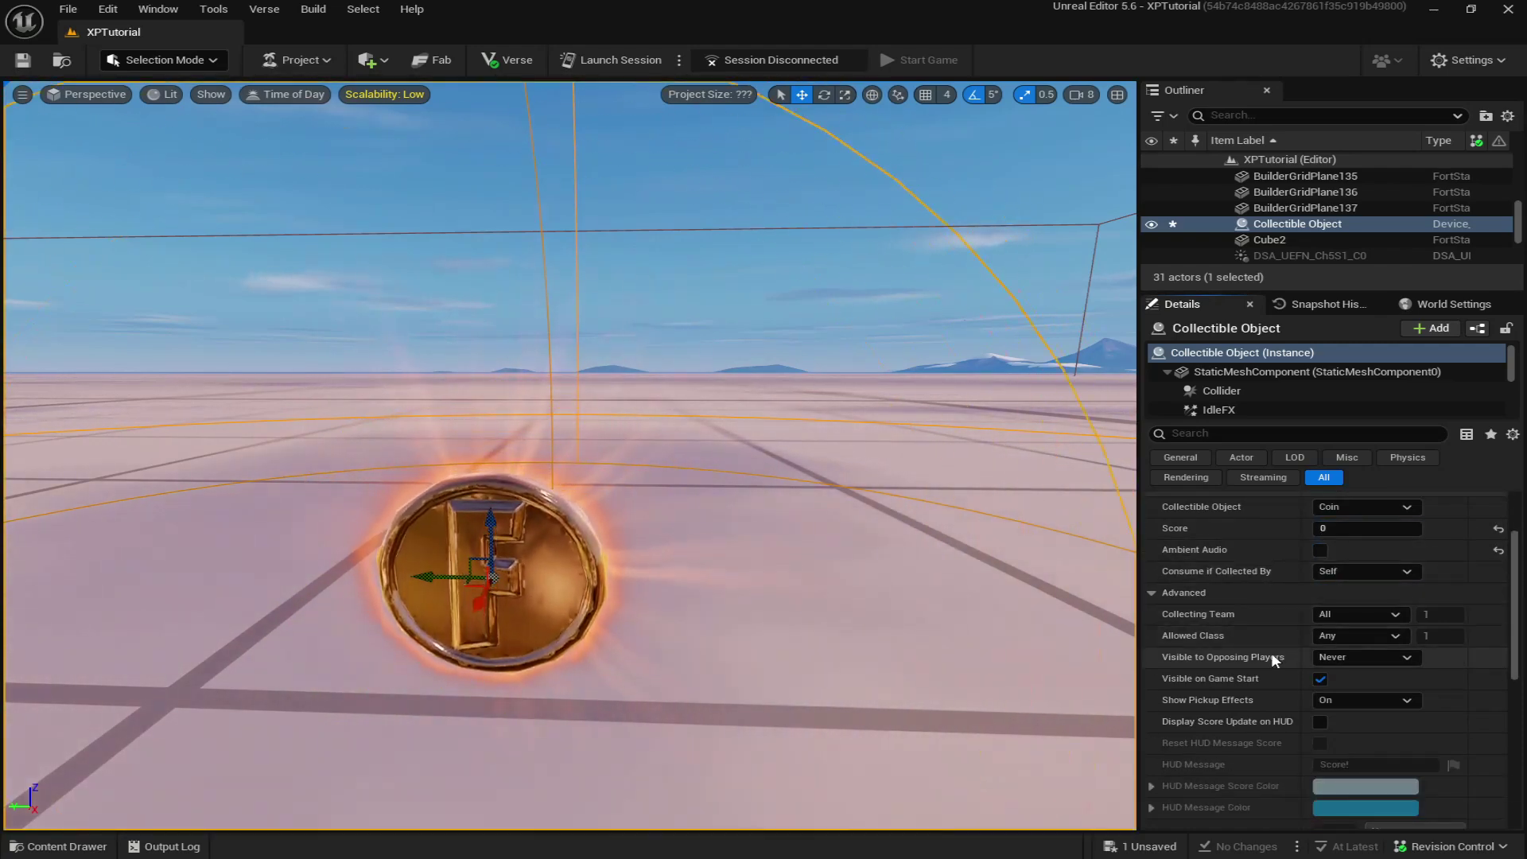
pyautogui.scroll(-1, 1274, 660)
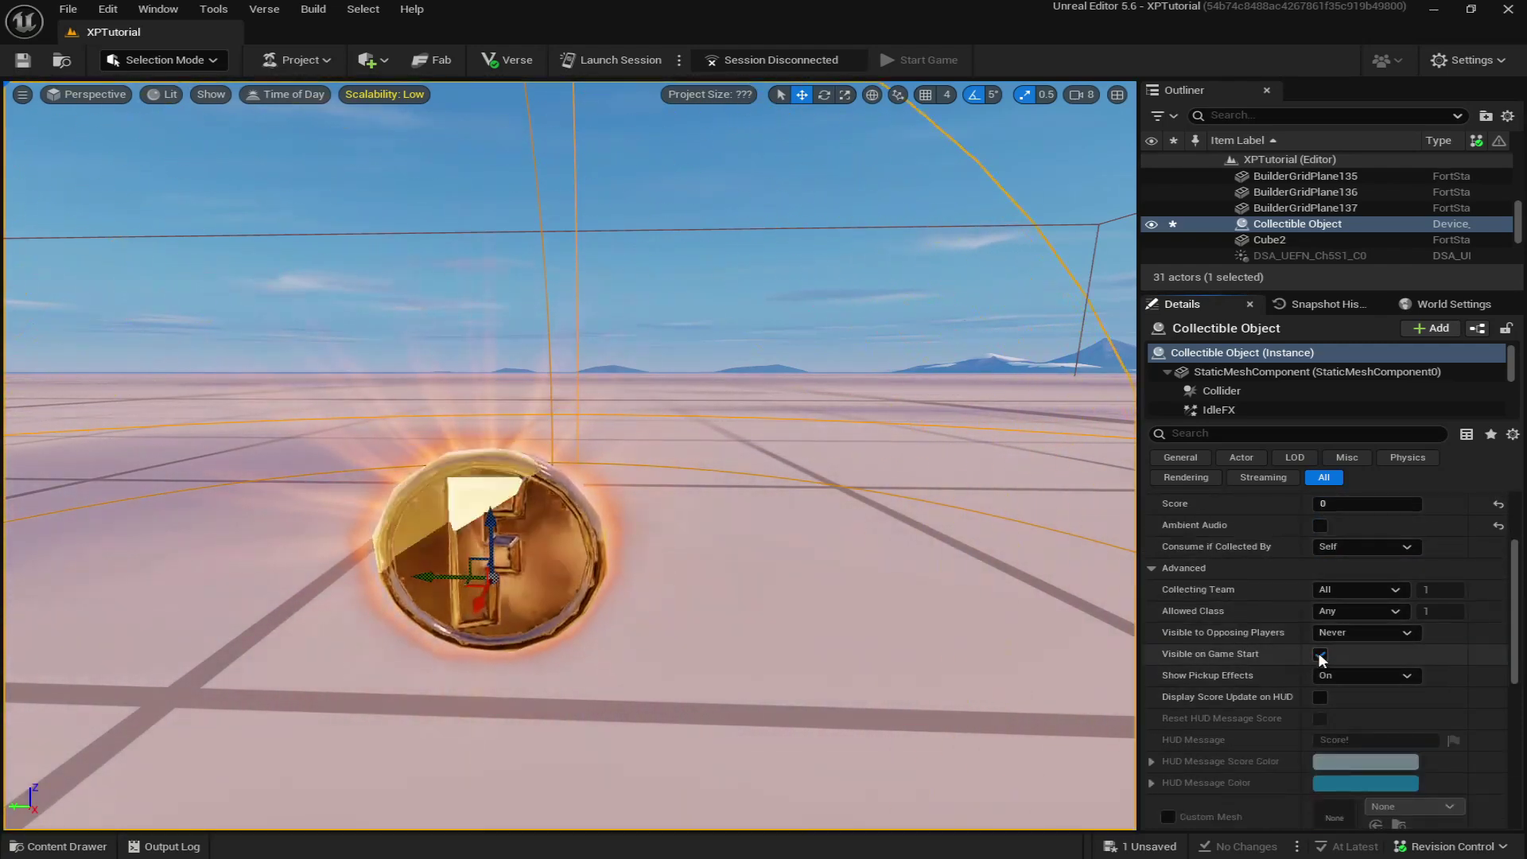
pyautogui.scroll(-2, 1245, 647)
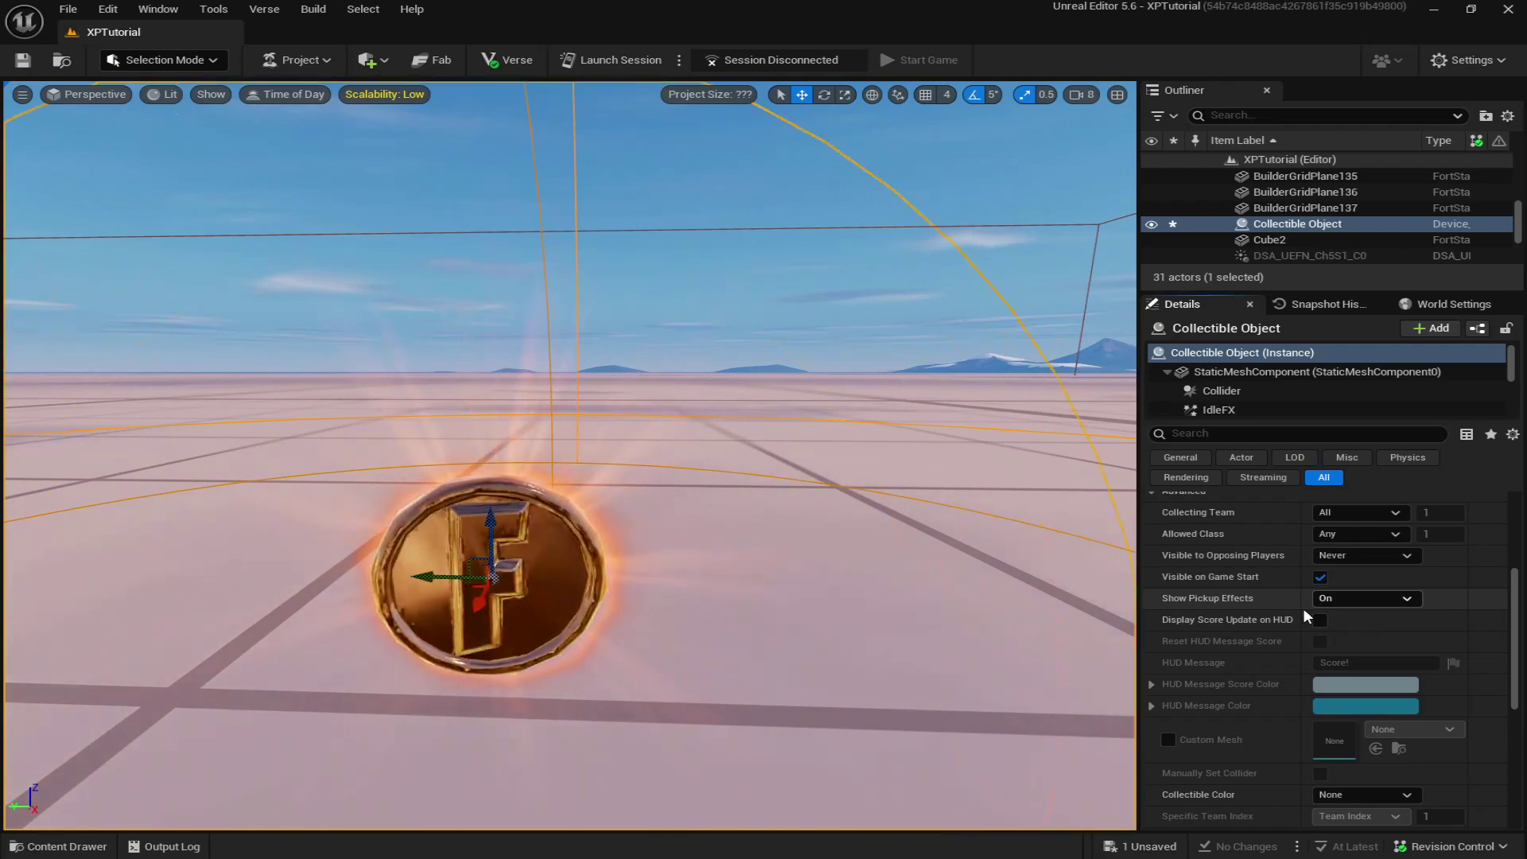
pyautogui.scroll(-2, 1264, 612)
pyautogui.scroll(-2, 1249, 611)
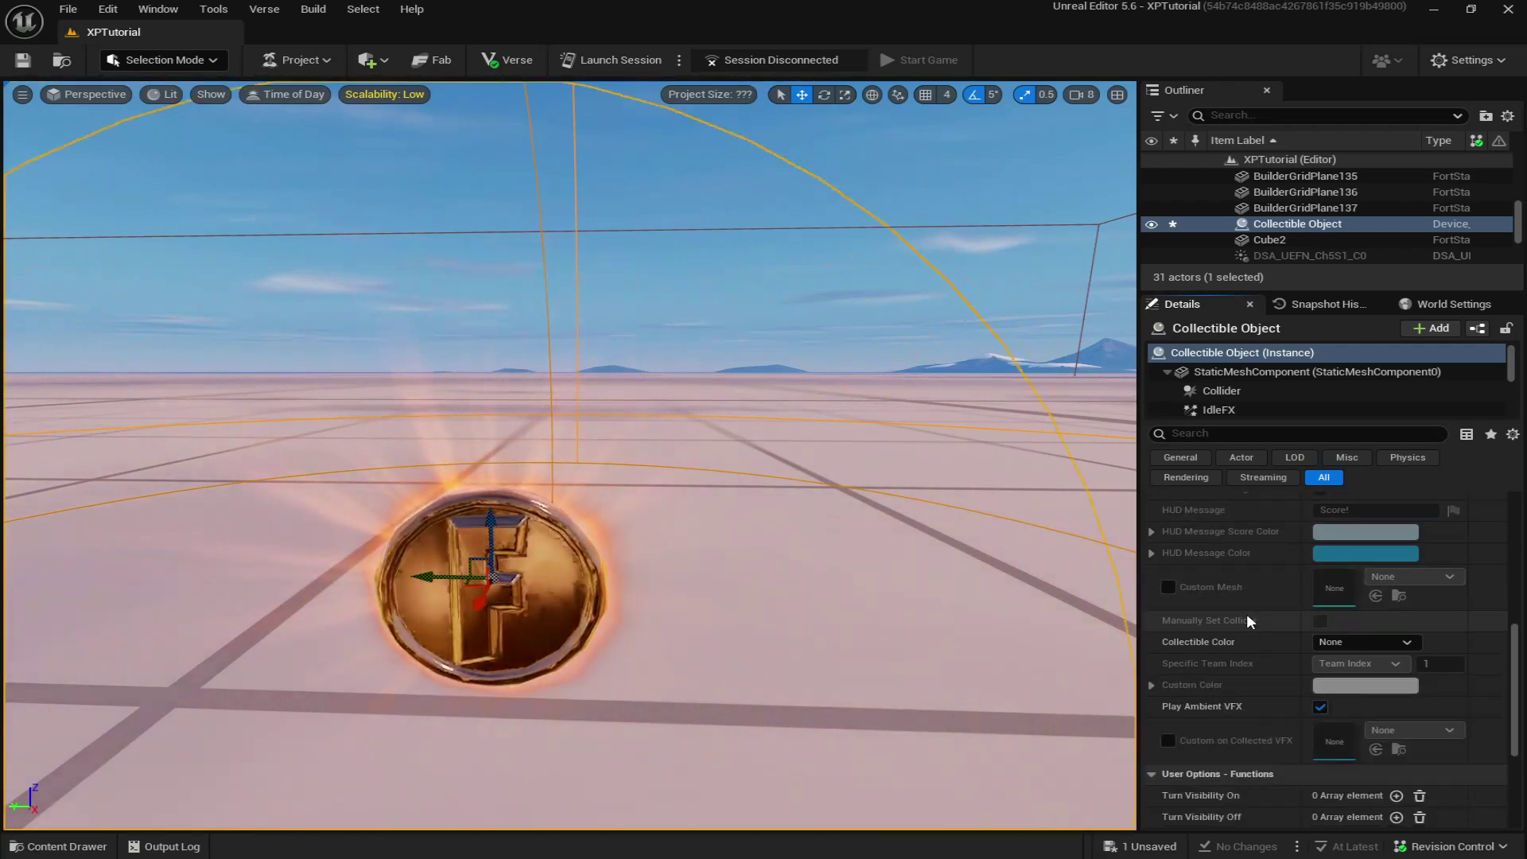
# Set Collectible Color to Direct Color with a bright green custom colour
pyautogui.click(1336, 643)
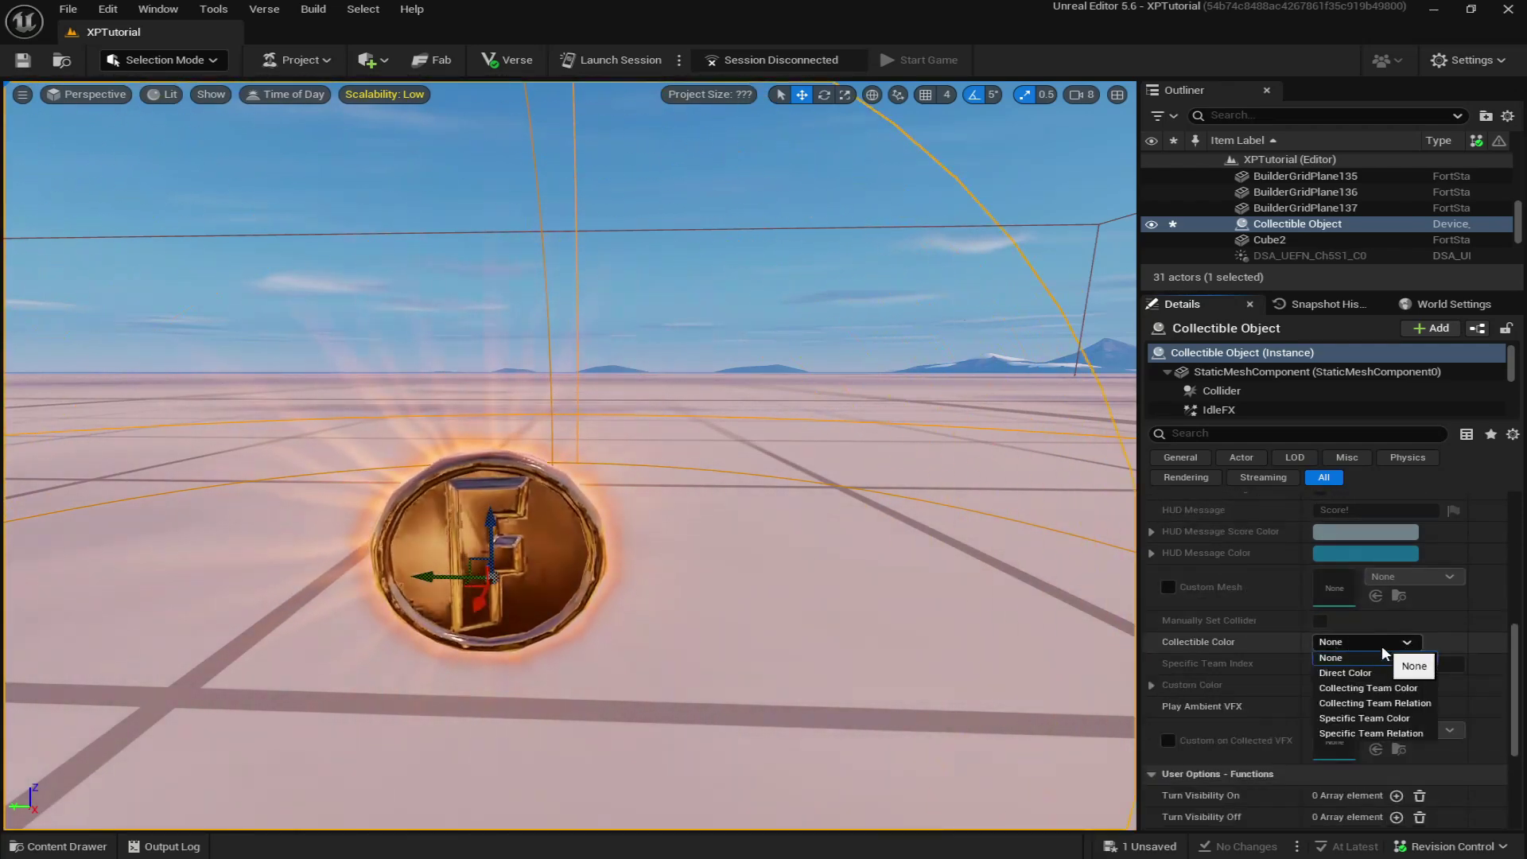
pyautogui.click(1373, 673)
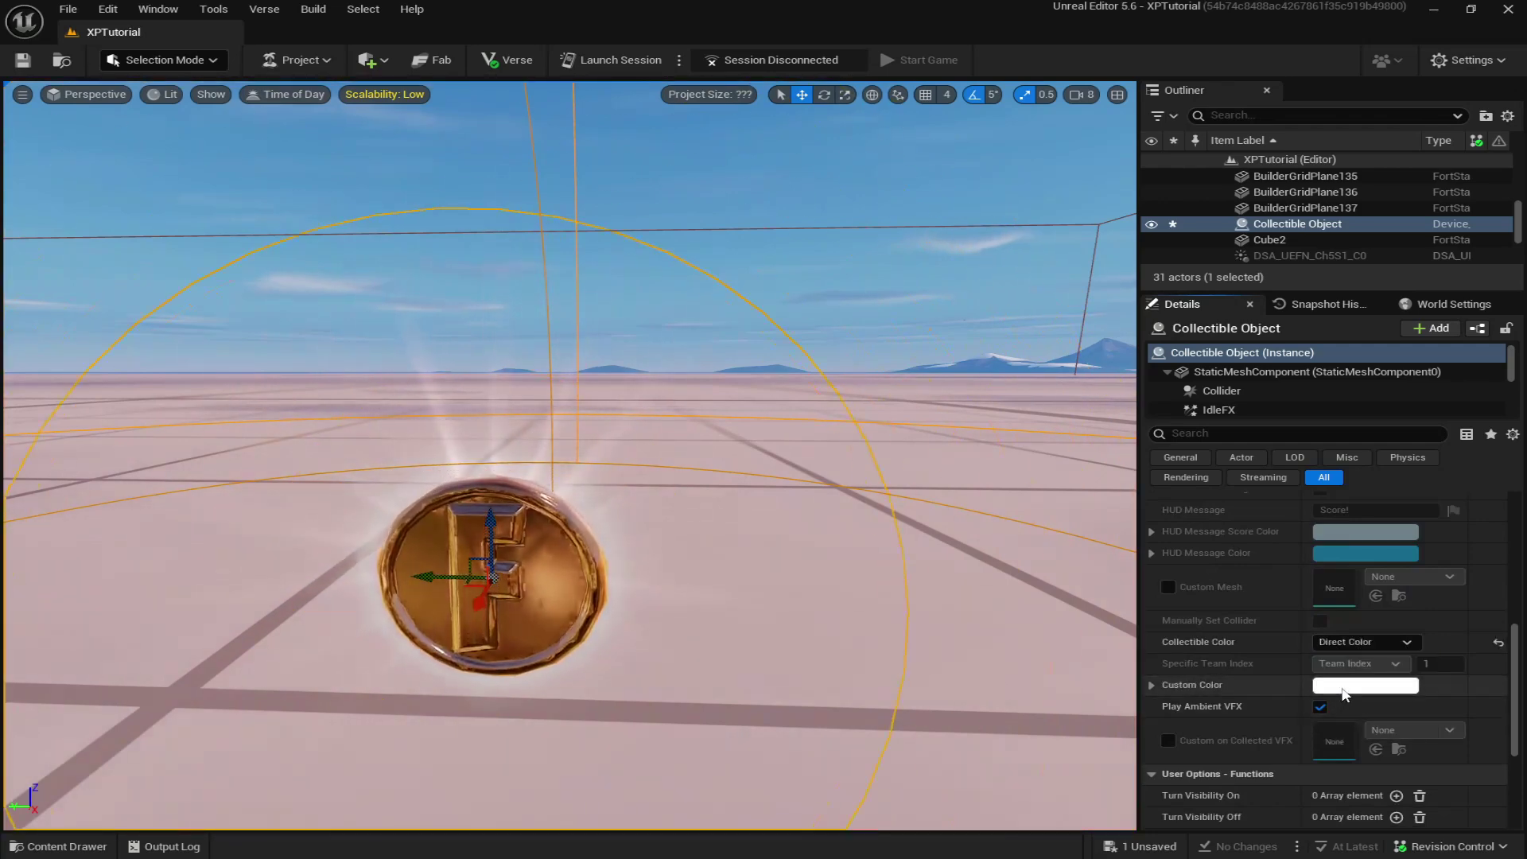
pyautogui.click(1343, 689)
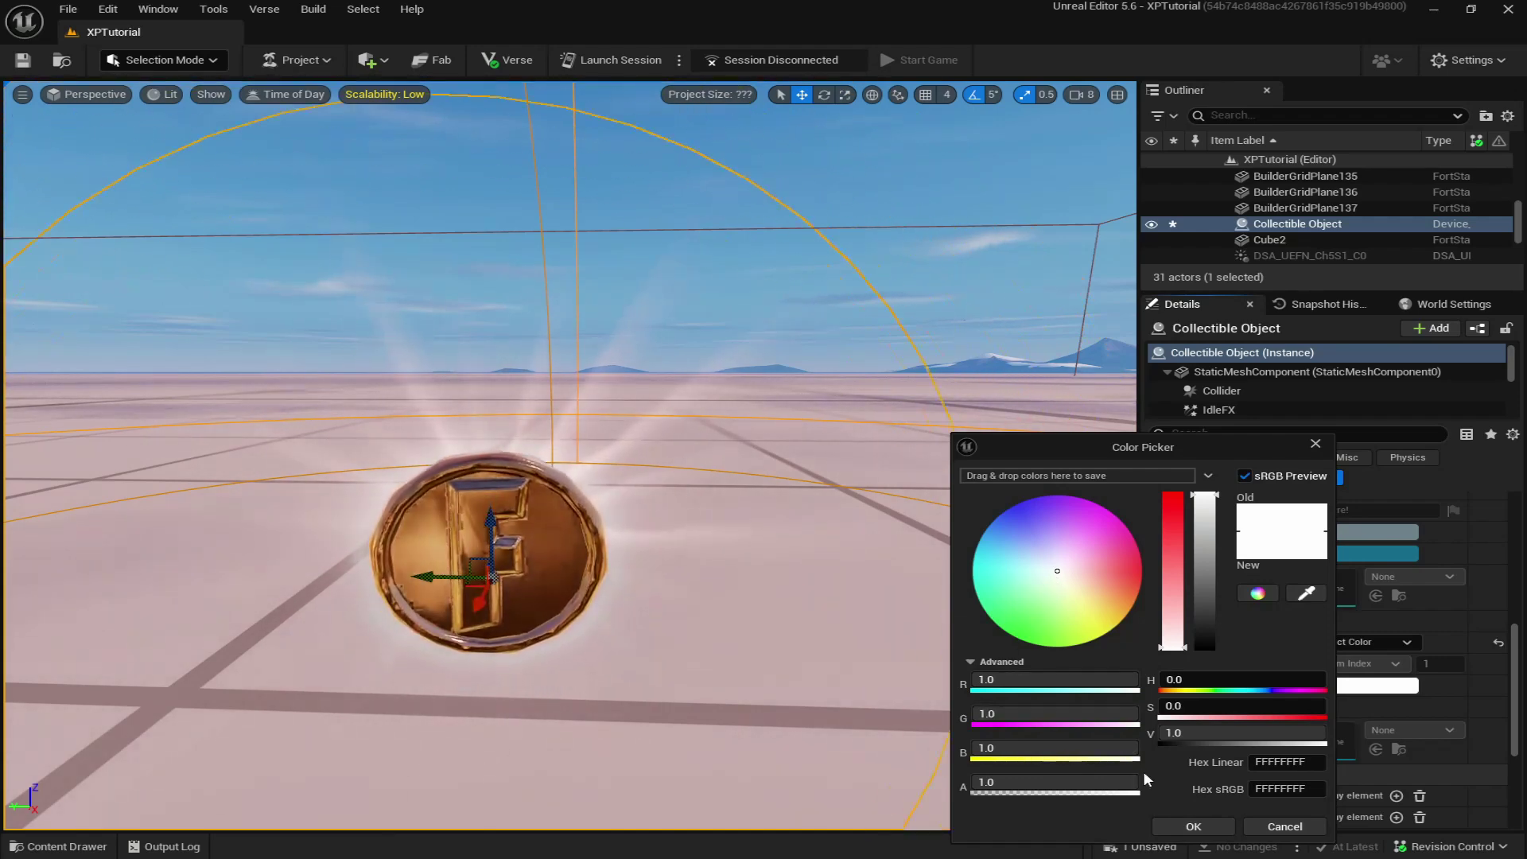
pyautogui.click(1017, 638)
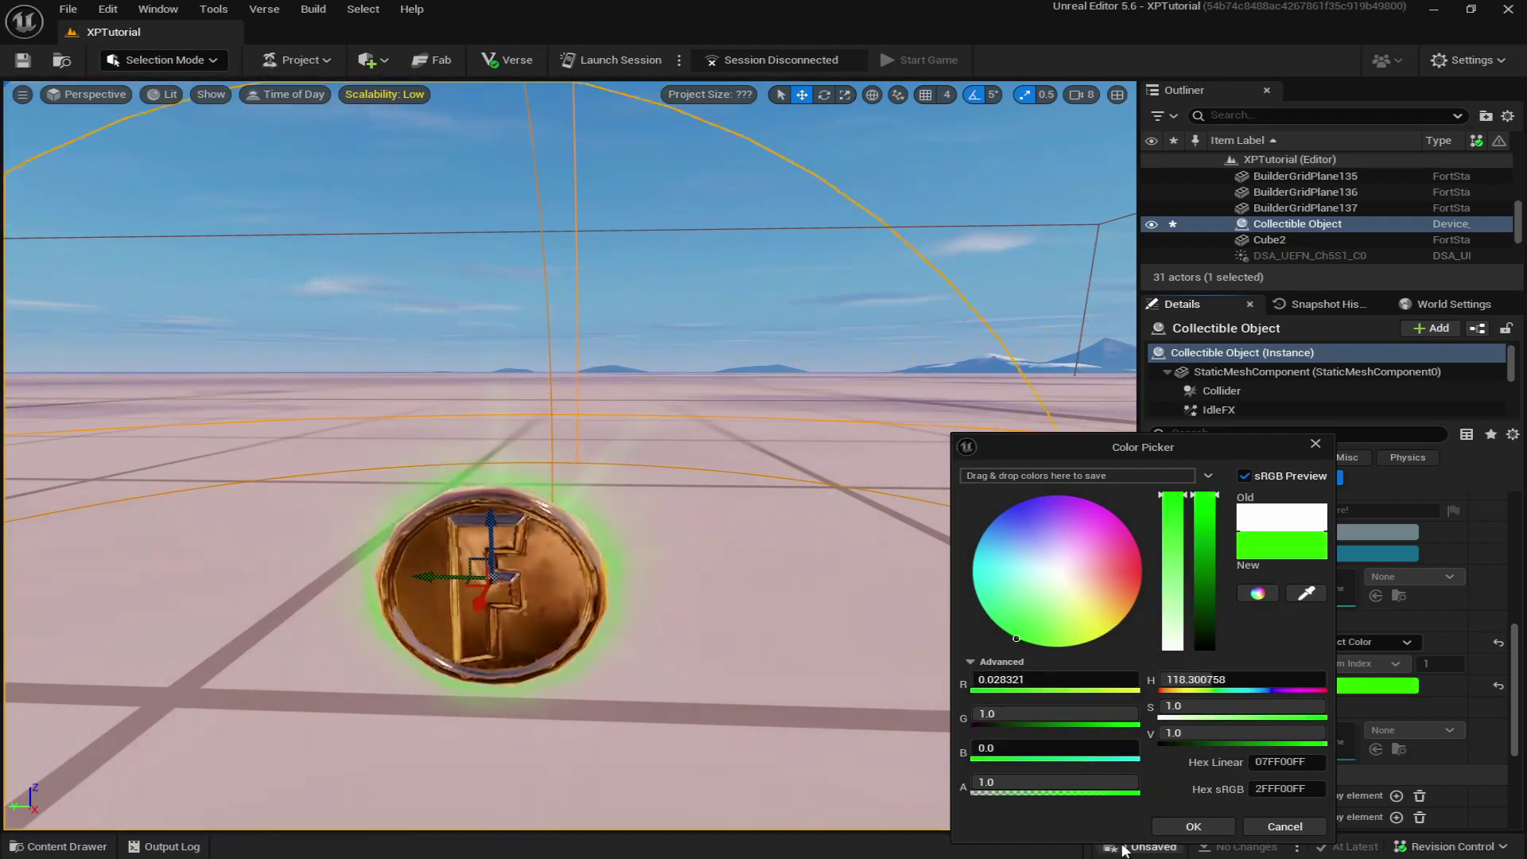
pyautogui.click(1193, 825)
pyautogui.scroll(-2, 1248, 611)
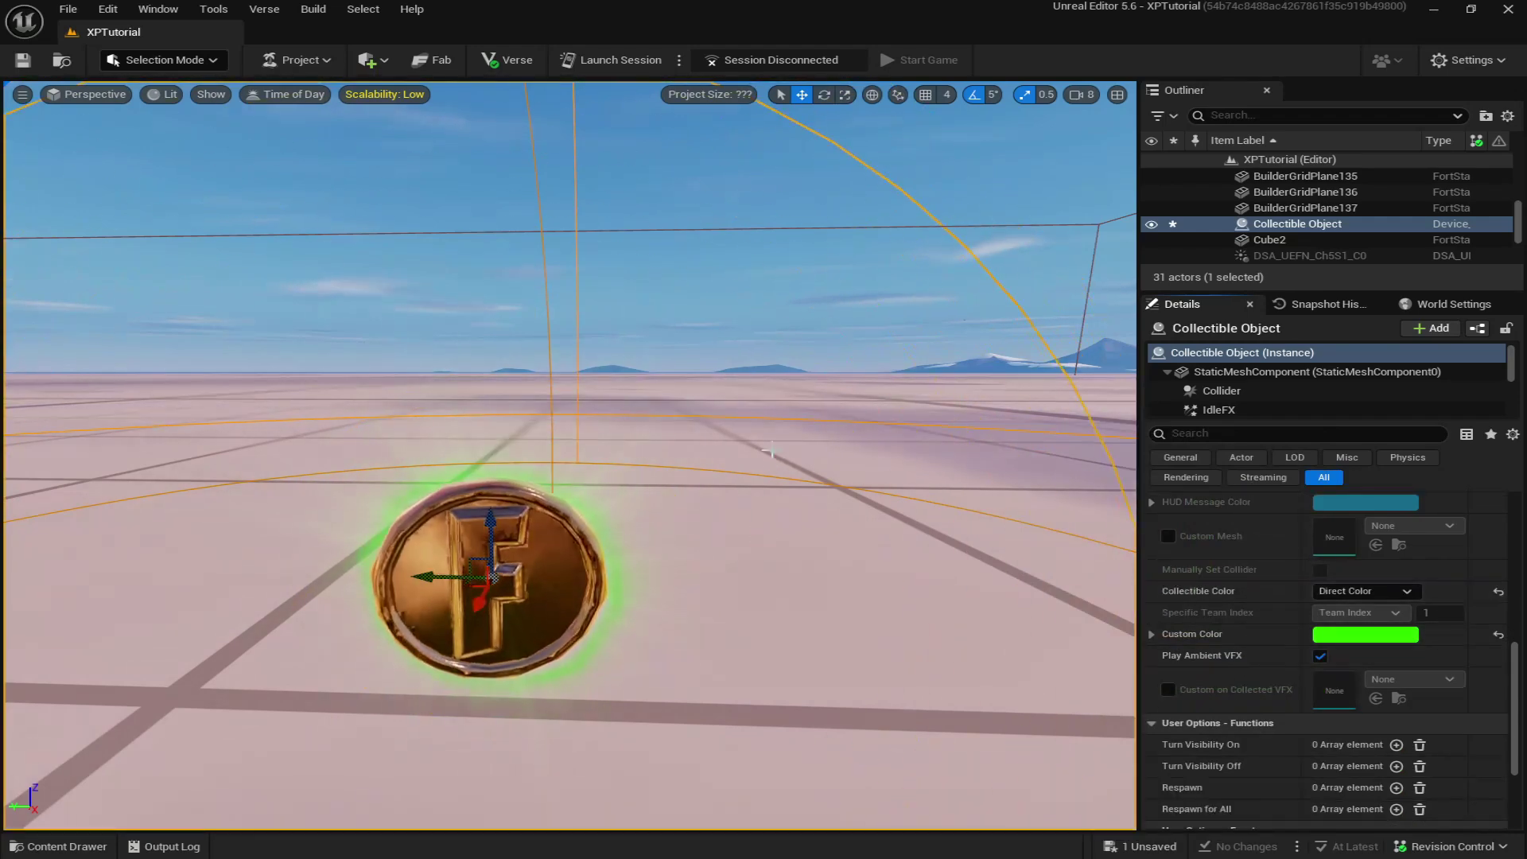
# Deselect the coin, drag an Accolade device into the level beside it and lift it slightly
pyautogui.moveTo(767, 451); pyautogui.dragTo(716, 502)
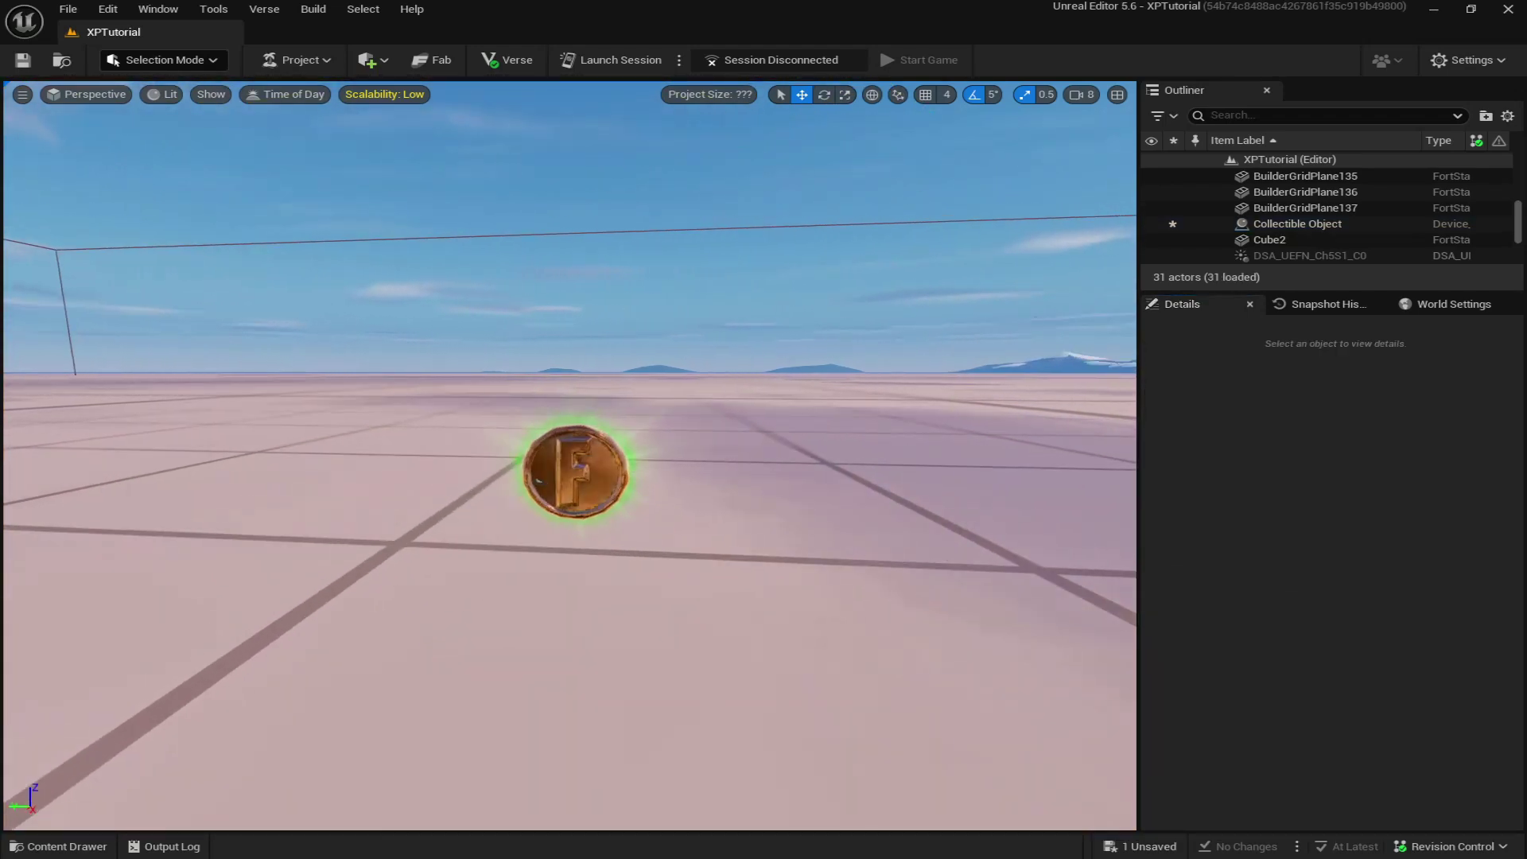
pyautogui.scroll(2, 573, 478)
pyautogui.click(61, 845)
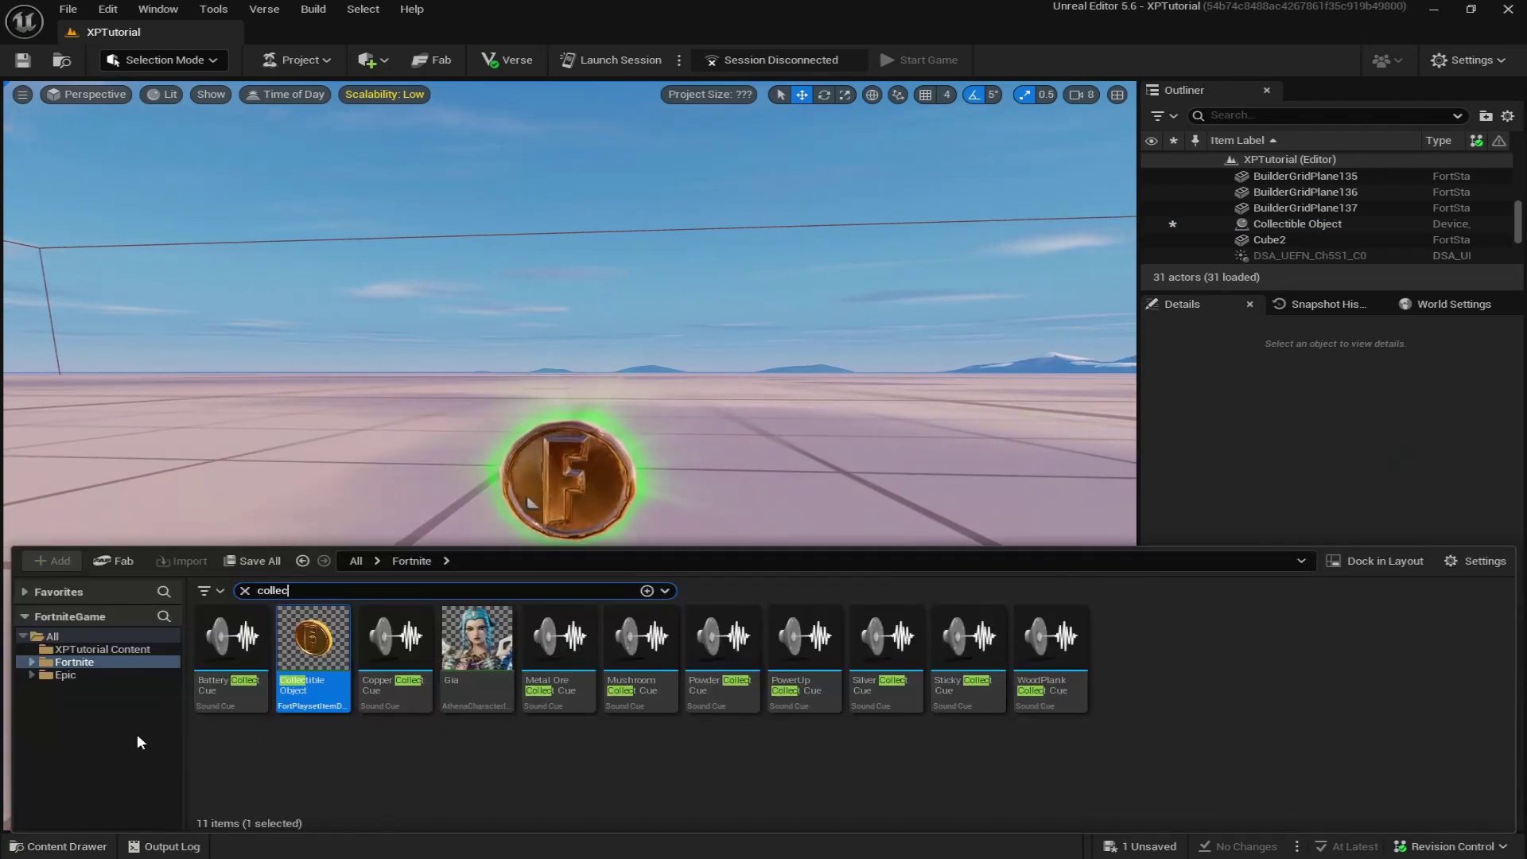
pyautogui.write('accolade')
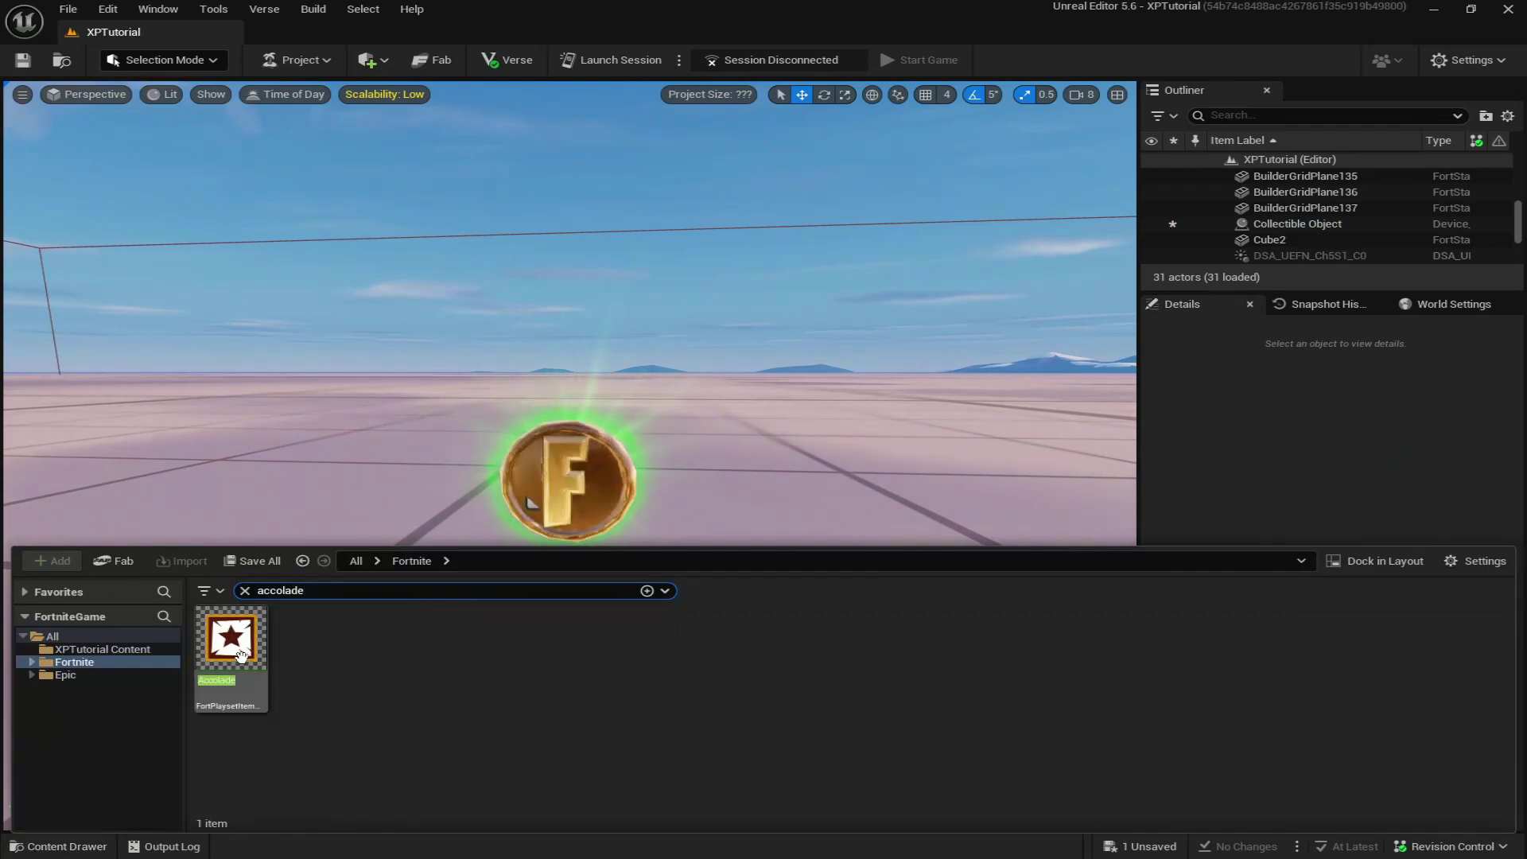
pyautogui.moveTo(230, 644)
pyautogui.mouseDown()
pyautogui.moveTo(256, 544)
pyautogui.moveTo(300, 552)
pyautogui.mouseUp()
pyautogui.moveTo(308, 432); pyautogui.dragTo(310, 413)
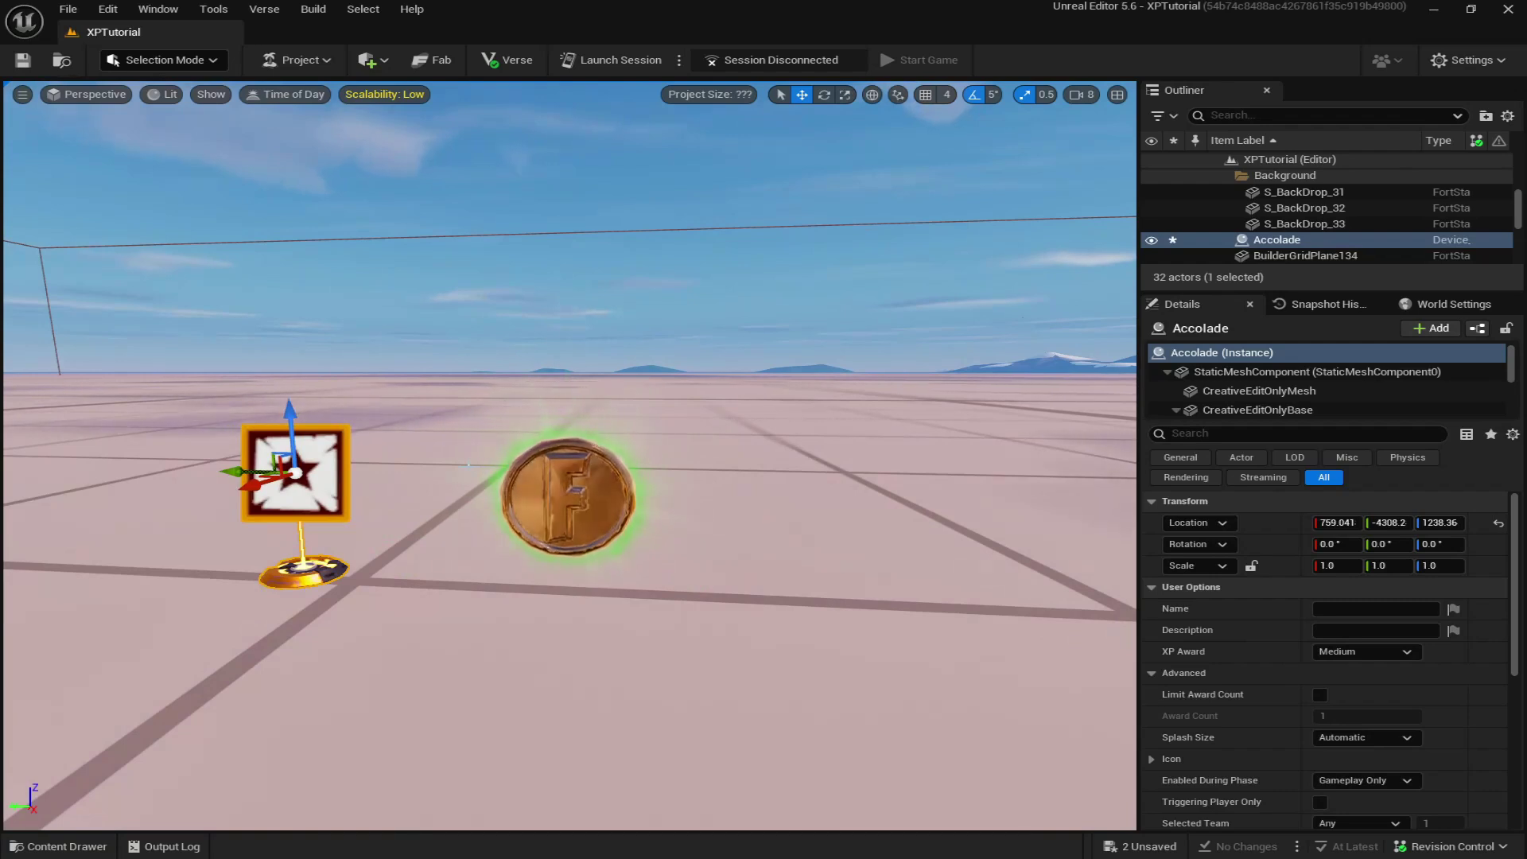
# Enter 'XP Coin' as the Accolade's name and open the XP Award dropdown
pyautogui.click(1317, 611)
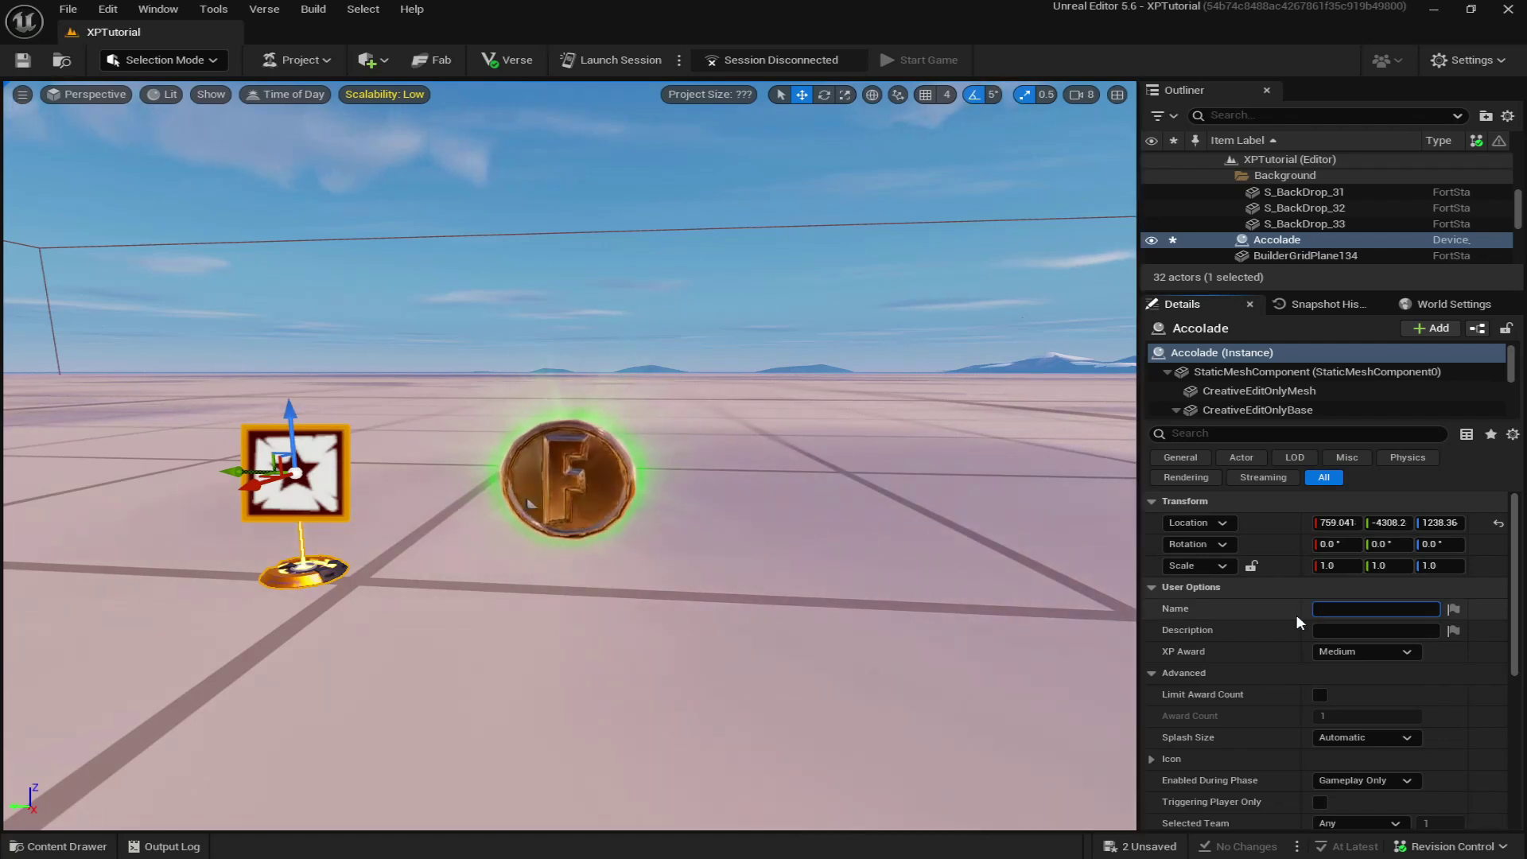
pyautogui.write('XP')
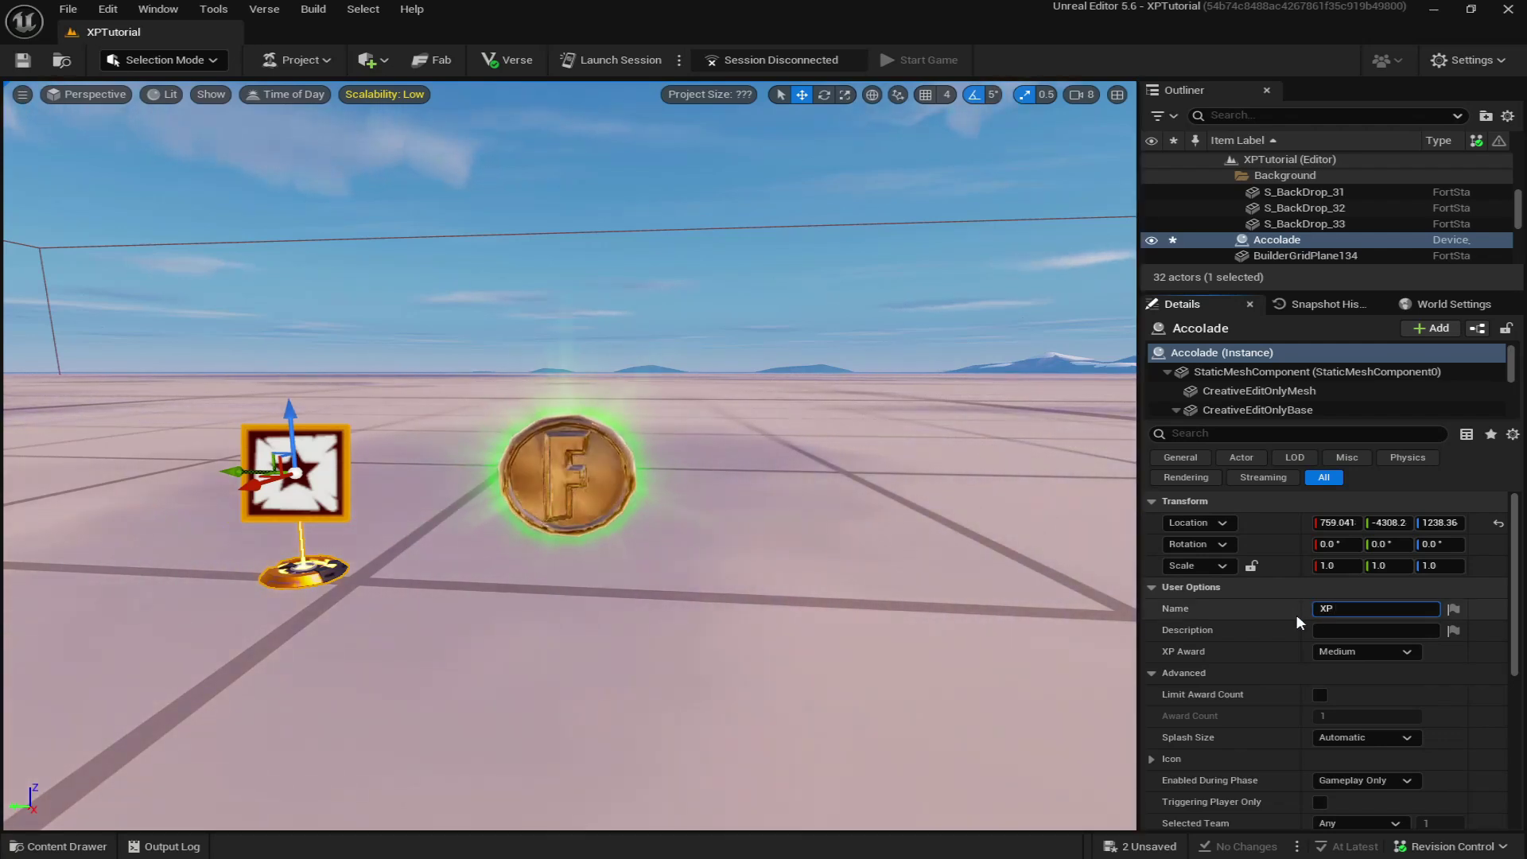
pyautogui.write(' Coin')
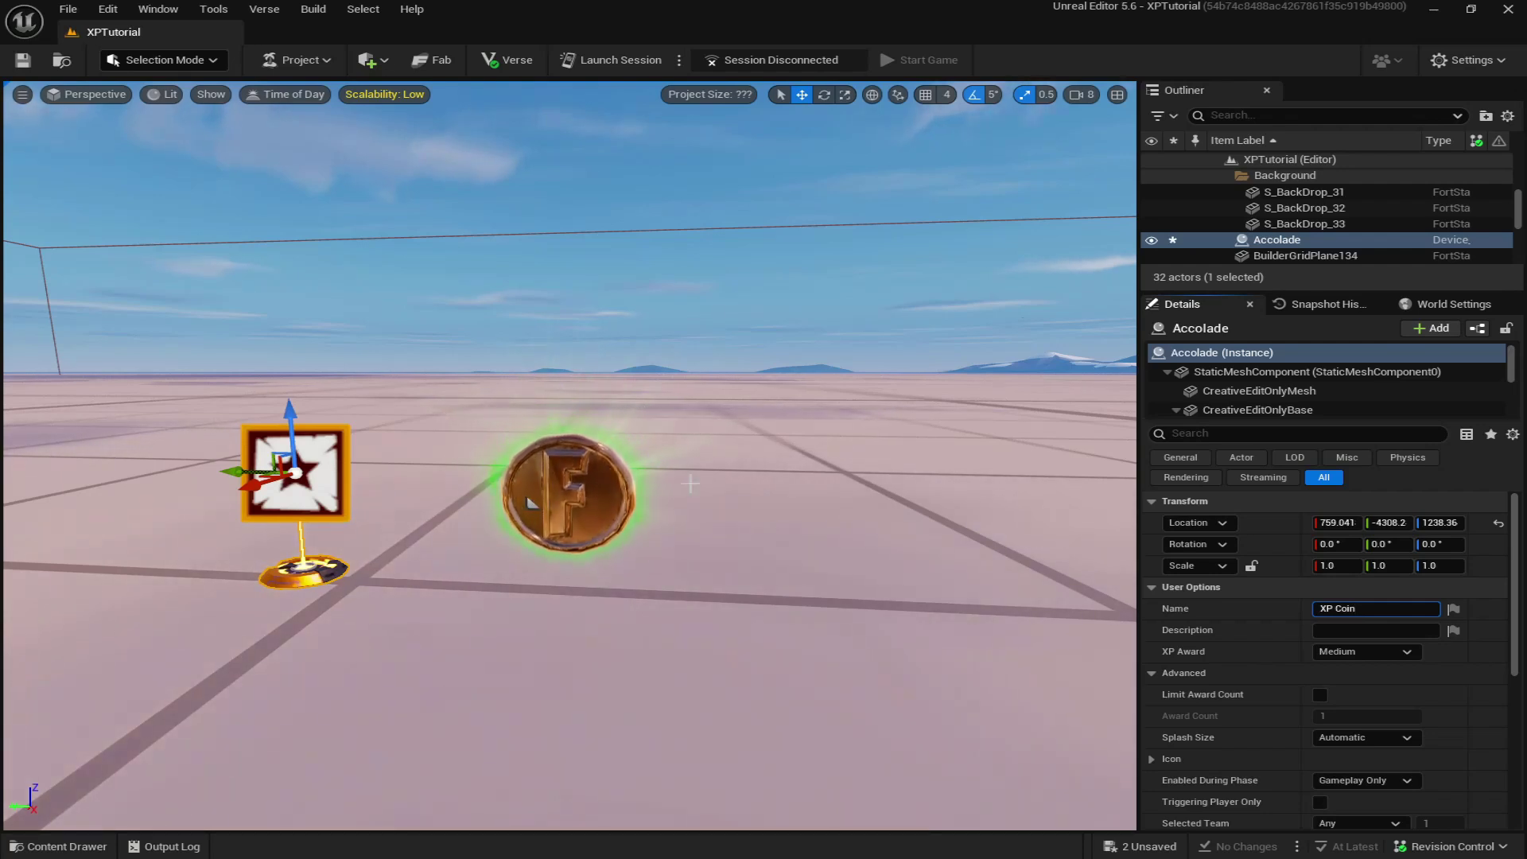
pyautogui.click(1362, 651)
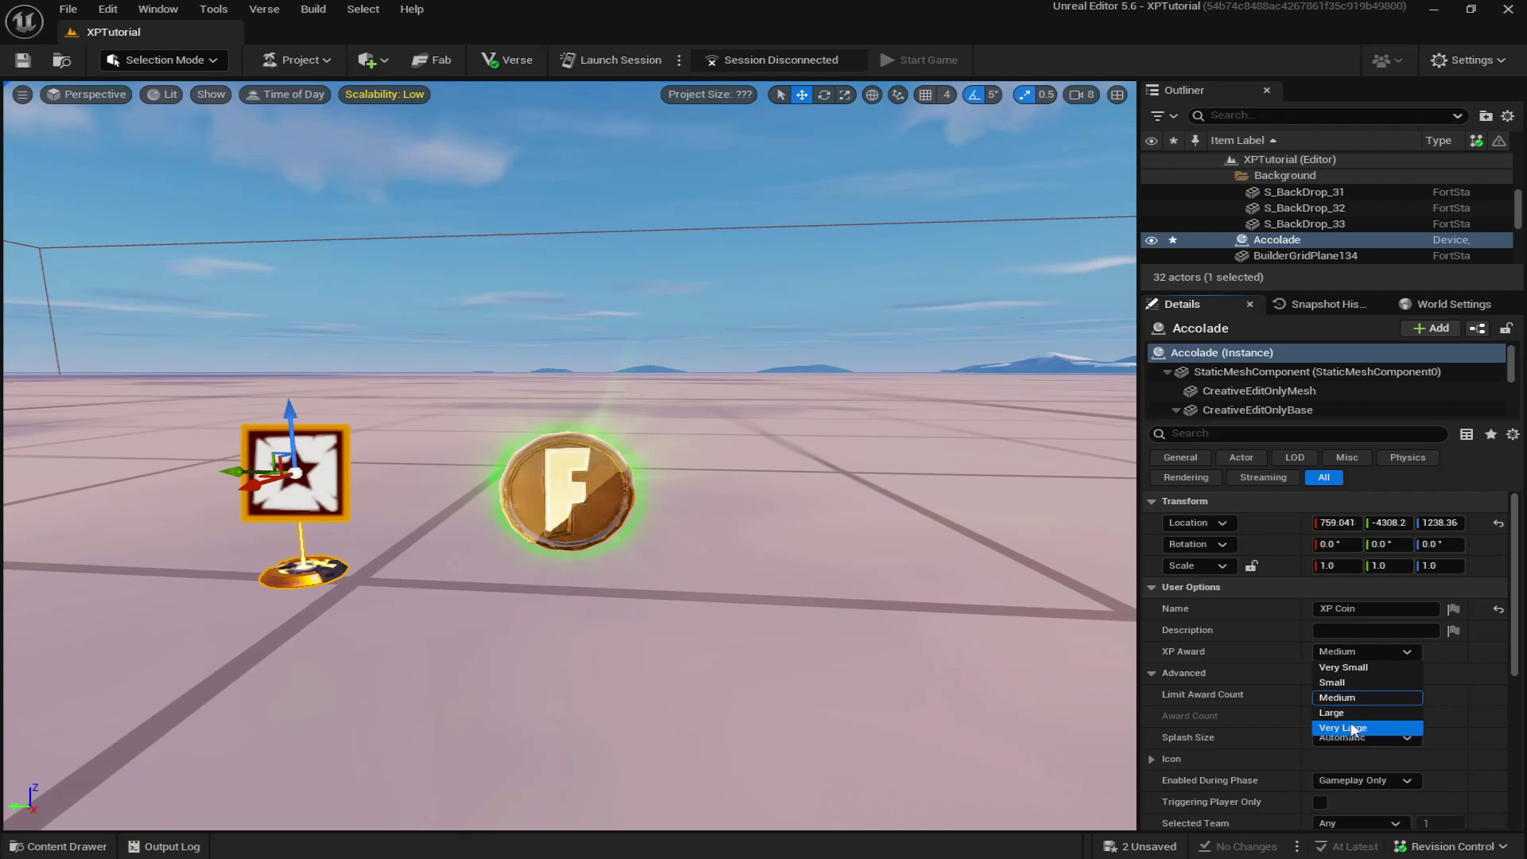
# Set XP Award to Very Large, leave the award count unlimited, and enable Triggering Player Only
pyautogui.click(1355, 728)
pyautogui.scroll(-2, 1265, 678)
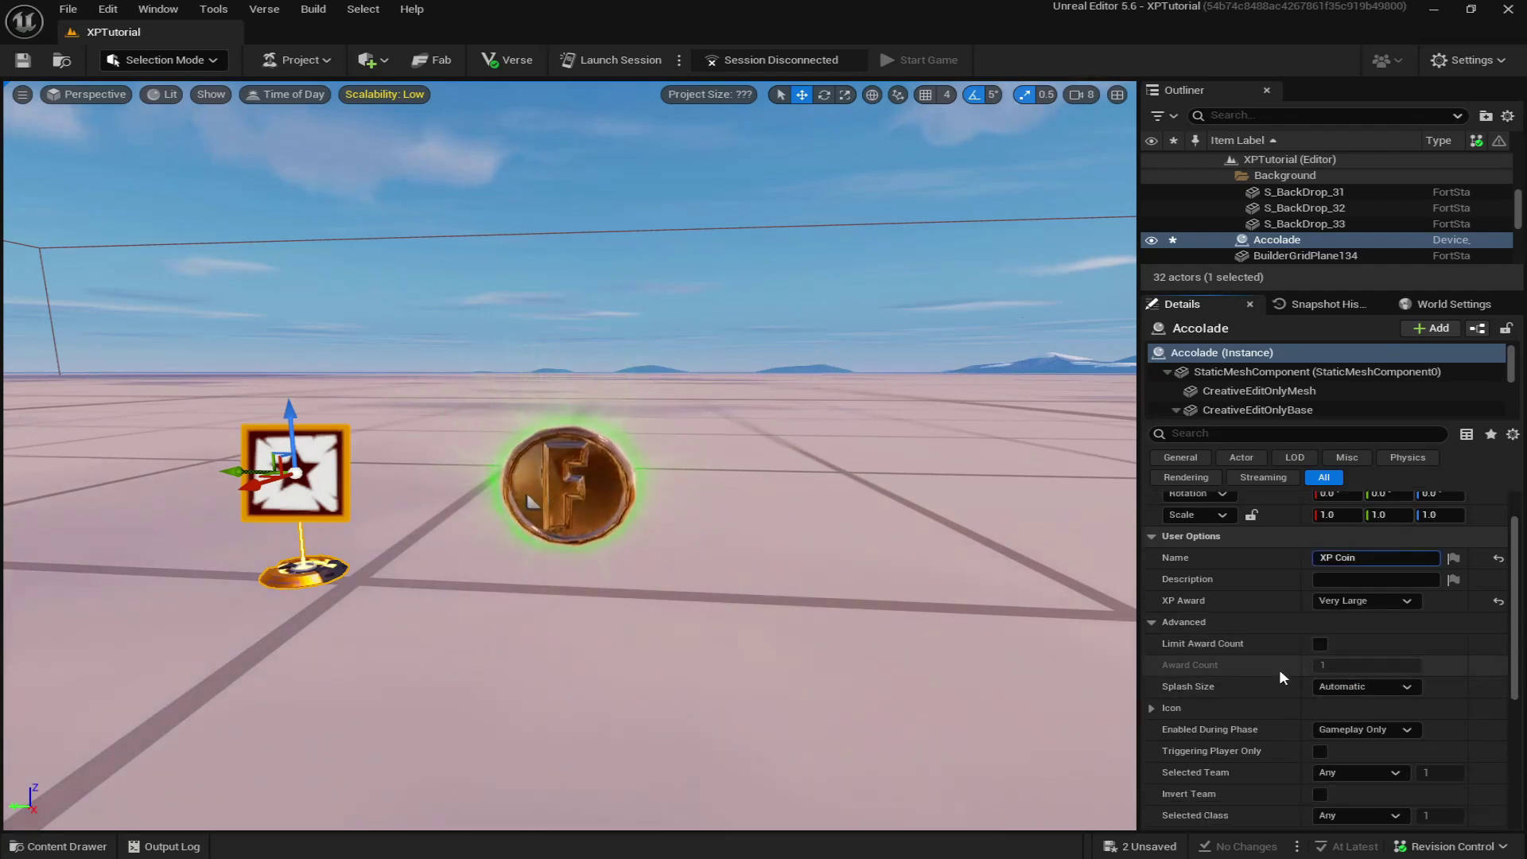
pyautogui.click(1321, 618)
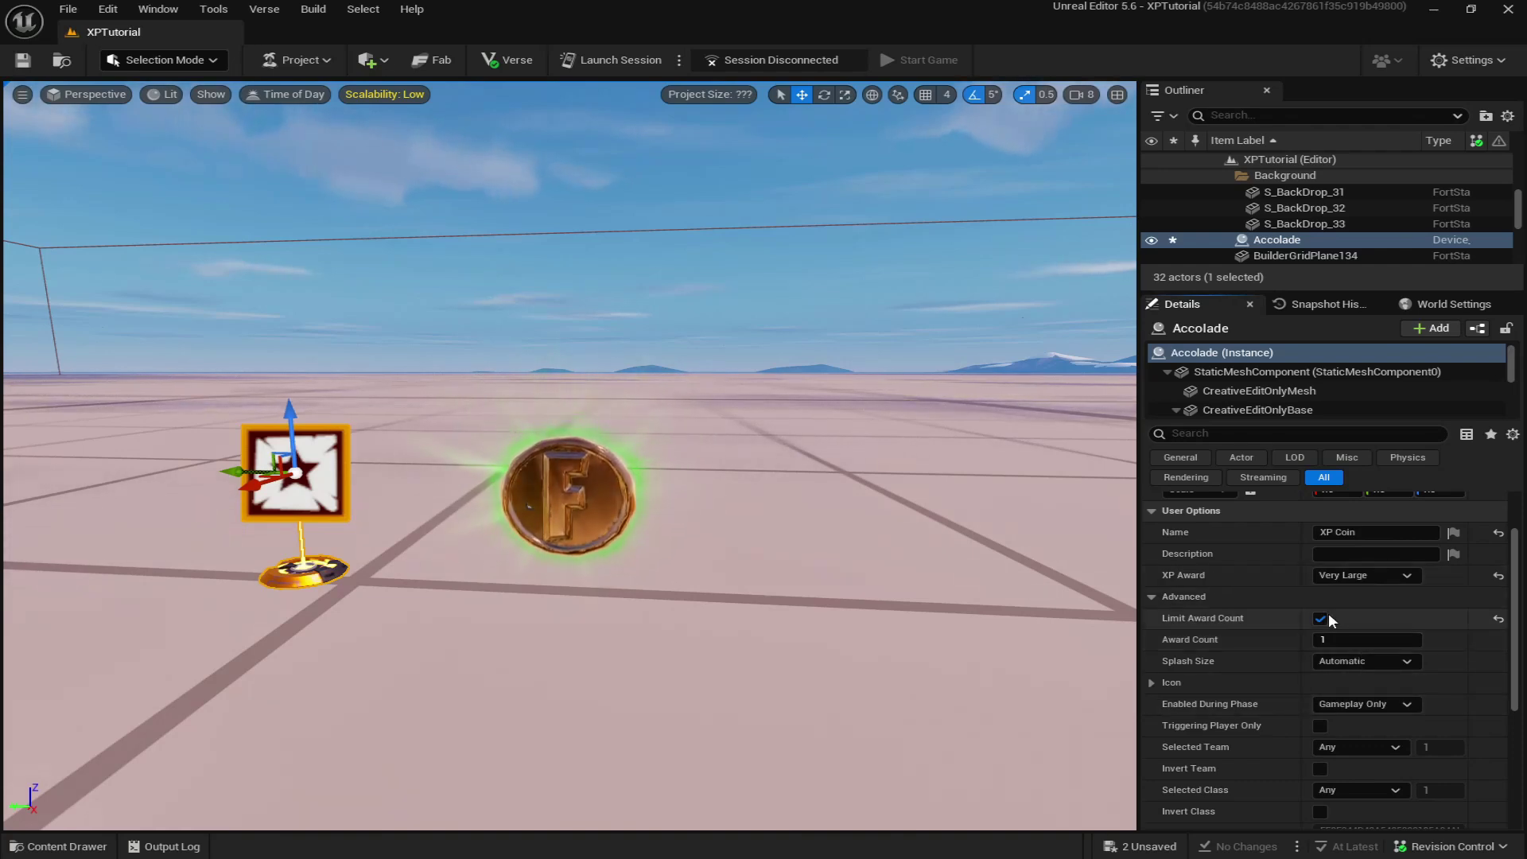
pyautogui.click(1318, 621)
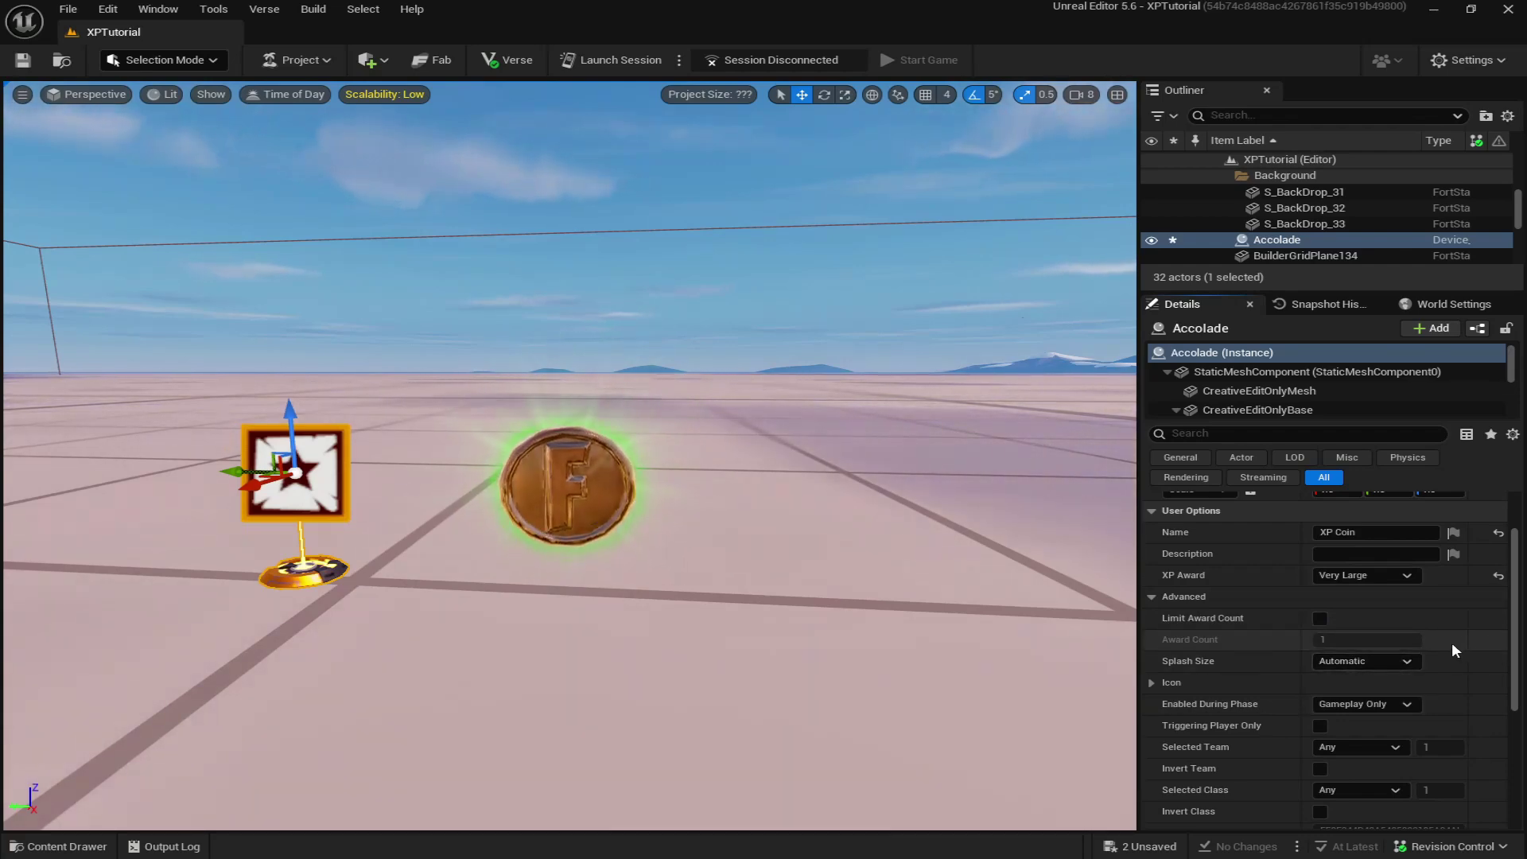
pyautogui.scroll(-2, 1445, 631)
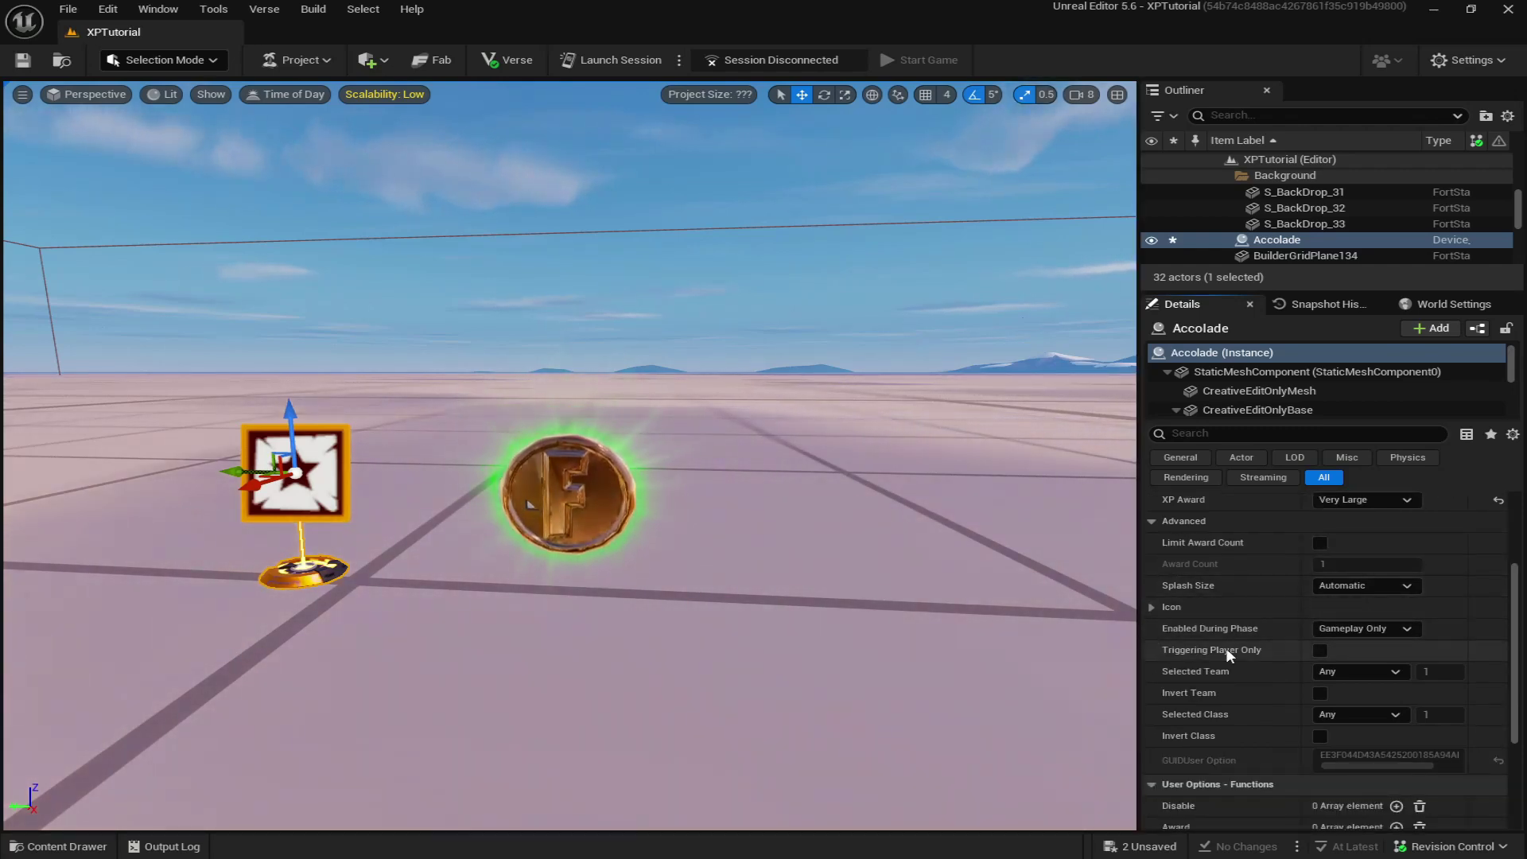
pyautogui.click(1320, 652)
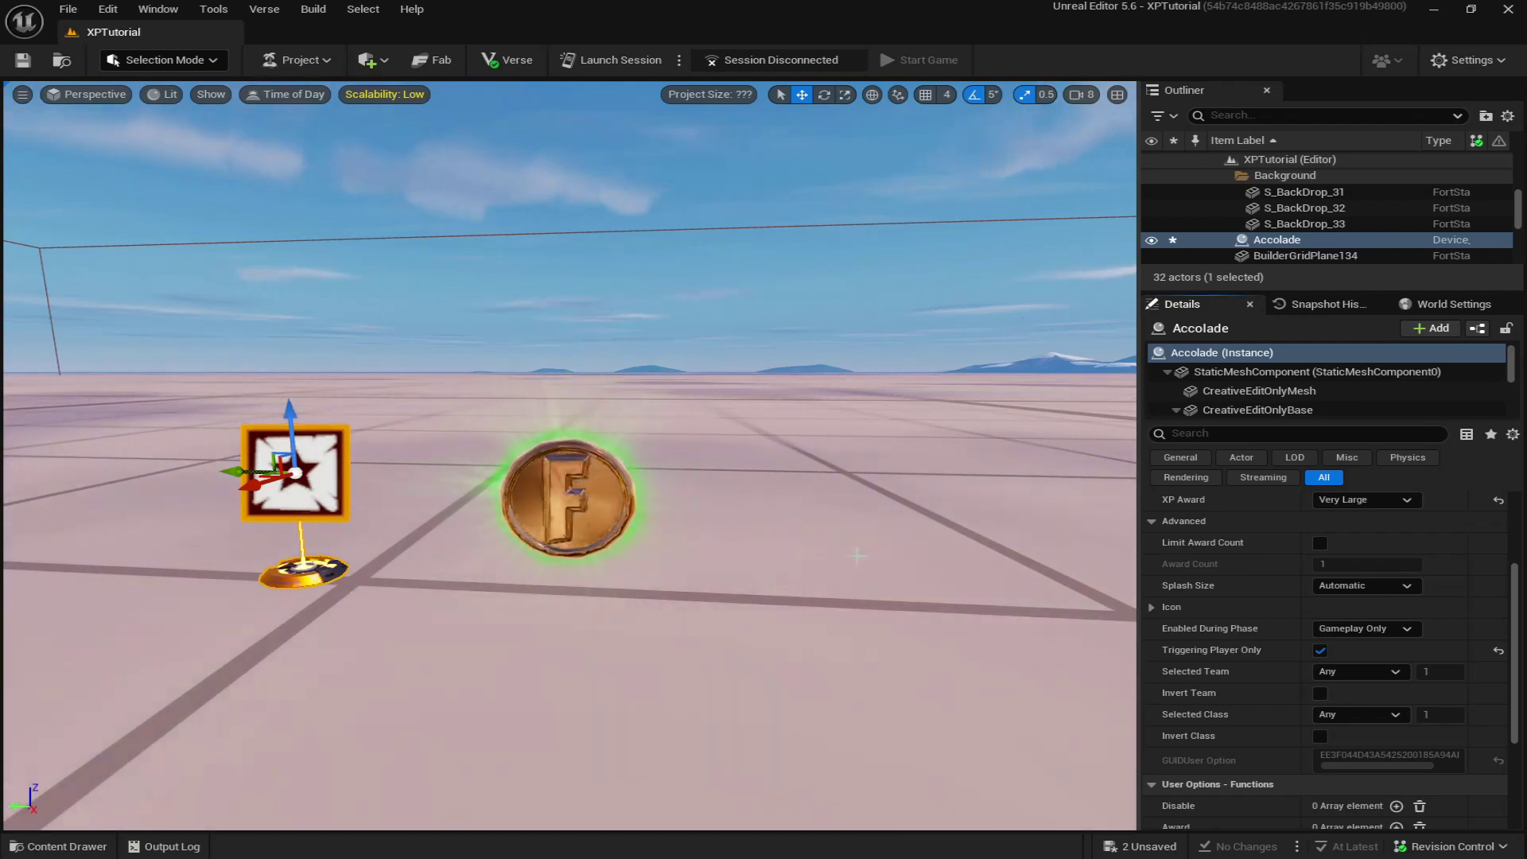
pyautogui.scroll(-1, 1277, 586)
pyautogui.scroll(-1, 1276, 585)
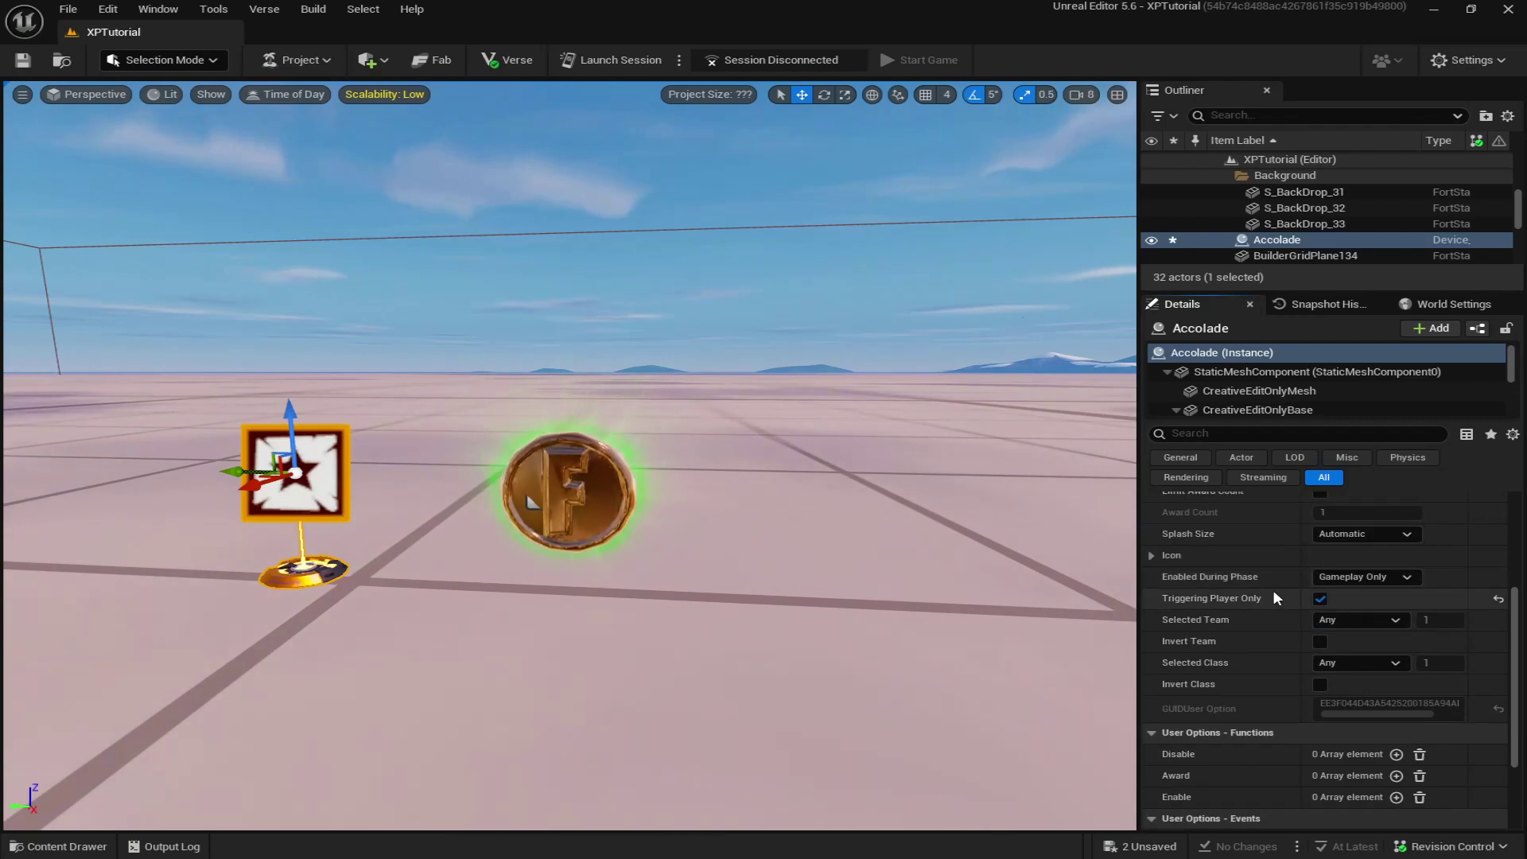
pyautogui.scroll(-1, 1340, 755)
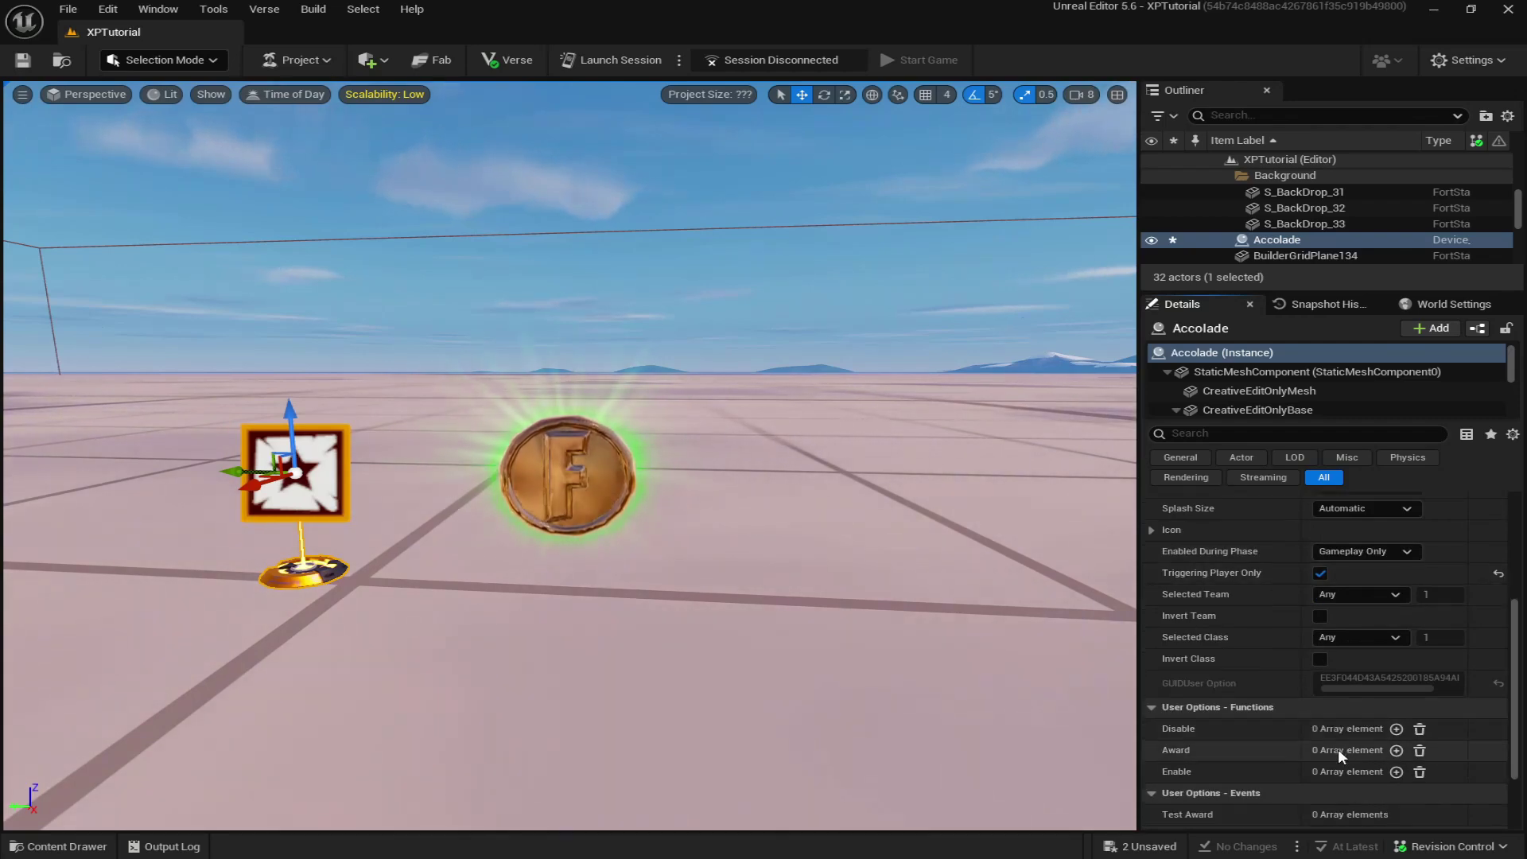
# Bind the Accolade's Award function to the coin's On Collected event using the eyedropper
pyautogui.click(1396, 749)
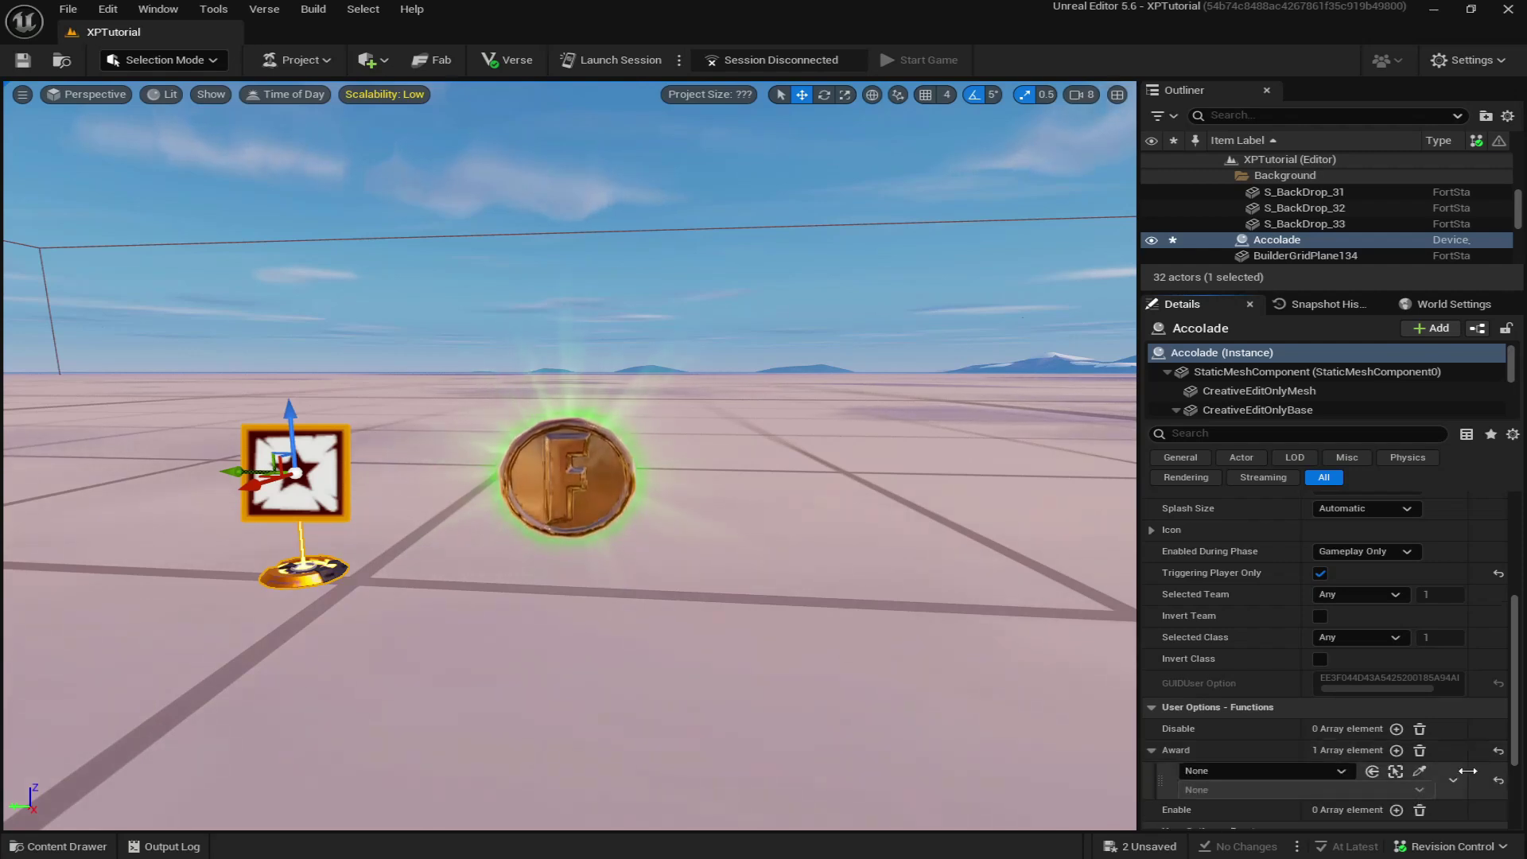
pyautogui.click(1418, 771)
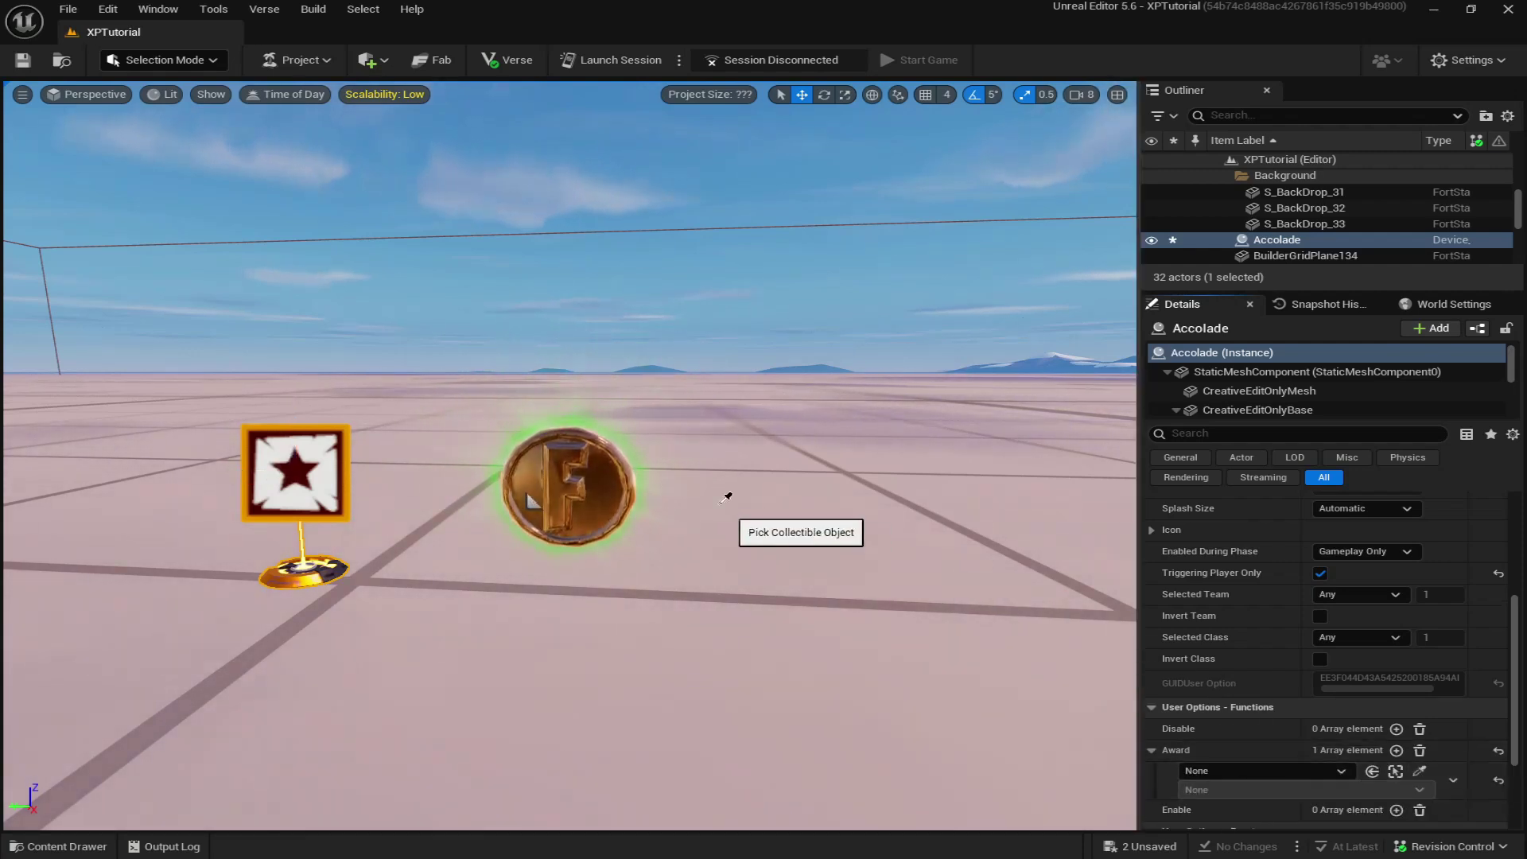
pyautogui.click(590, 499)
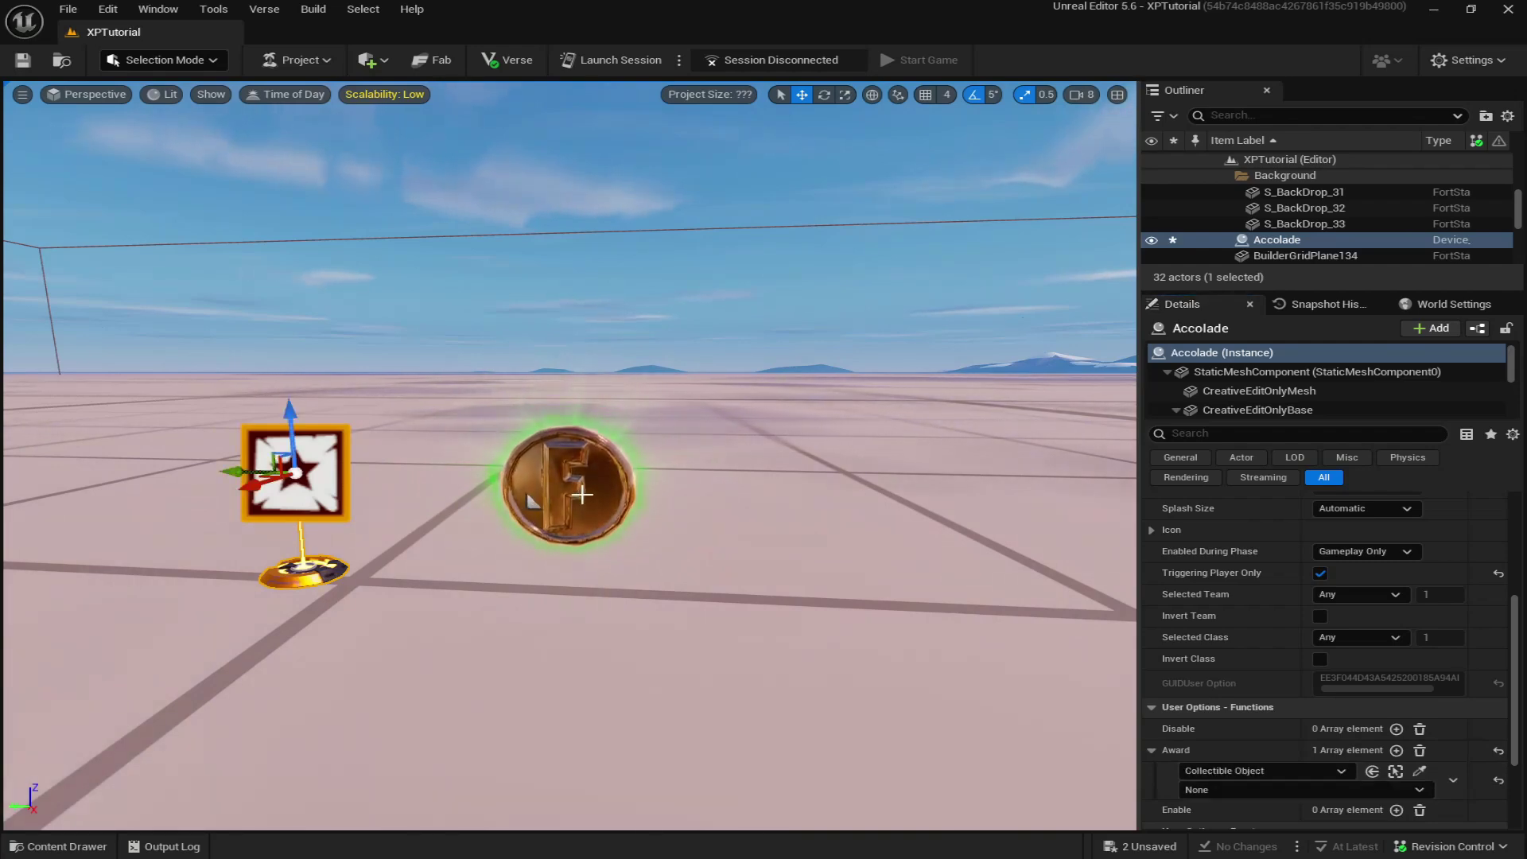
pyautogui.click(1229, 789)
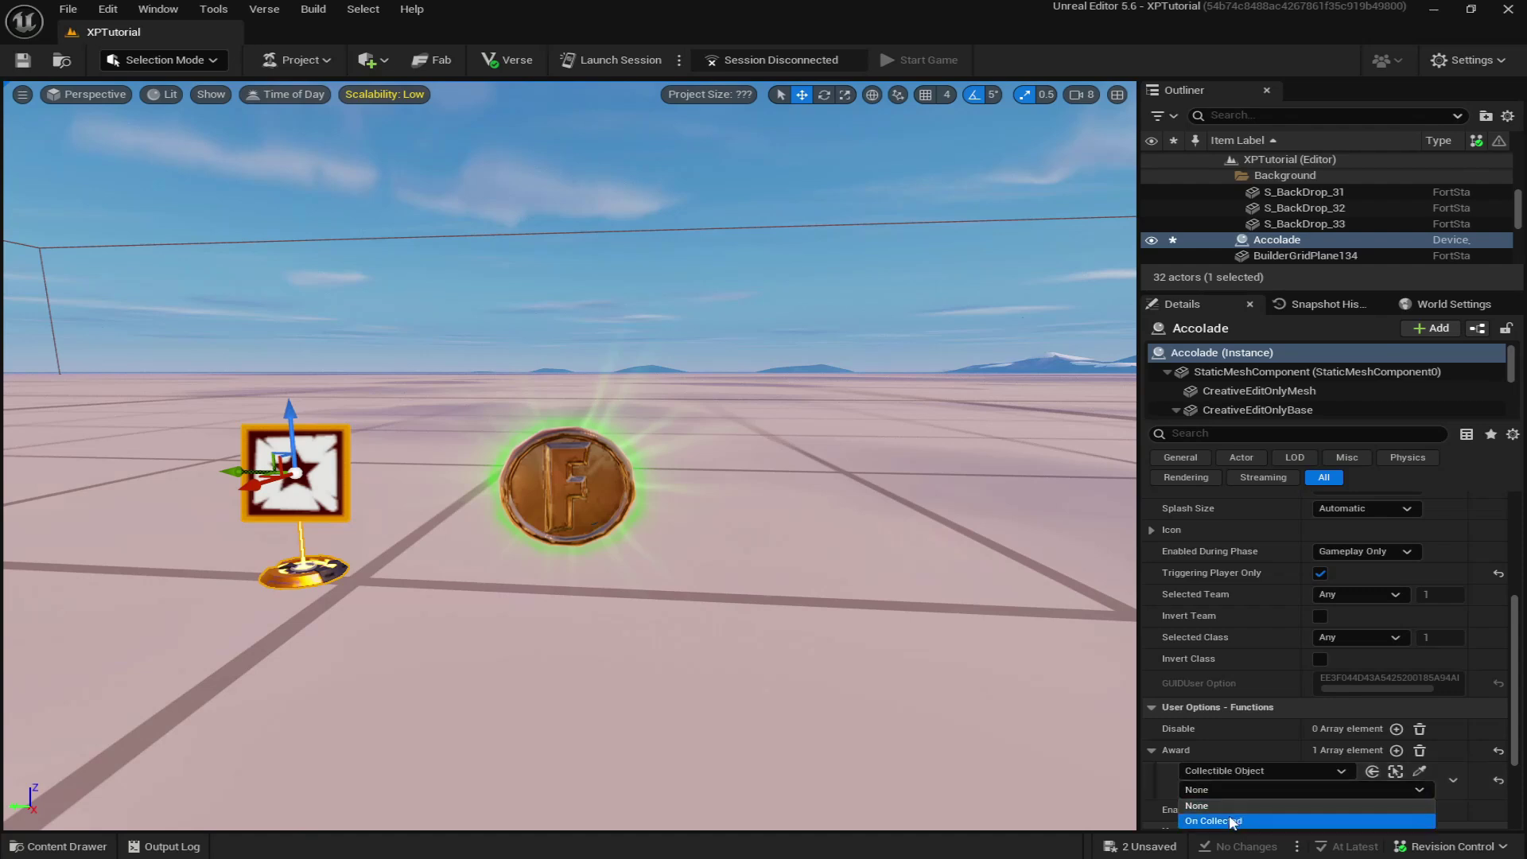
pyautogui.click(1232, 821)
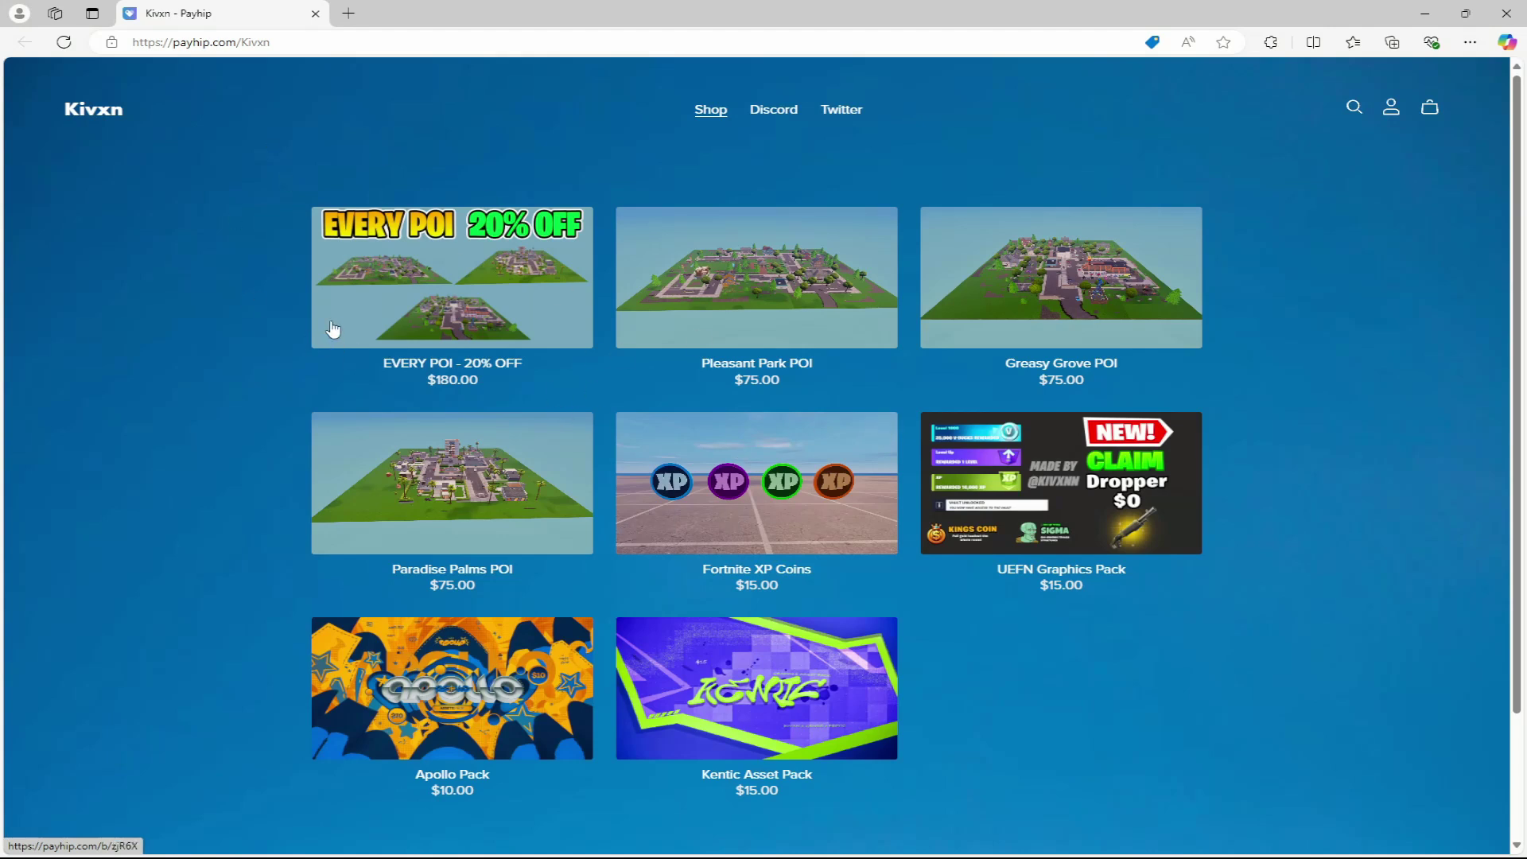
# On the Fortnite XP Coins product page, play the carousel's YouTube showcase video, then return to the image
pyautogui.click(753, 520)
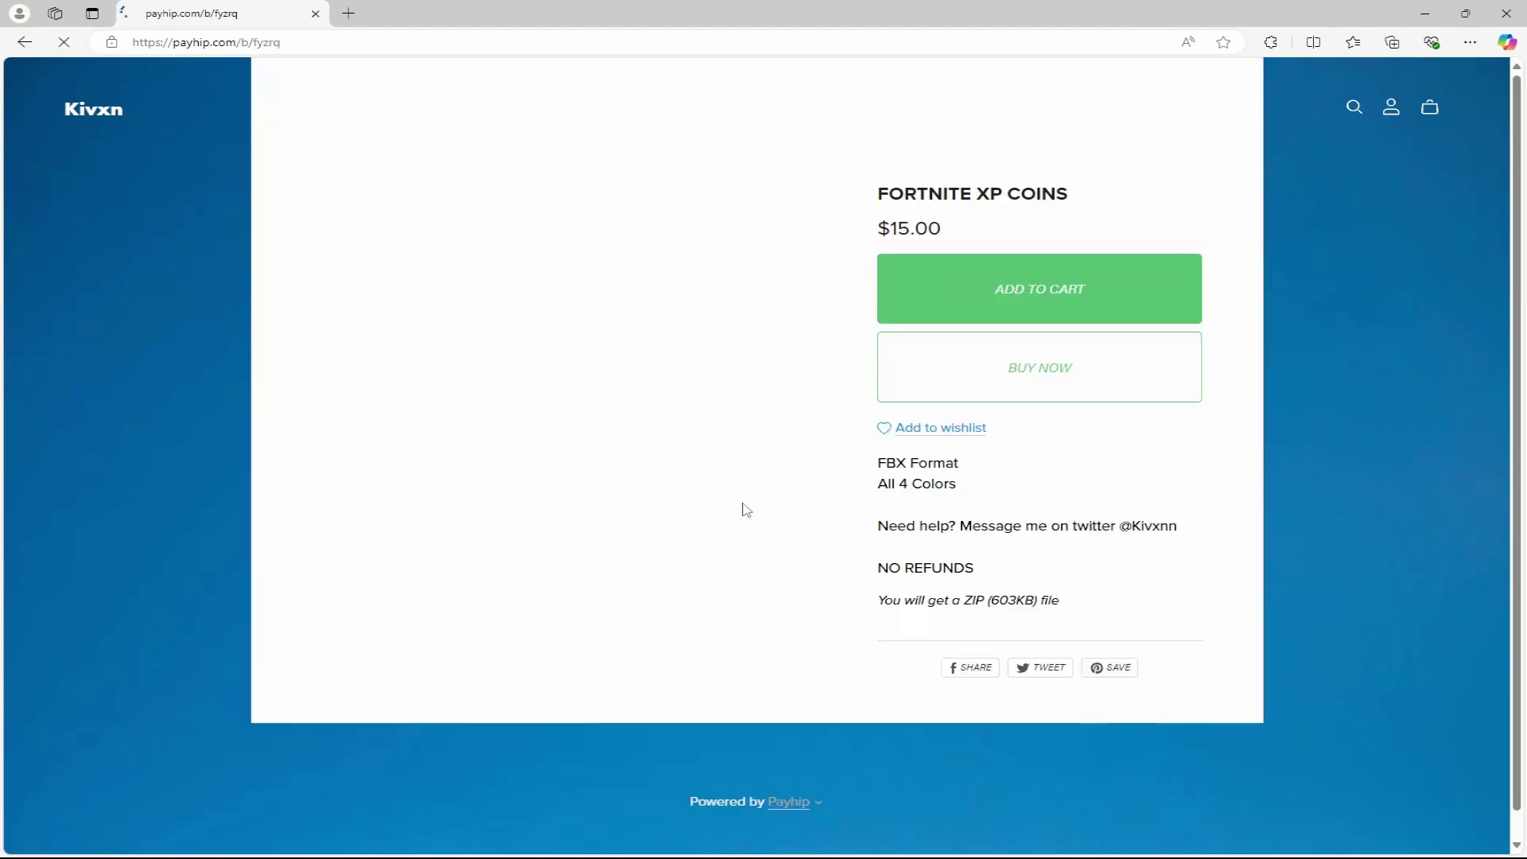
pyautogui.scroll(-1, 779, 339)
pyautogui.click(783, 287)
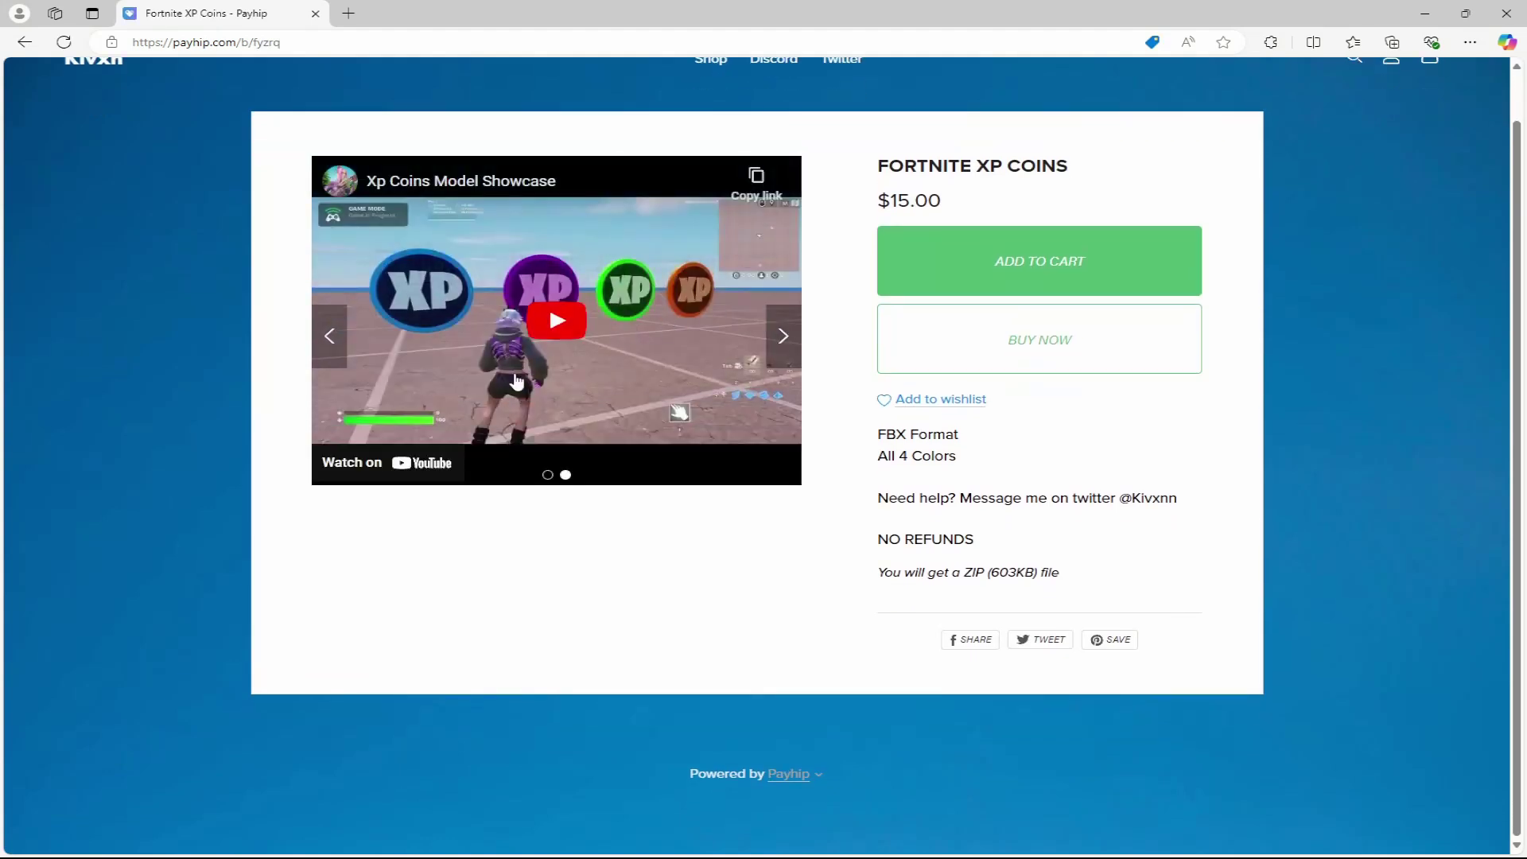
pyautogui.click(555, 328)
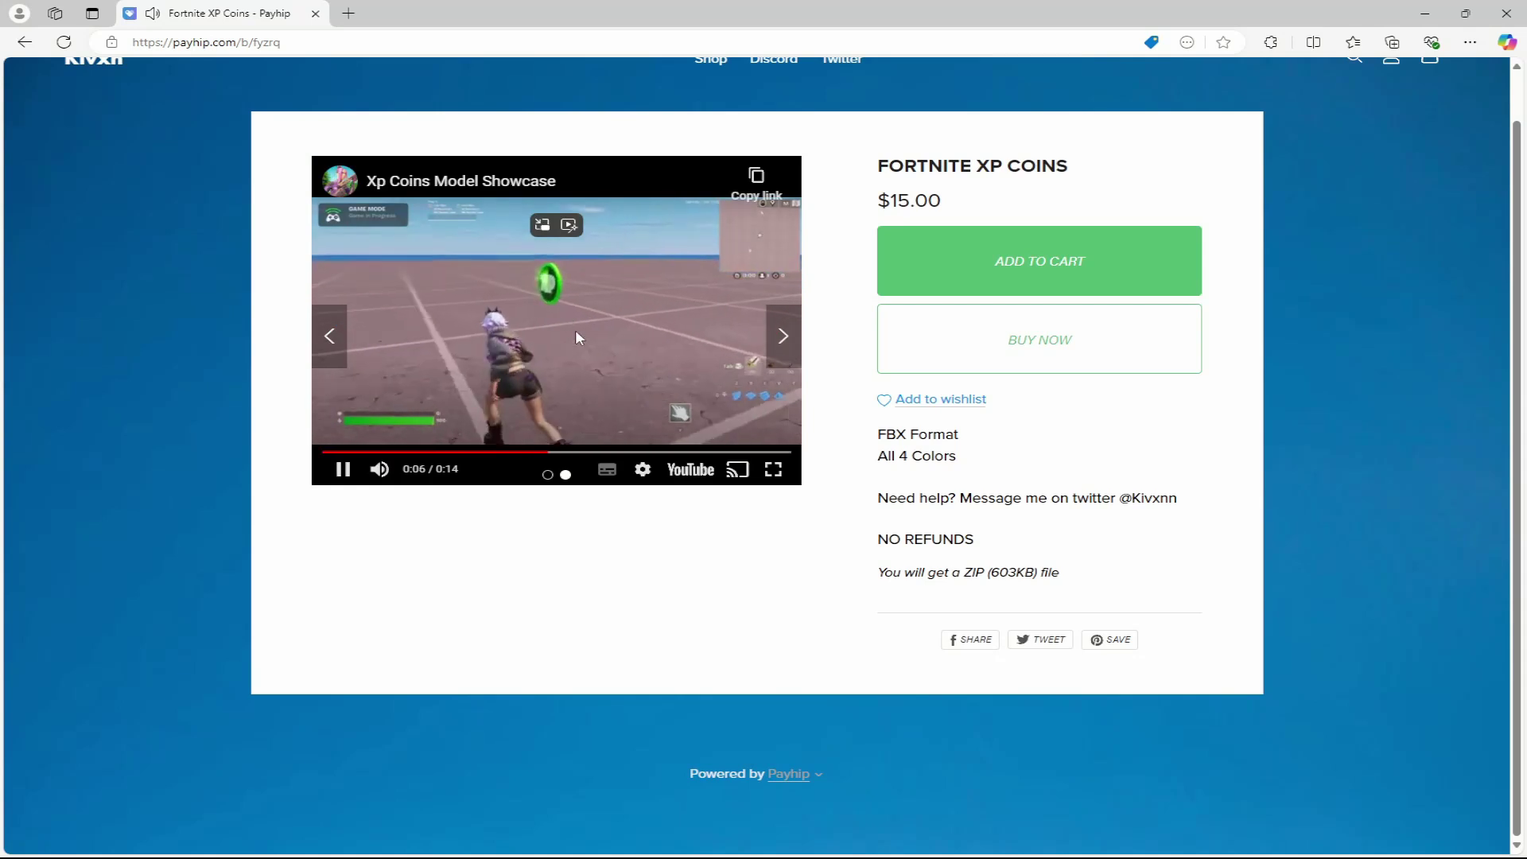
pyautogui.click(330, 347)
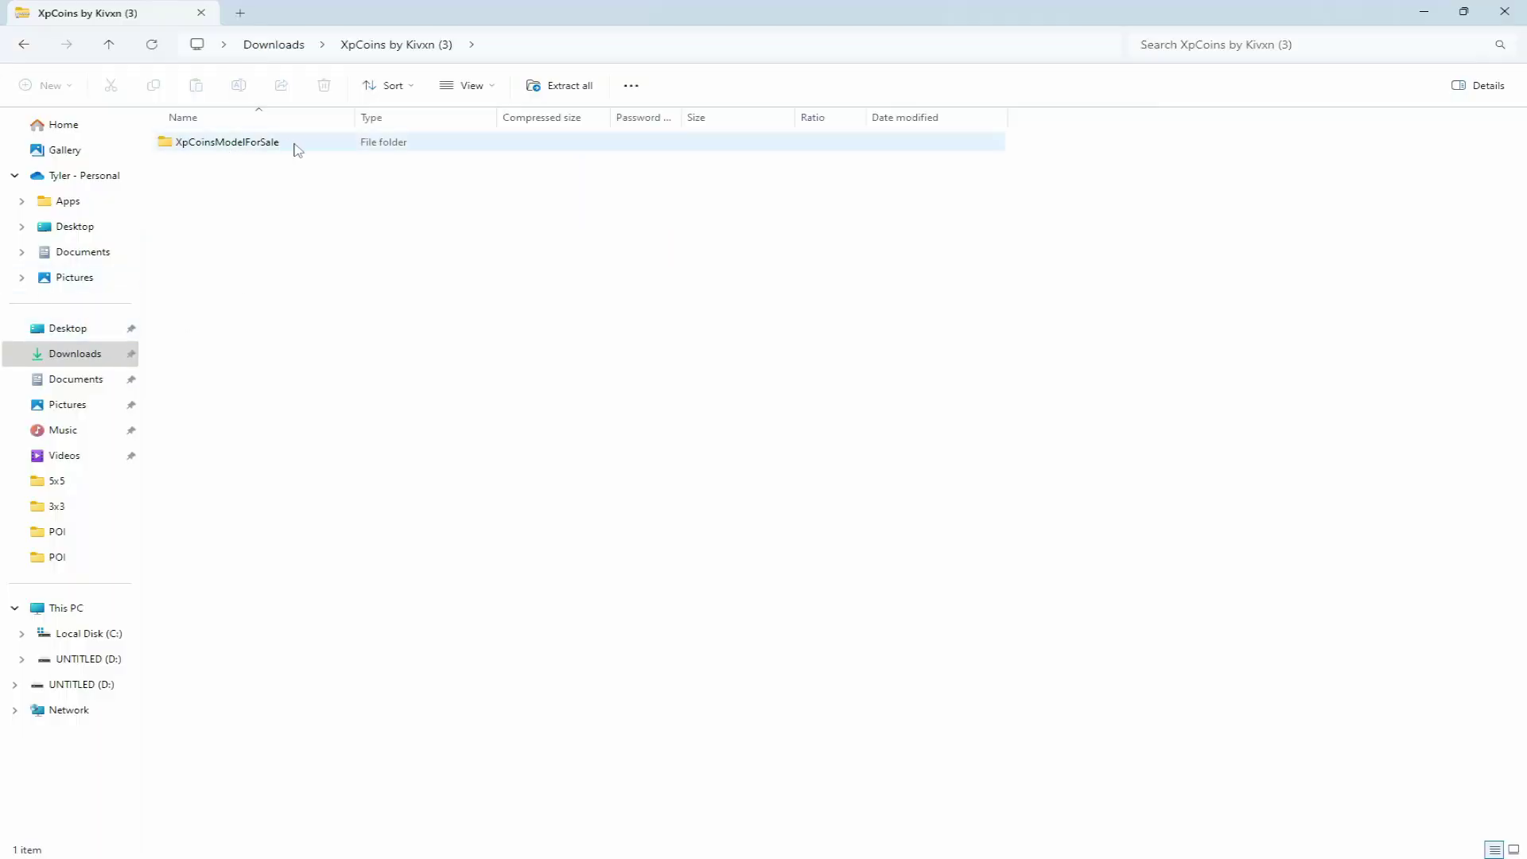
# From inside XpCoinsModelForSale, drag SingleXPCoin.fbx onto Downloads, replacing the existing file
pyautogui.doubleClick(297, 150)
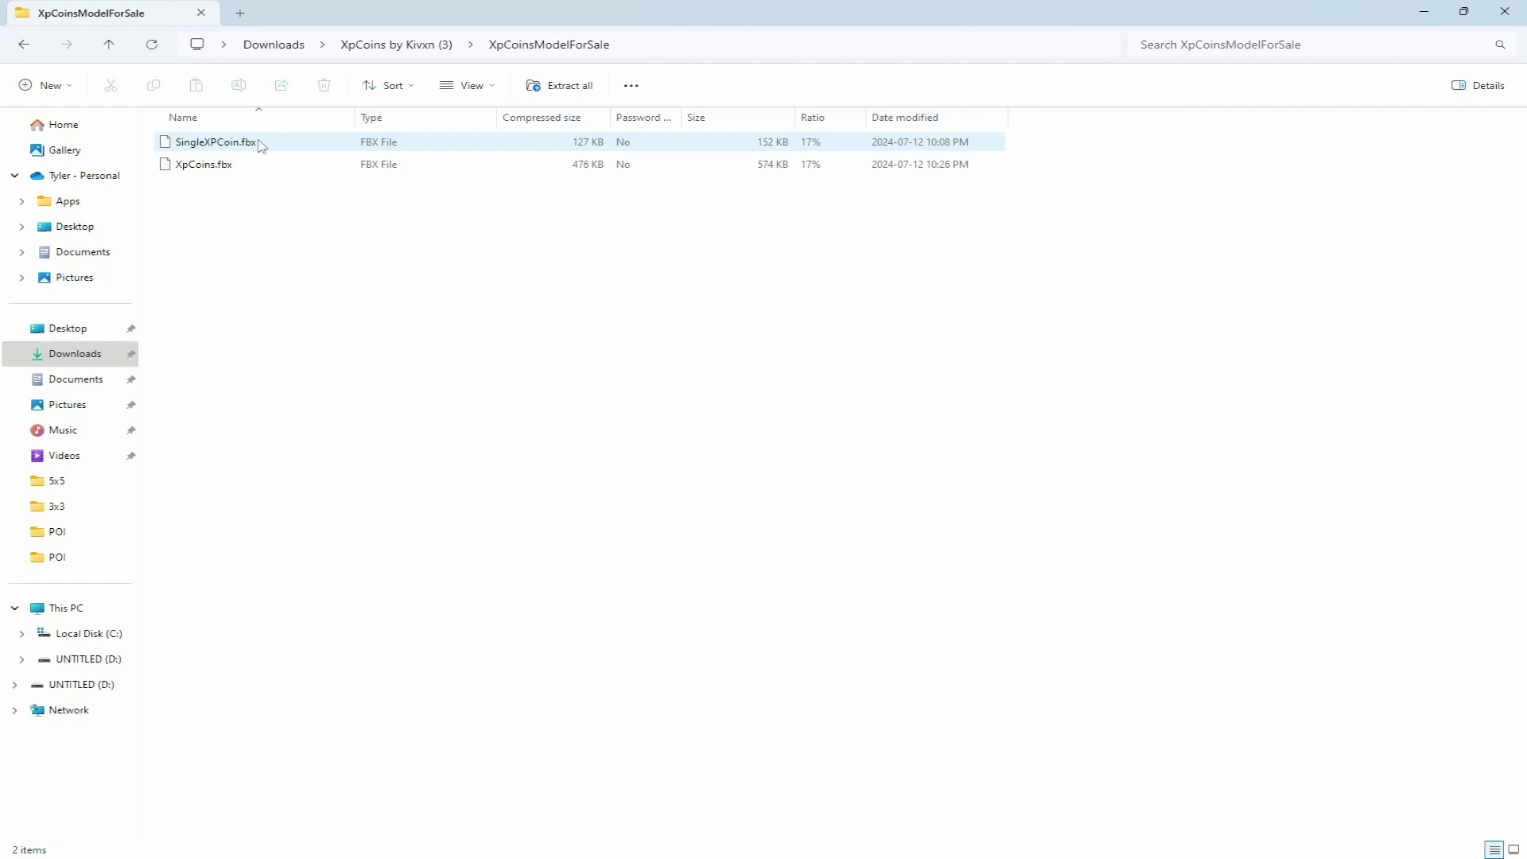
pyautogui.moveTo(259, 144)
pyautogui.mouseDown()
pyautogui.moveTo(243, 143)
pyautogui.moveTo(74, 358)
pyautogui.mouseUp()
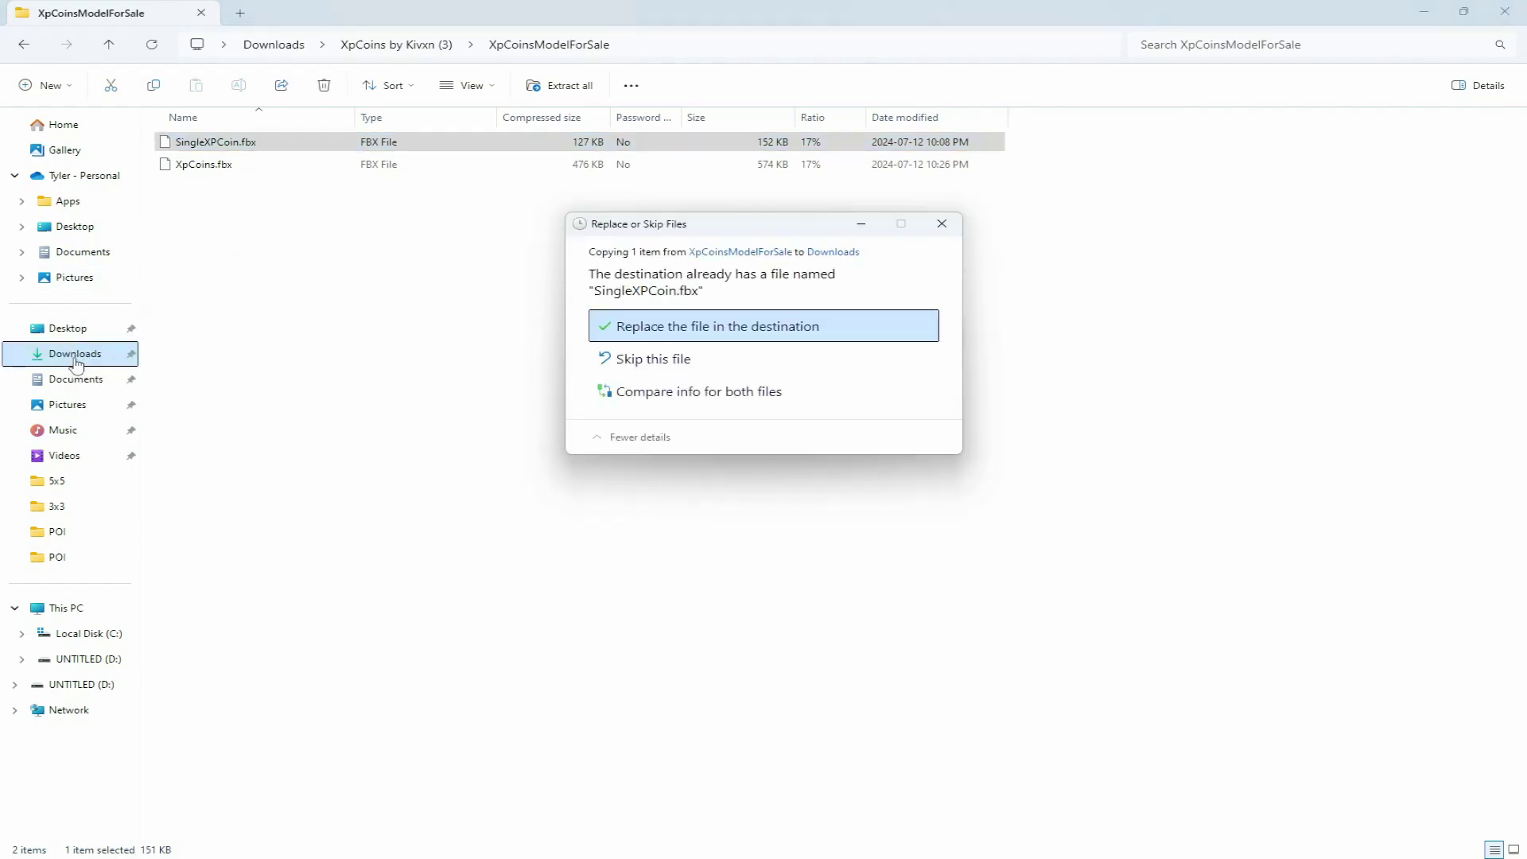
pyautogui.click(629, 339)
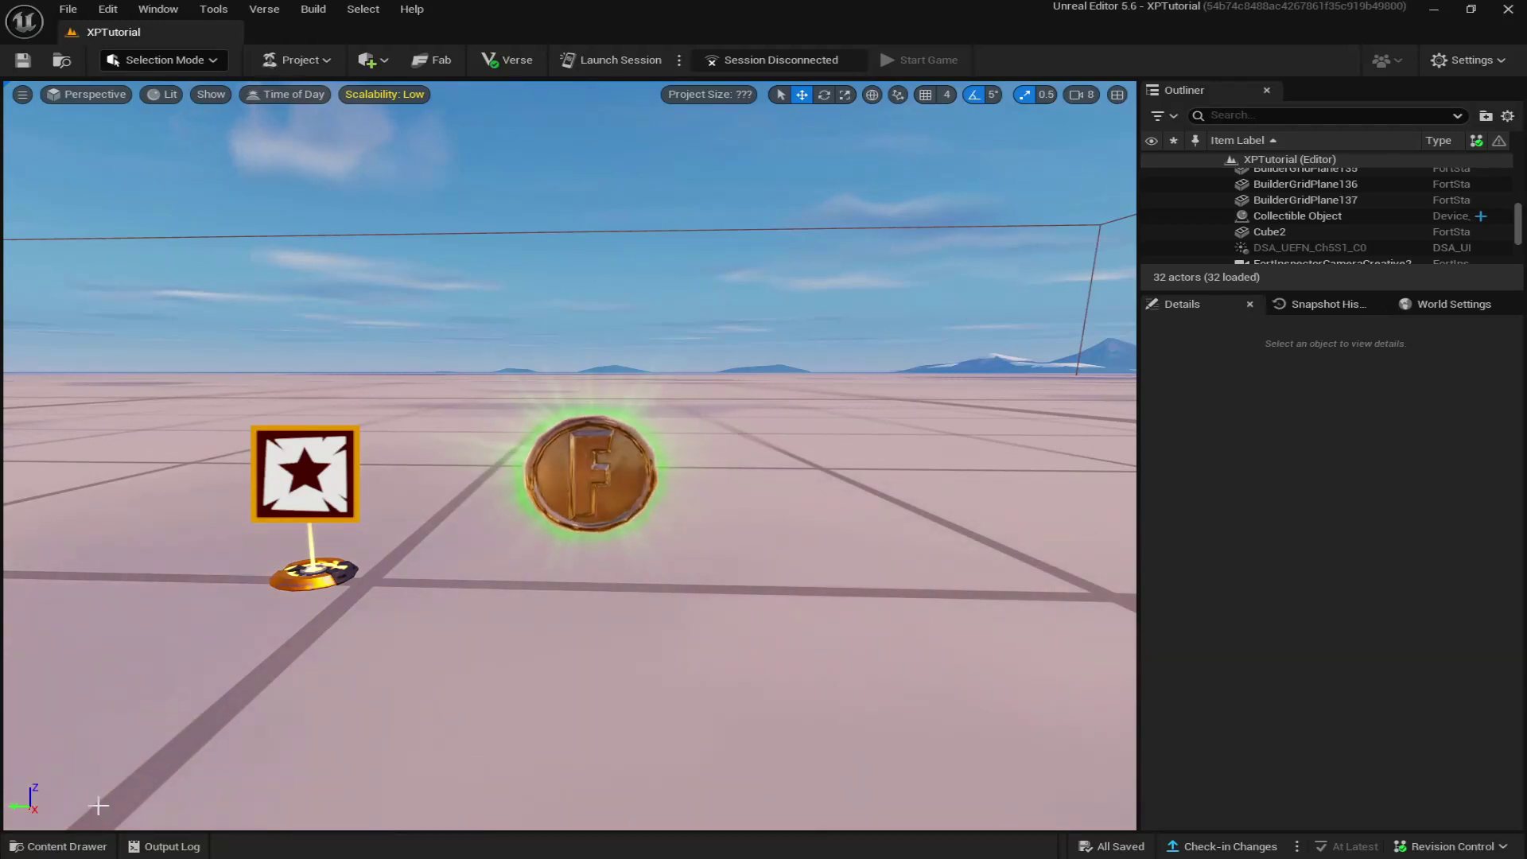
# Import SingleXPCoin.fbx with Combine Meshes enabled, bringing in its three materials
pyautogui.click(57, 846)
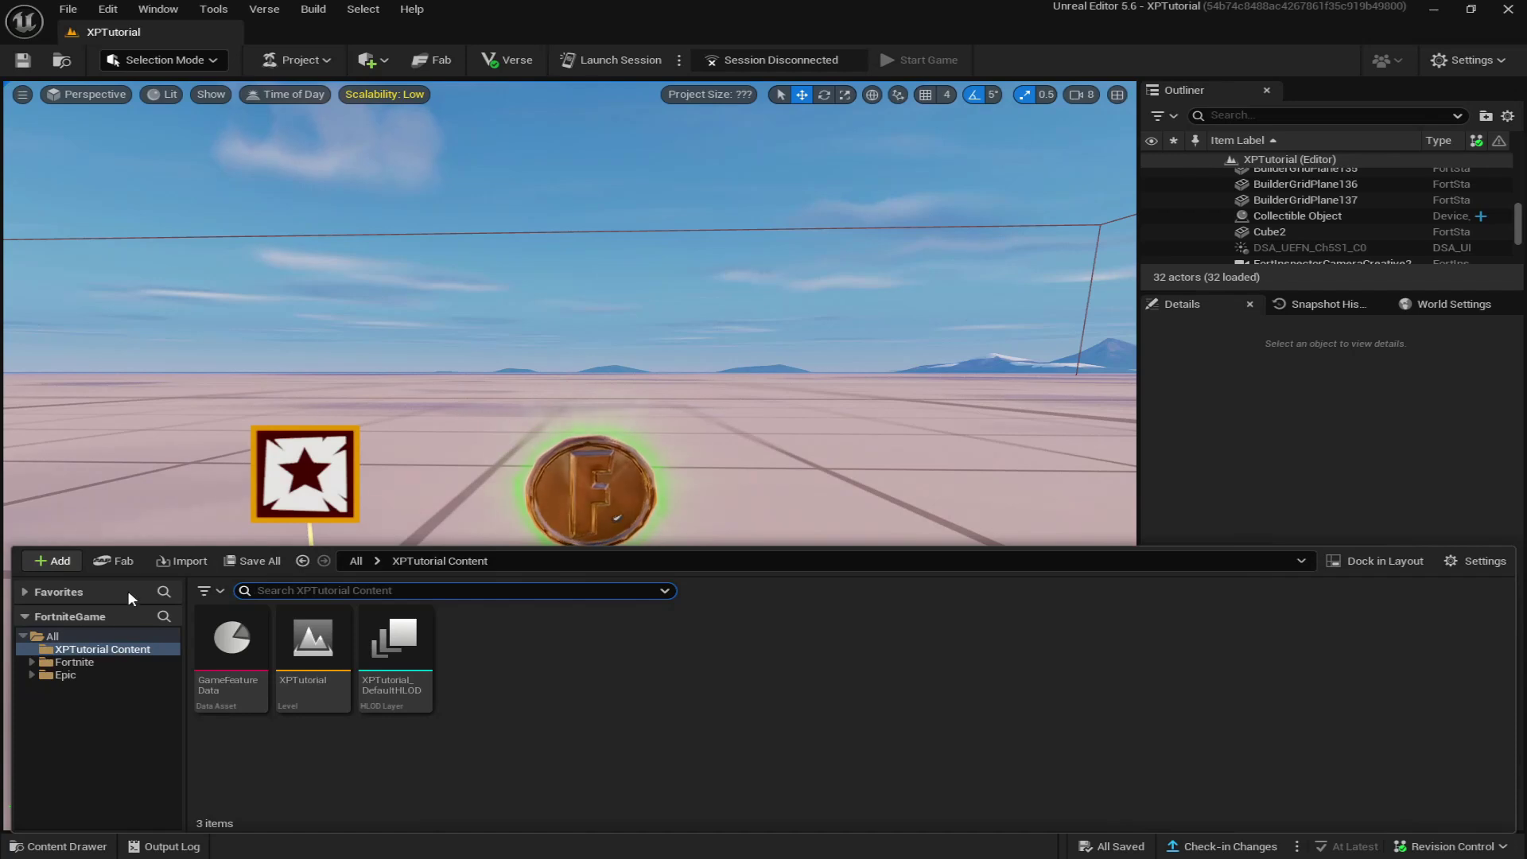
pyautogui.click(180, 562)
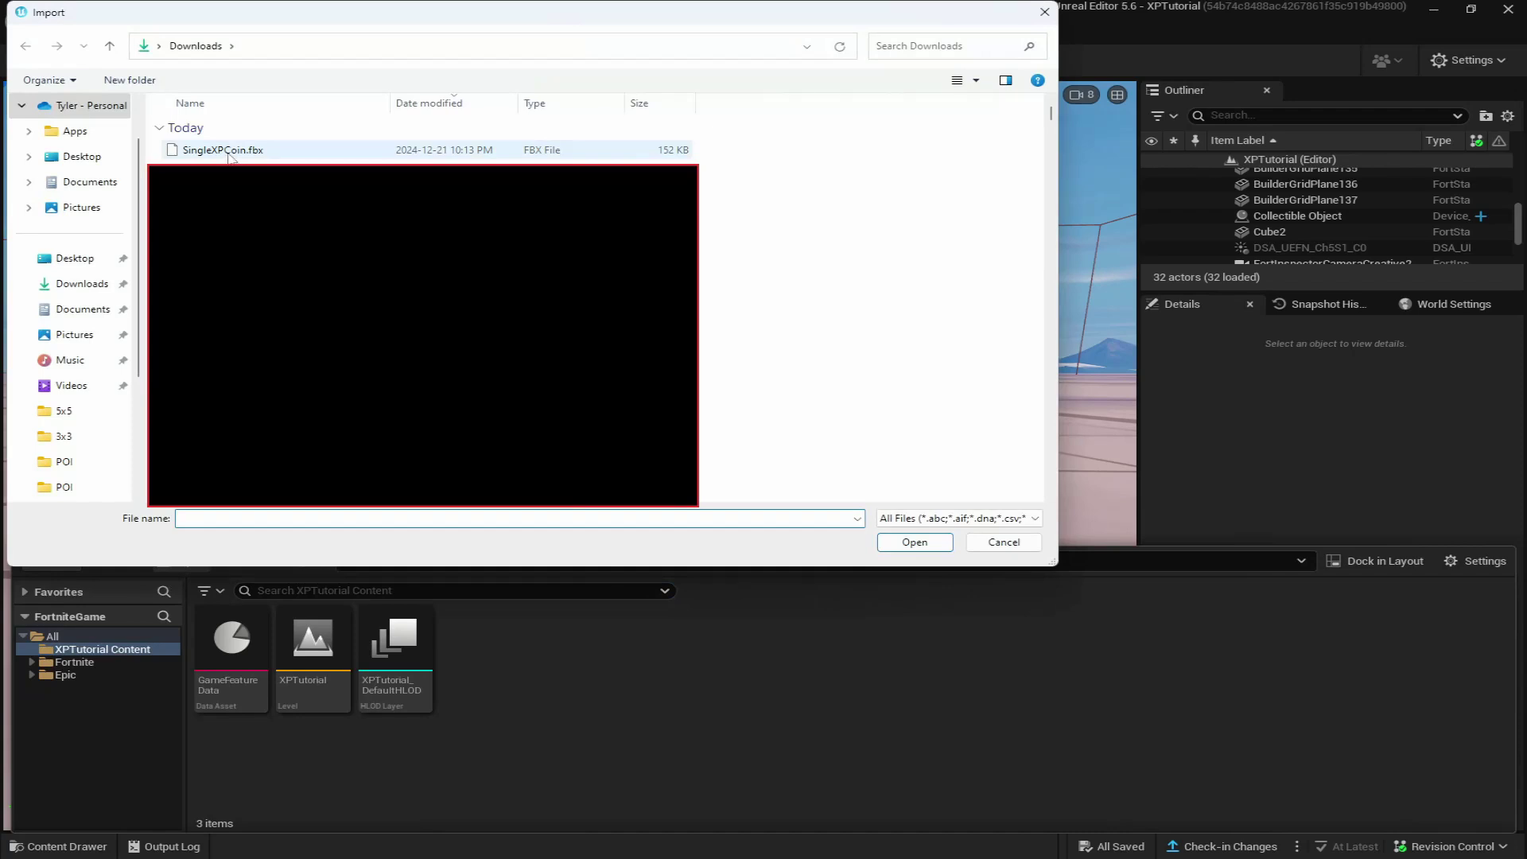
pyautogui.doubleClick(230, 152)
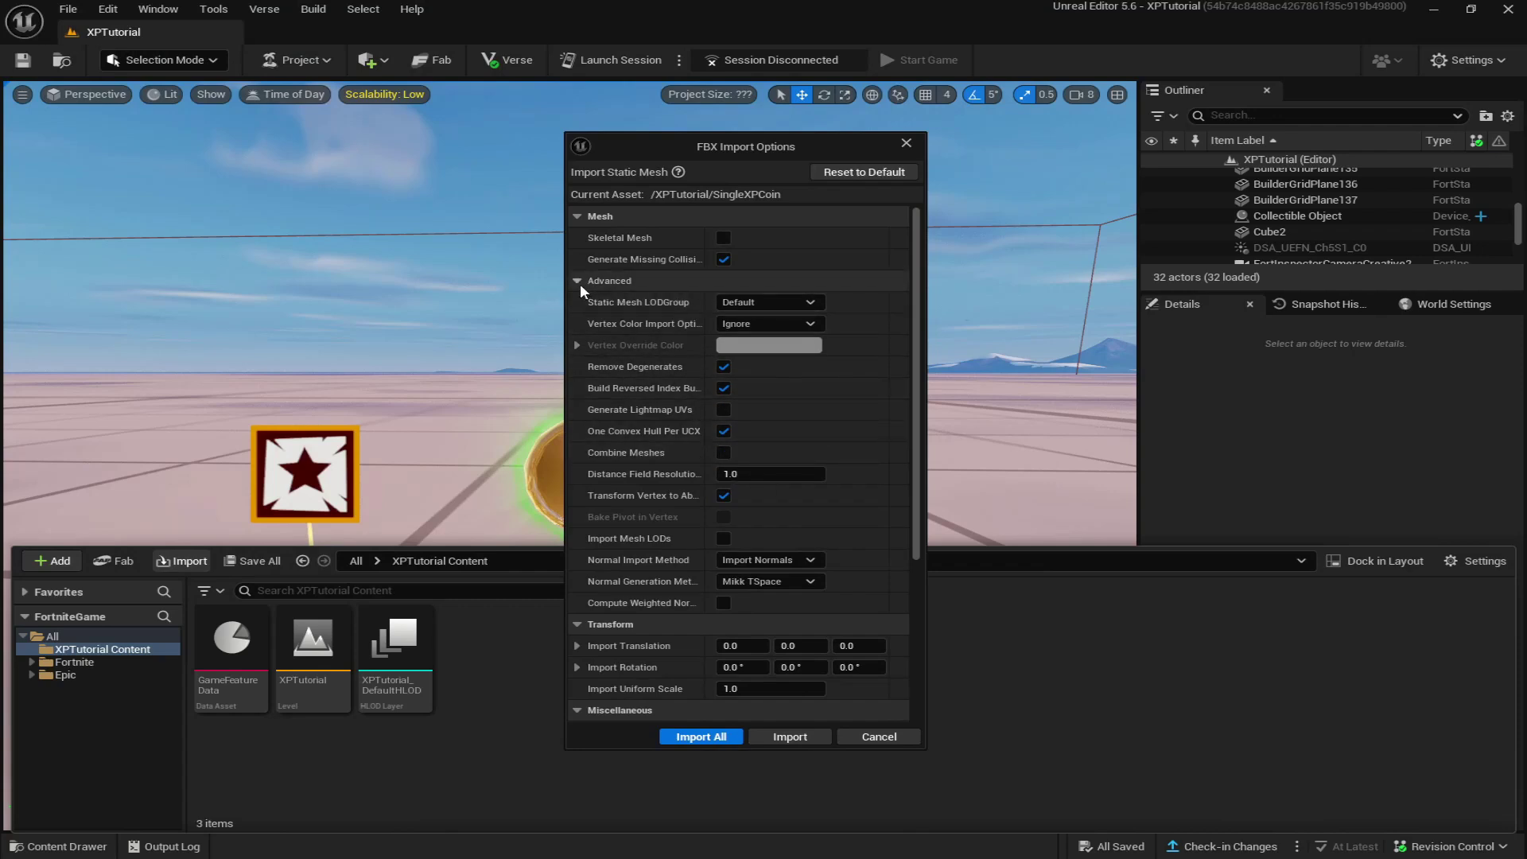
pyautogui.click(577, 281)
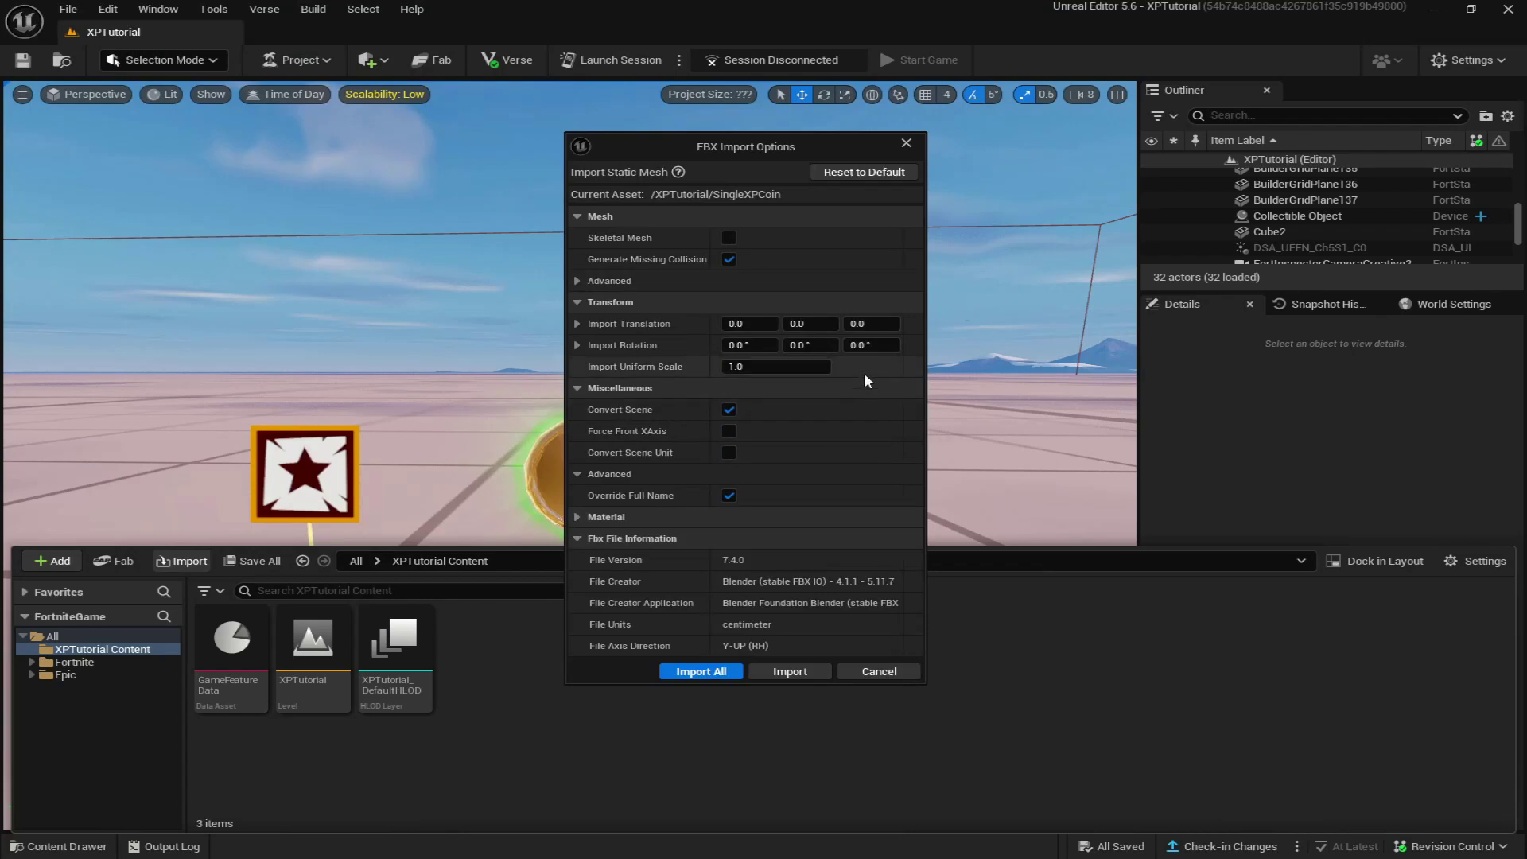
pyautogui.click(579, 281)
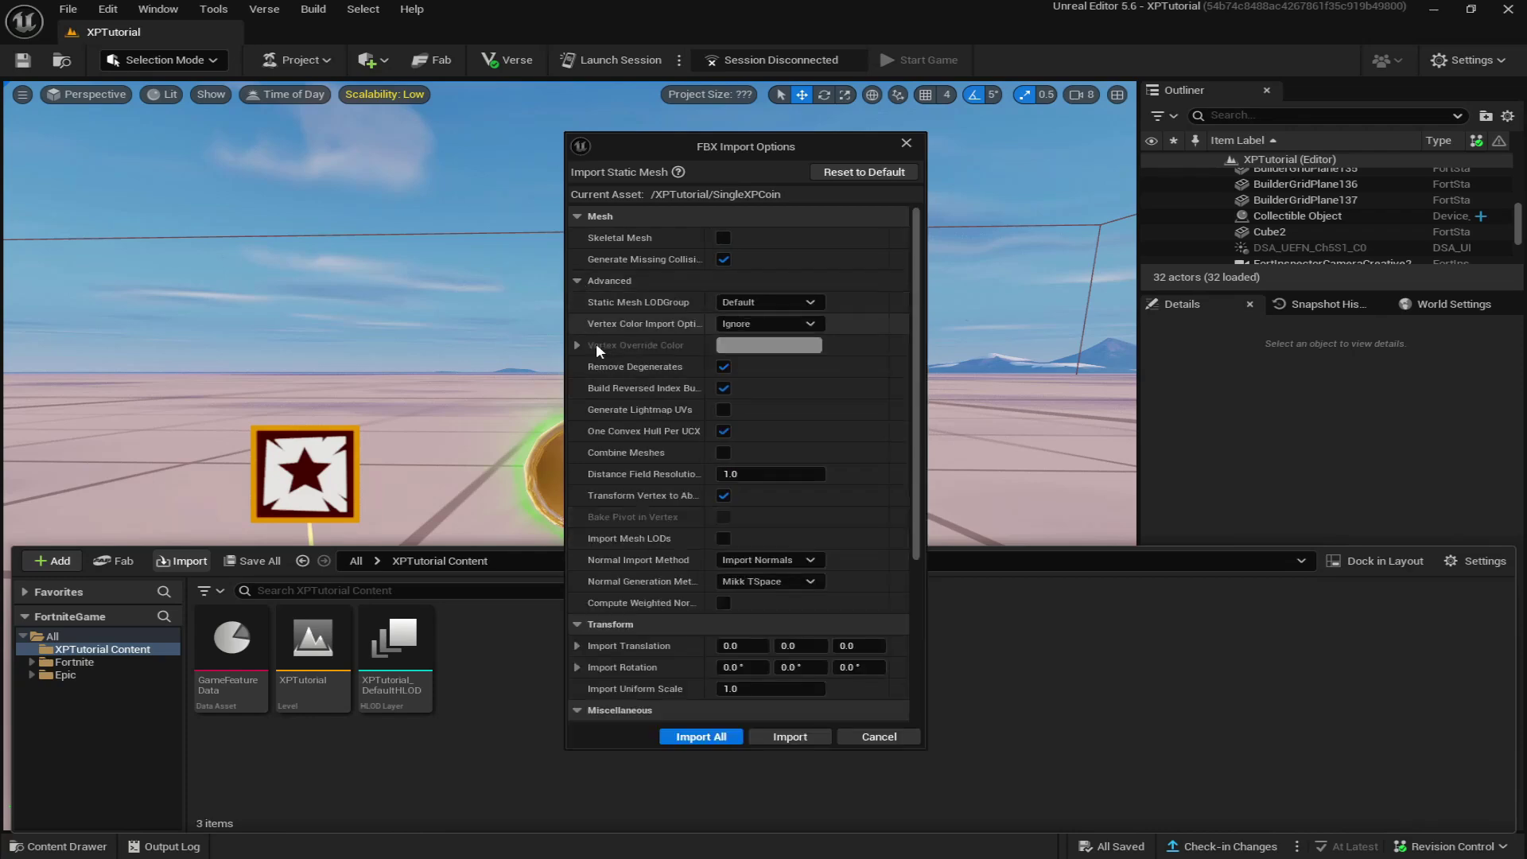
pyautogui.click(721, 454)
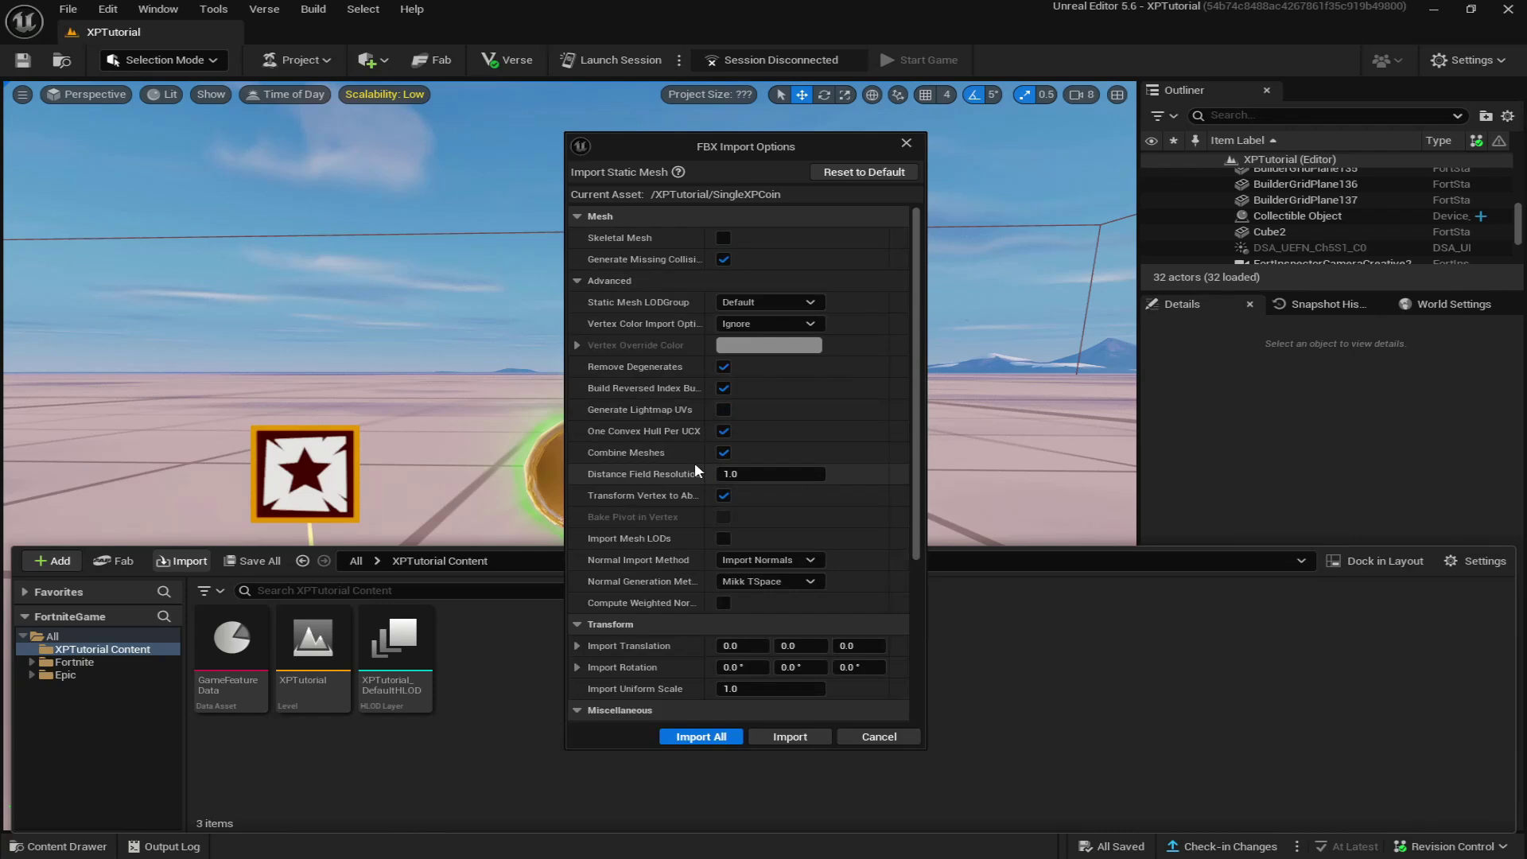
pyautogui.click(701, 737)
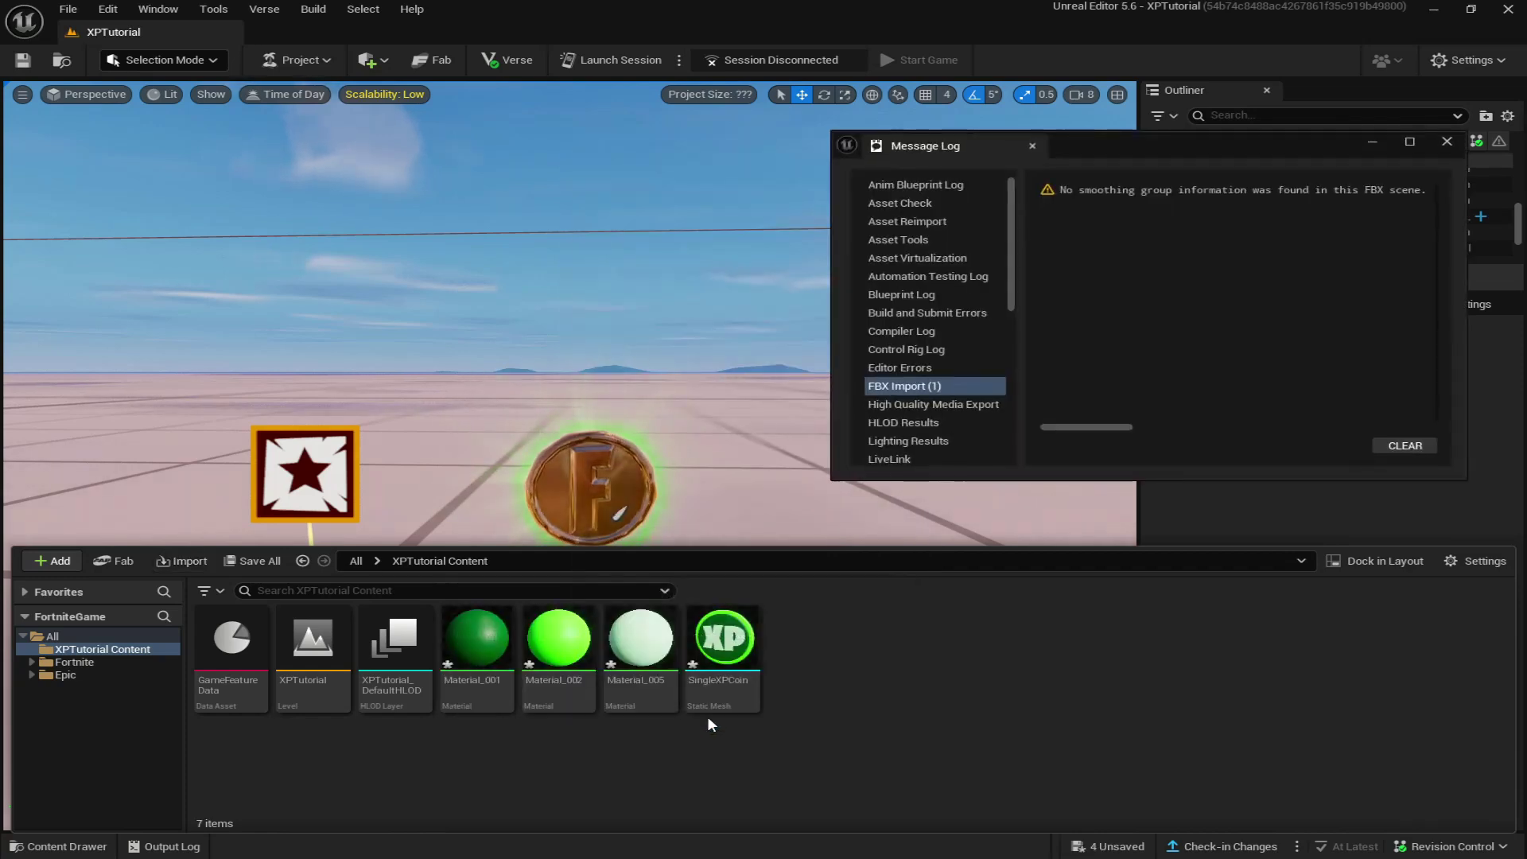
pyautogui.moveTo(717, 674); pyautogui.dragTo(763, 514)
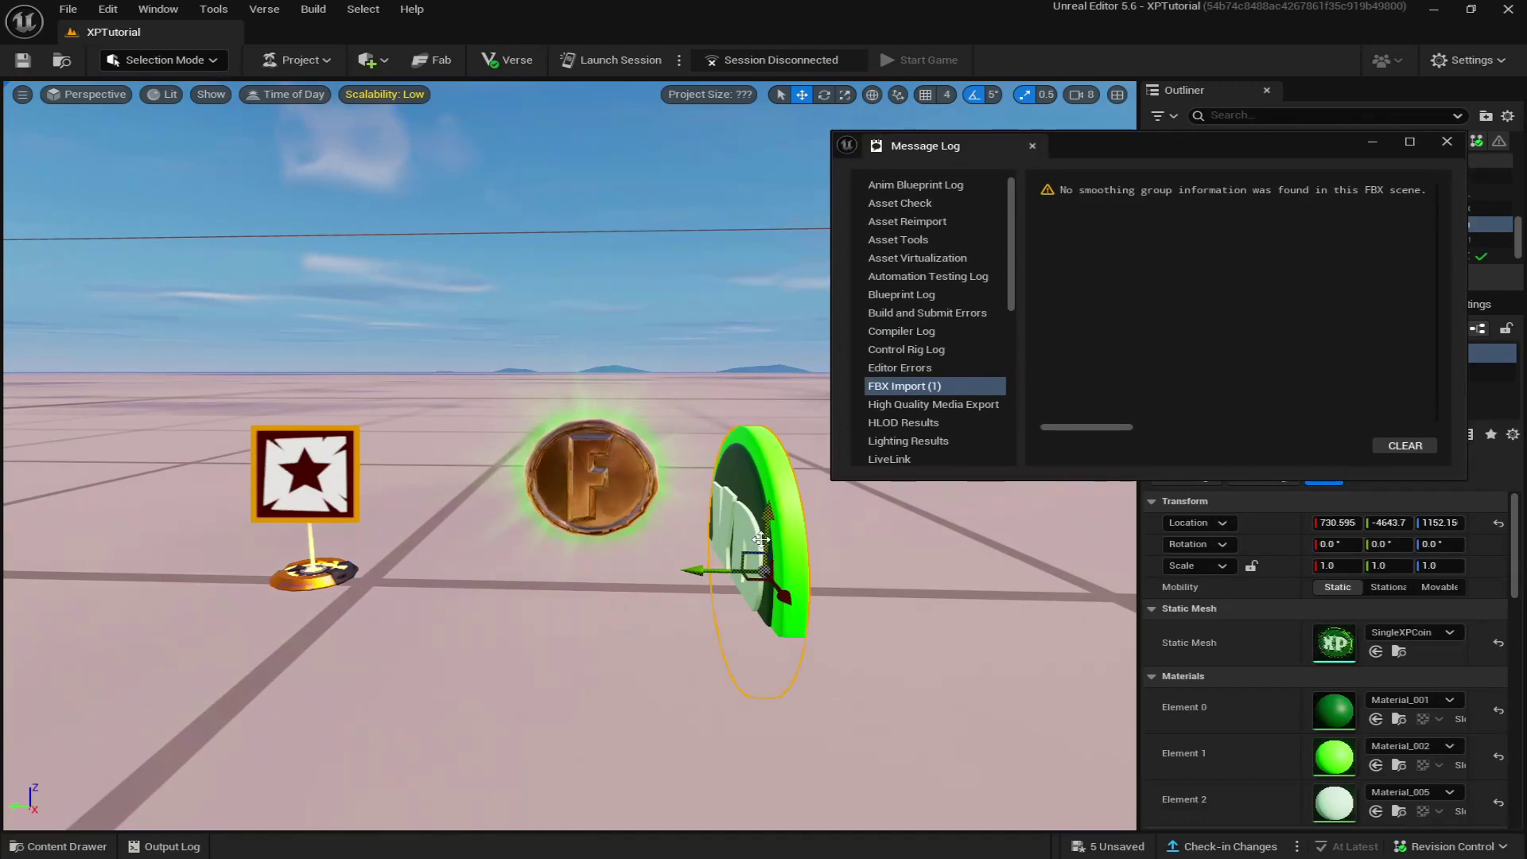
pyautogui.press('f')
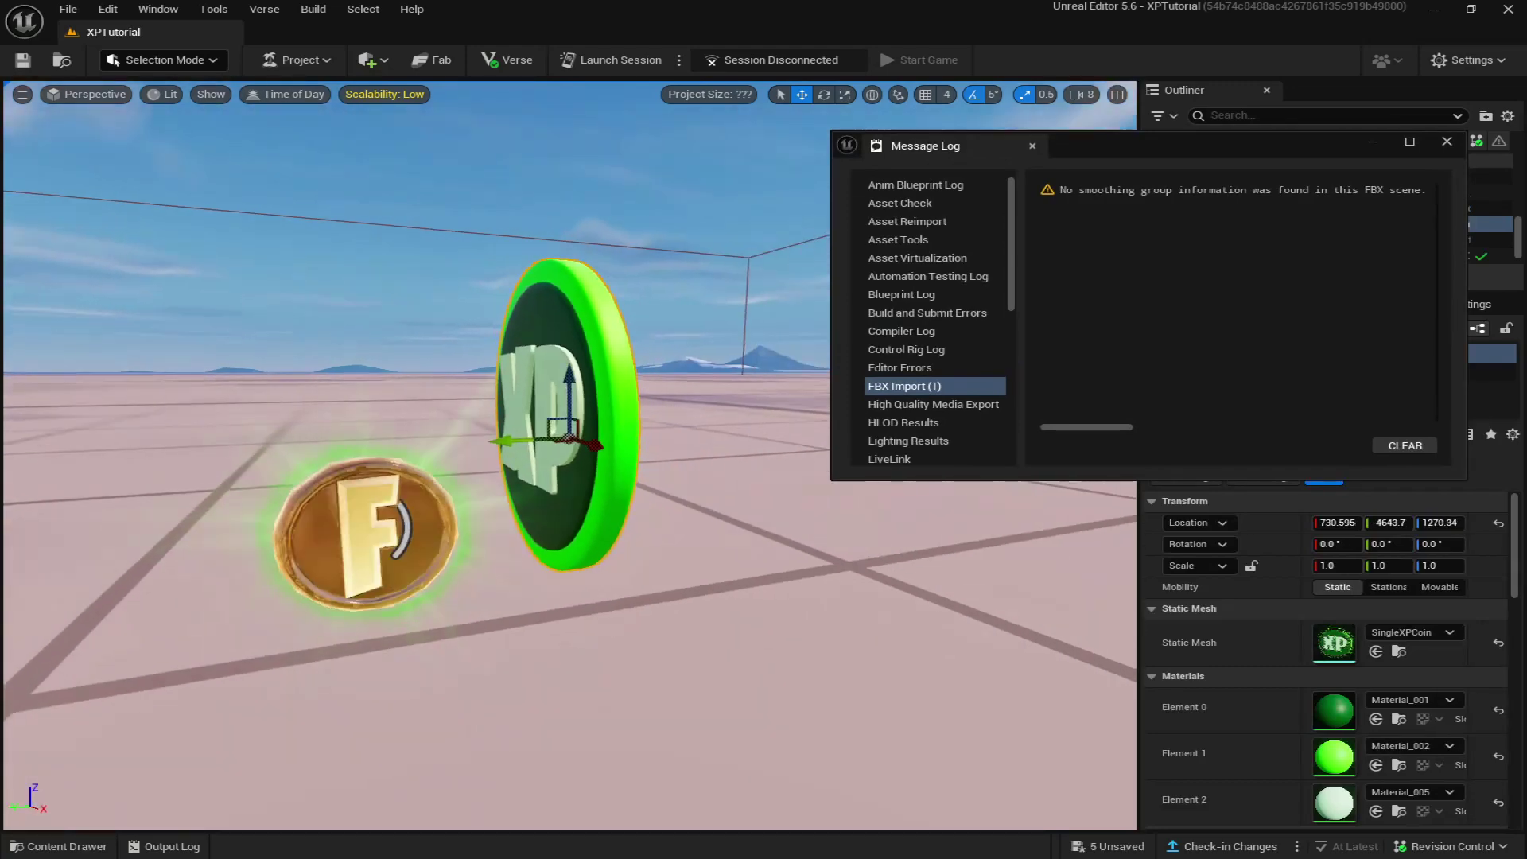
pyautogui.moveTo(515, 562); pyautogui.dragTo(515, 563, button='right')
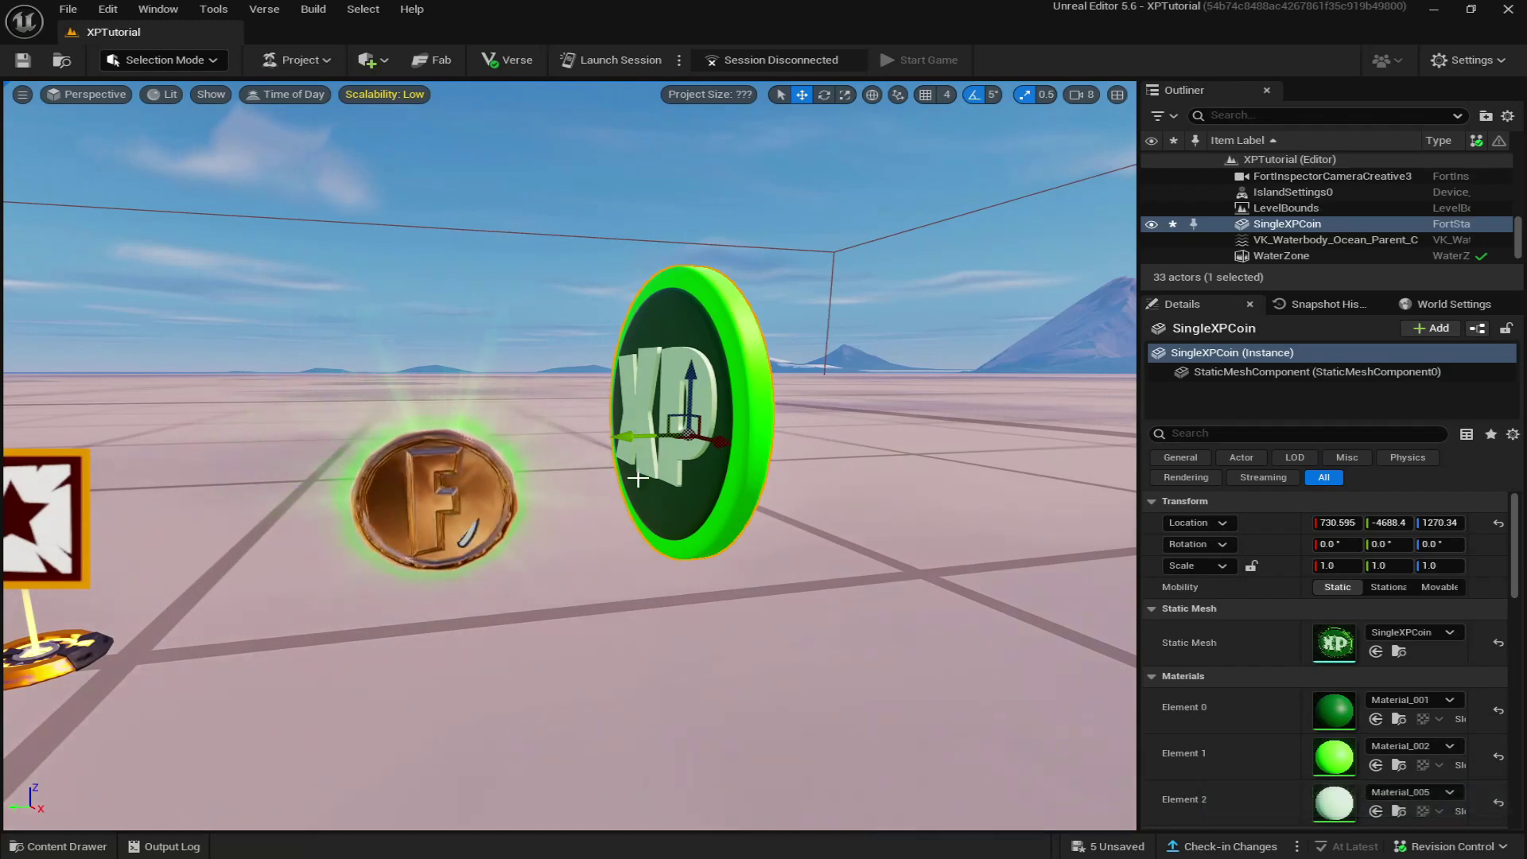
pyautogui.click(443, 513)
pyautogui.click(711, 362)
pyautogui.press('Delete')
# Set the Collectible Object's custom mesh to SingleXPCoin and frame the coin in view
pyautogui.click(439, 514)
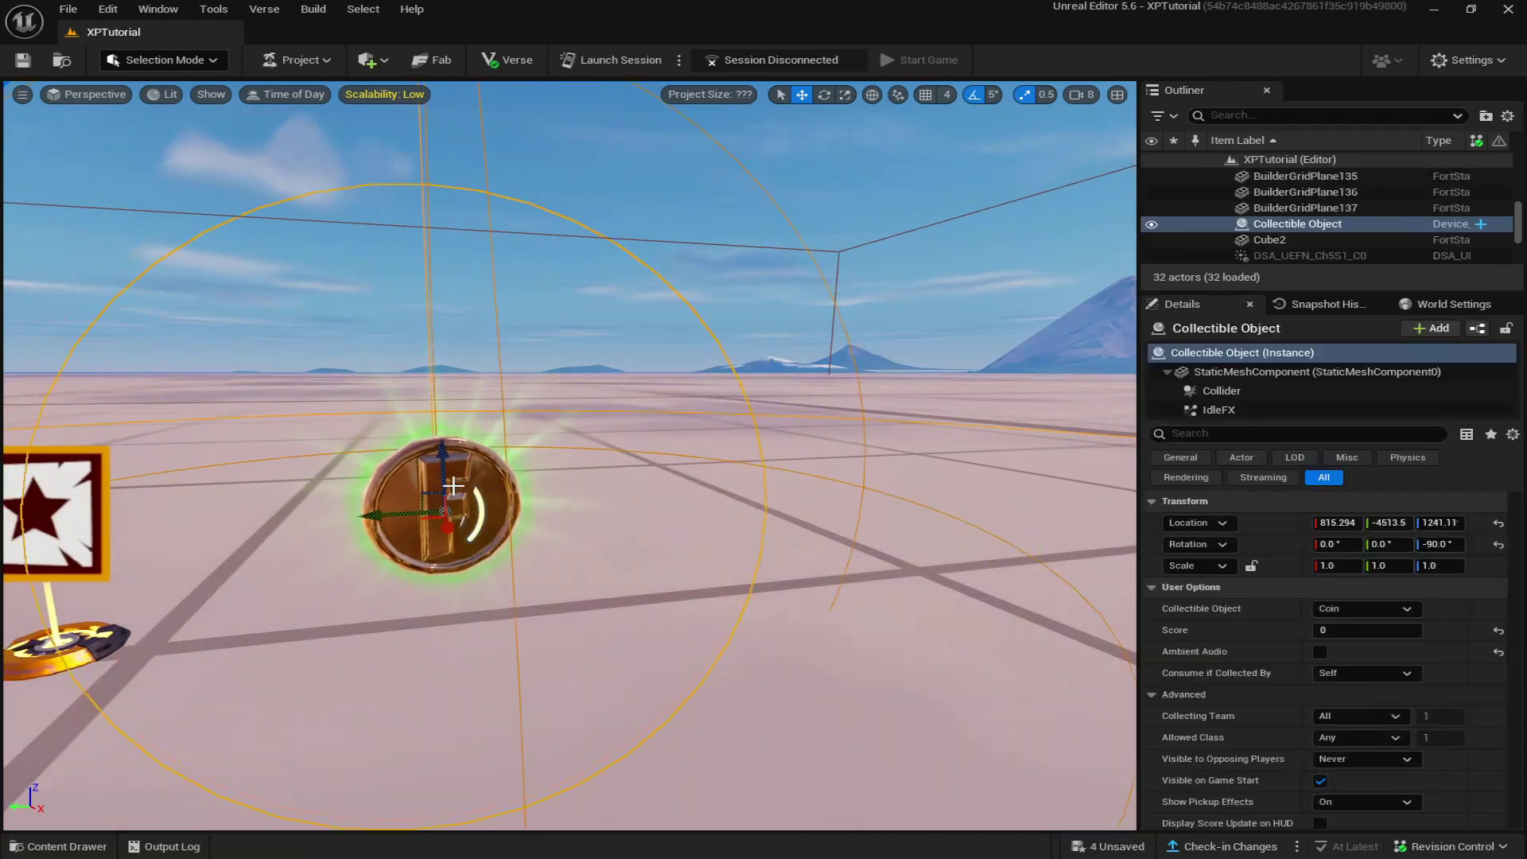
pyautogui.scroll(-2, 1207, 669)
pyautogui.scroll(-2, 1261, 657)
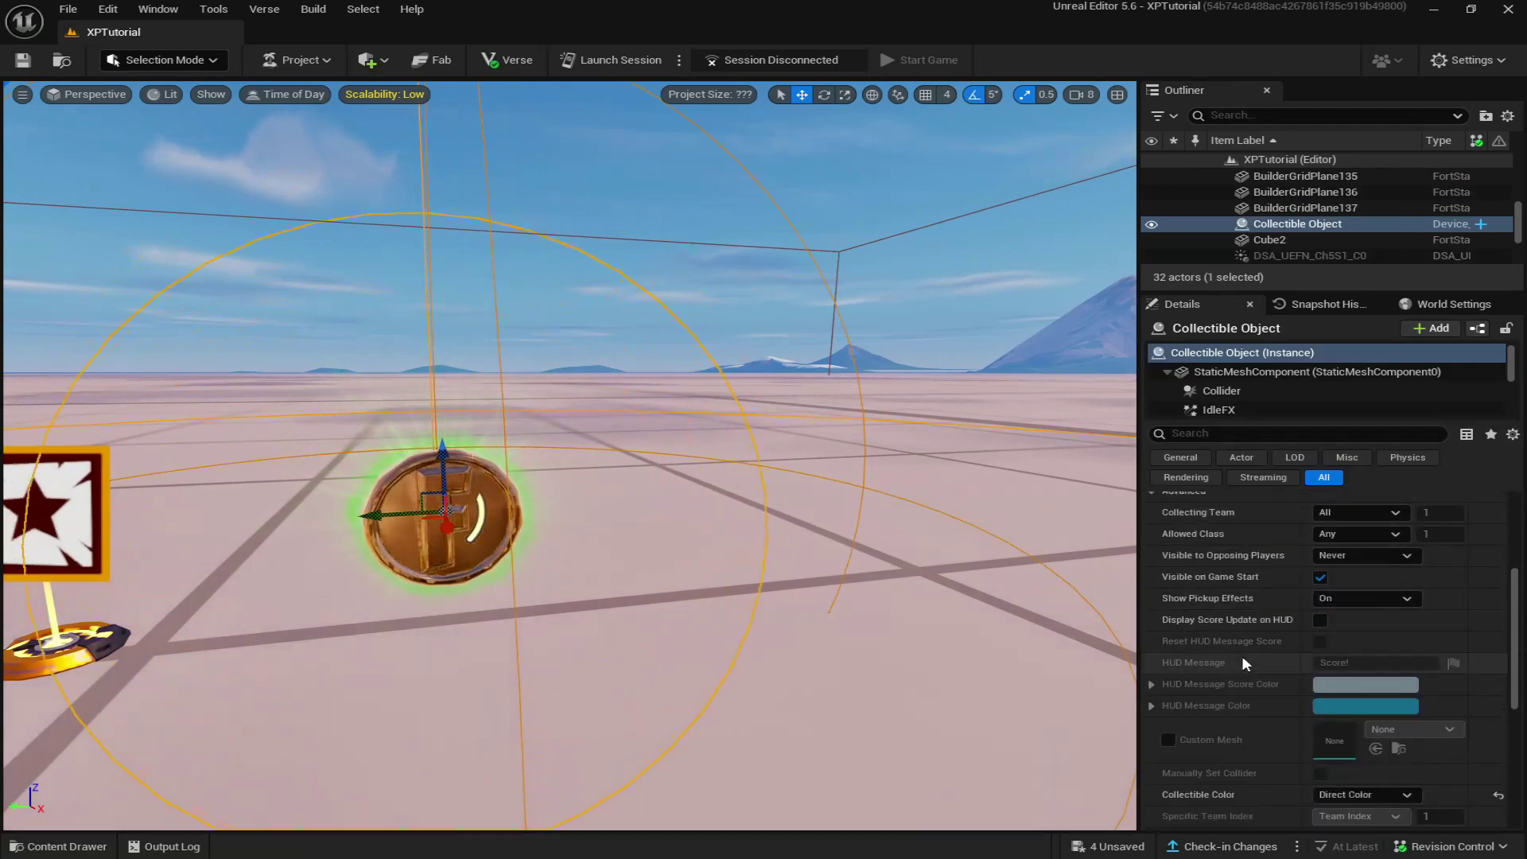
pyautogui.scroll(-1, 1242, 655)
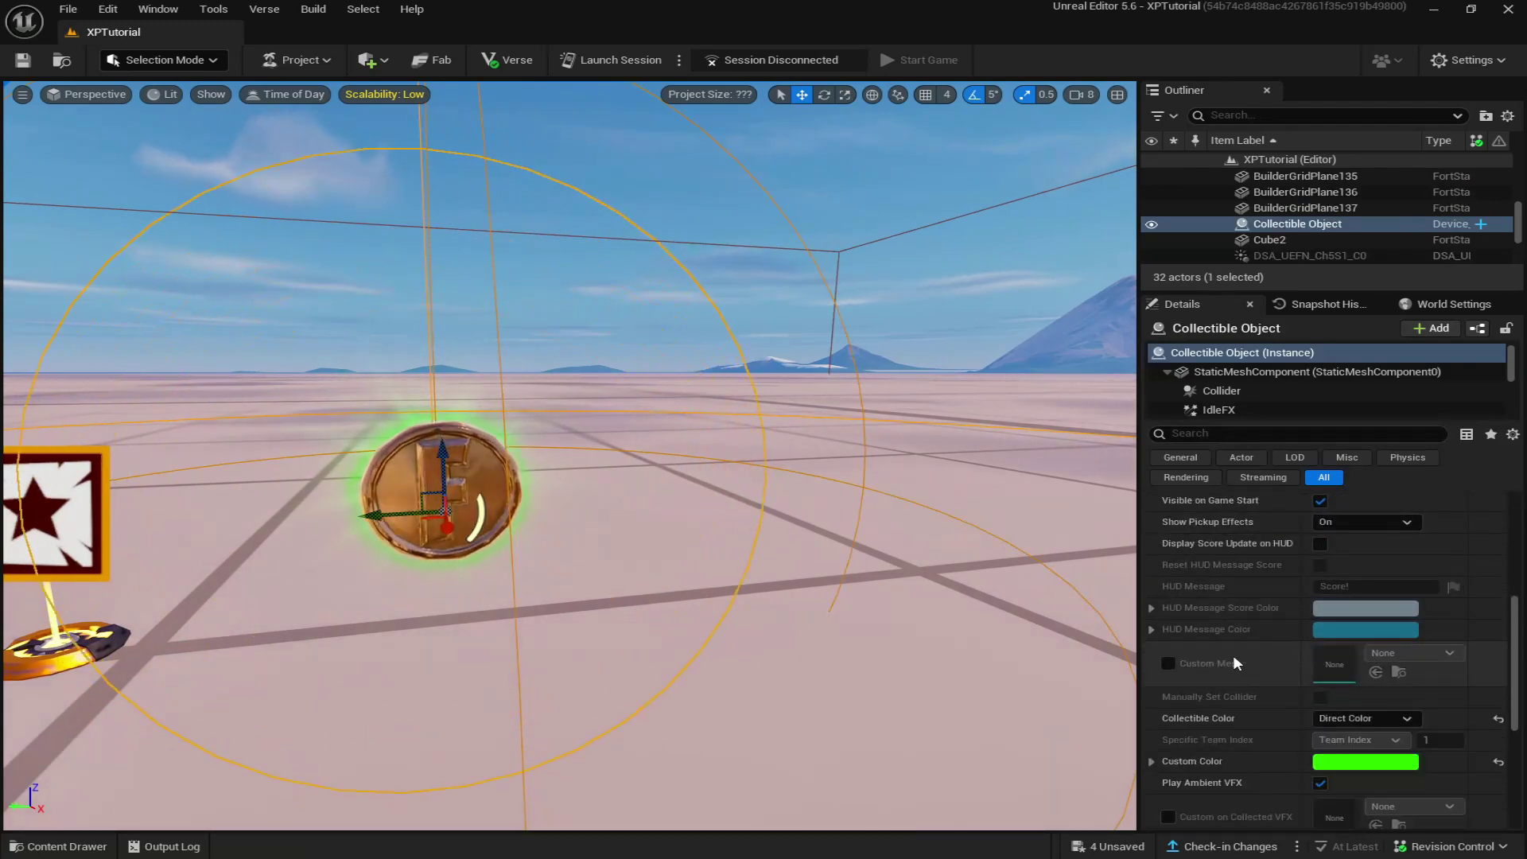
pyautogui.click(1170, 665)
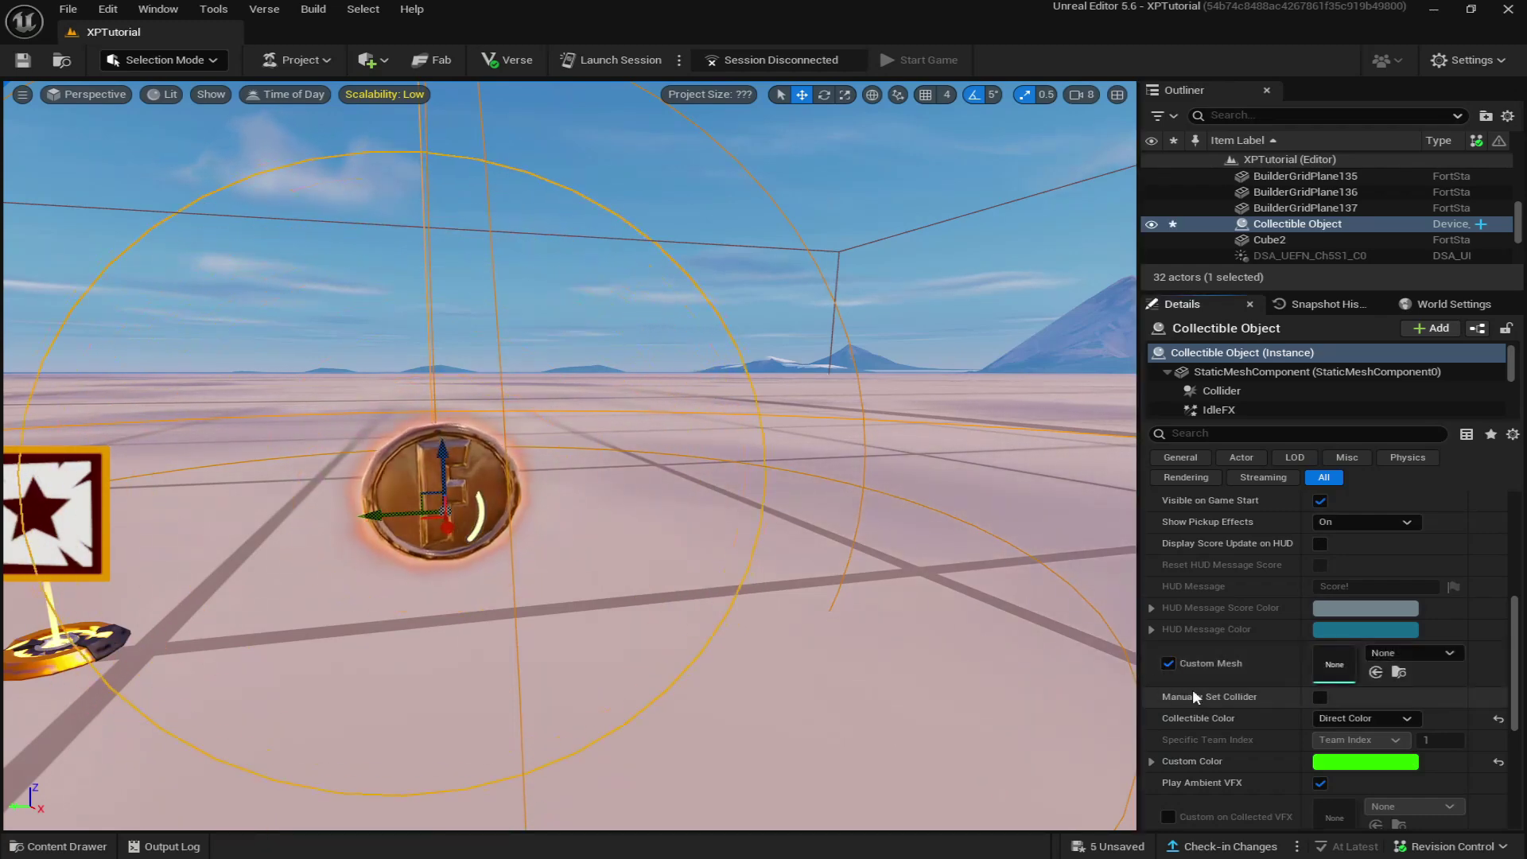
pyautogui.click(1398, 655)
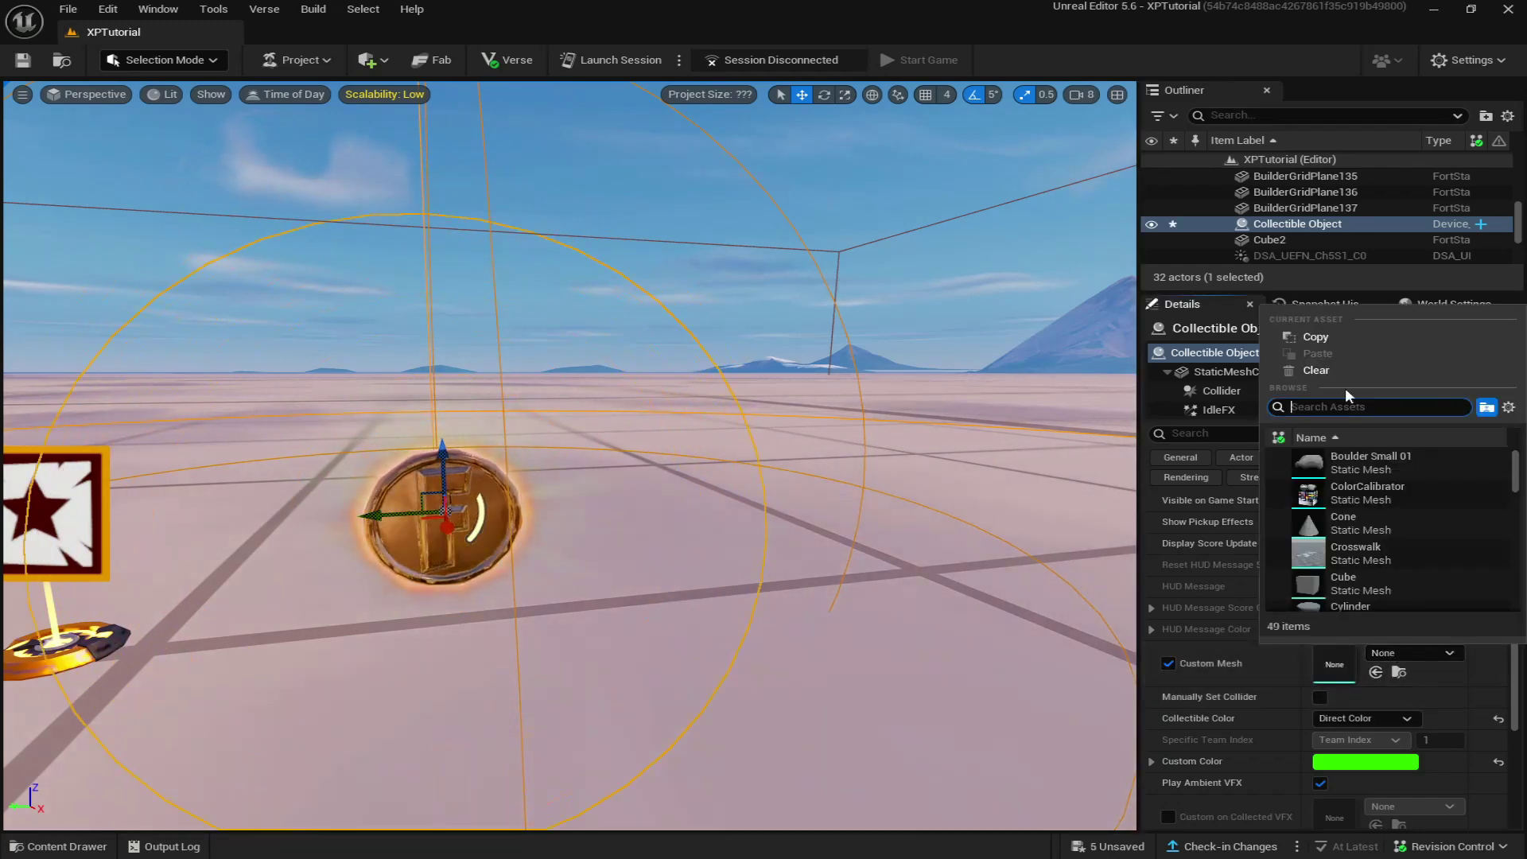
pyautogui.write('xp')
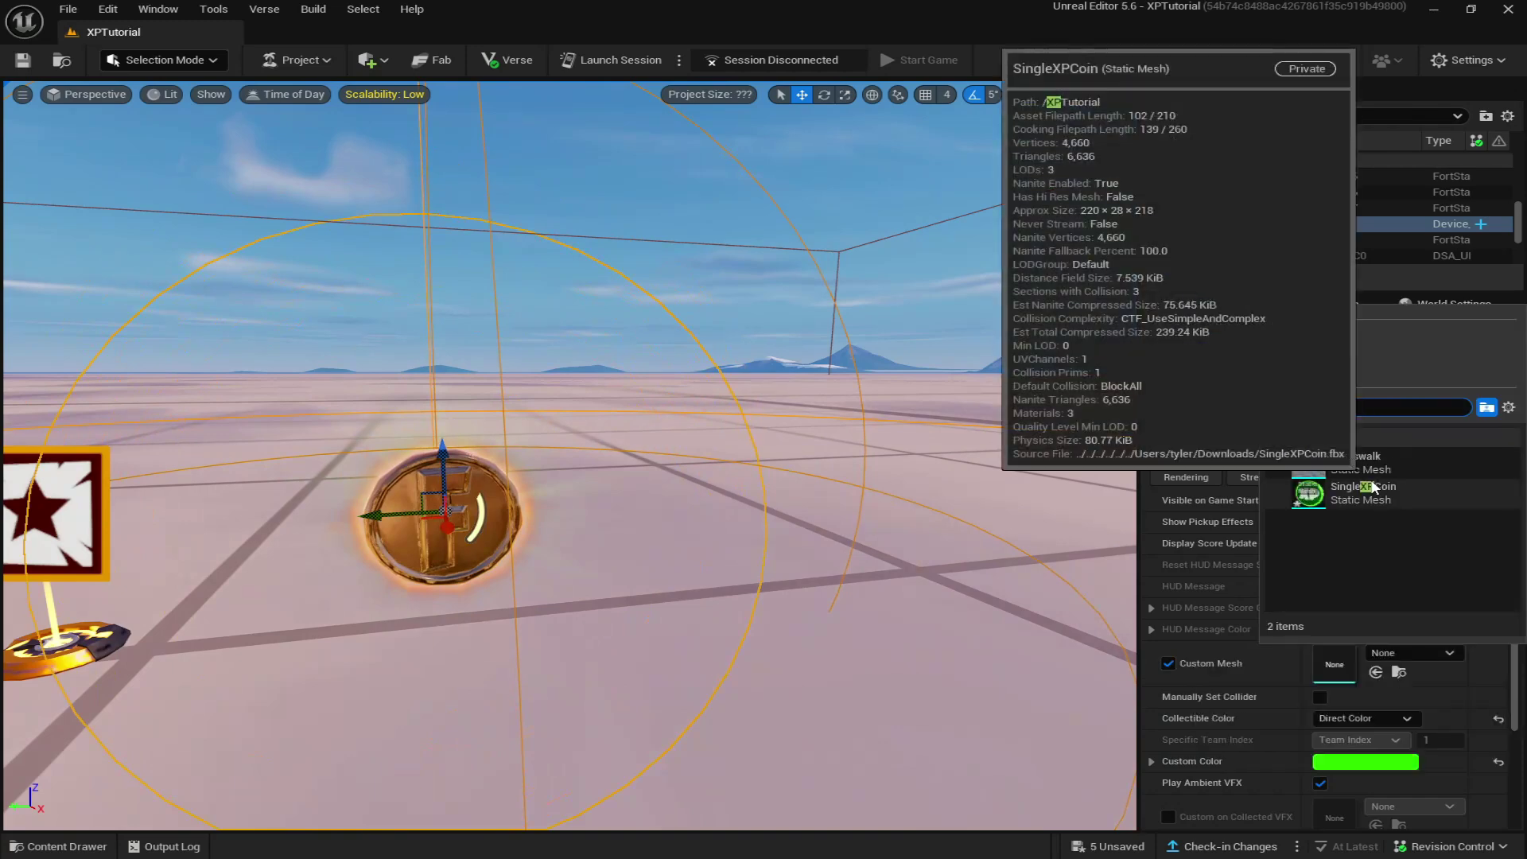
pyautogui.click(1398, 492)
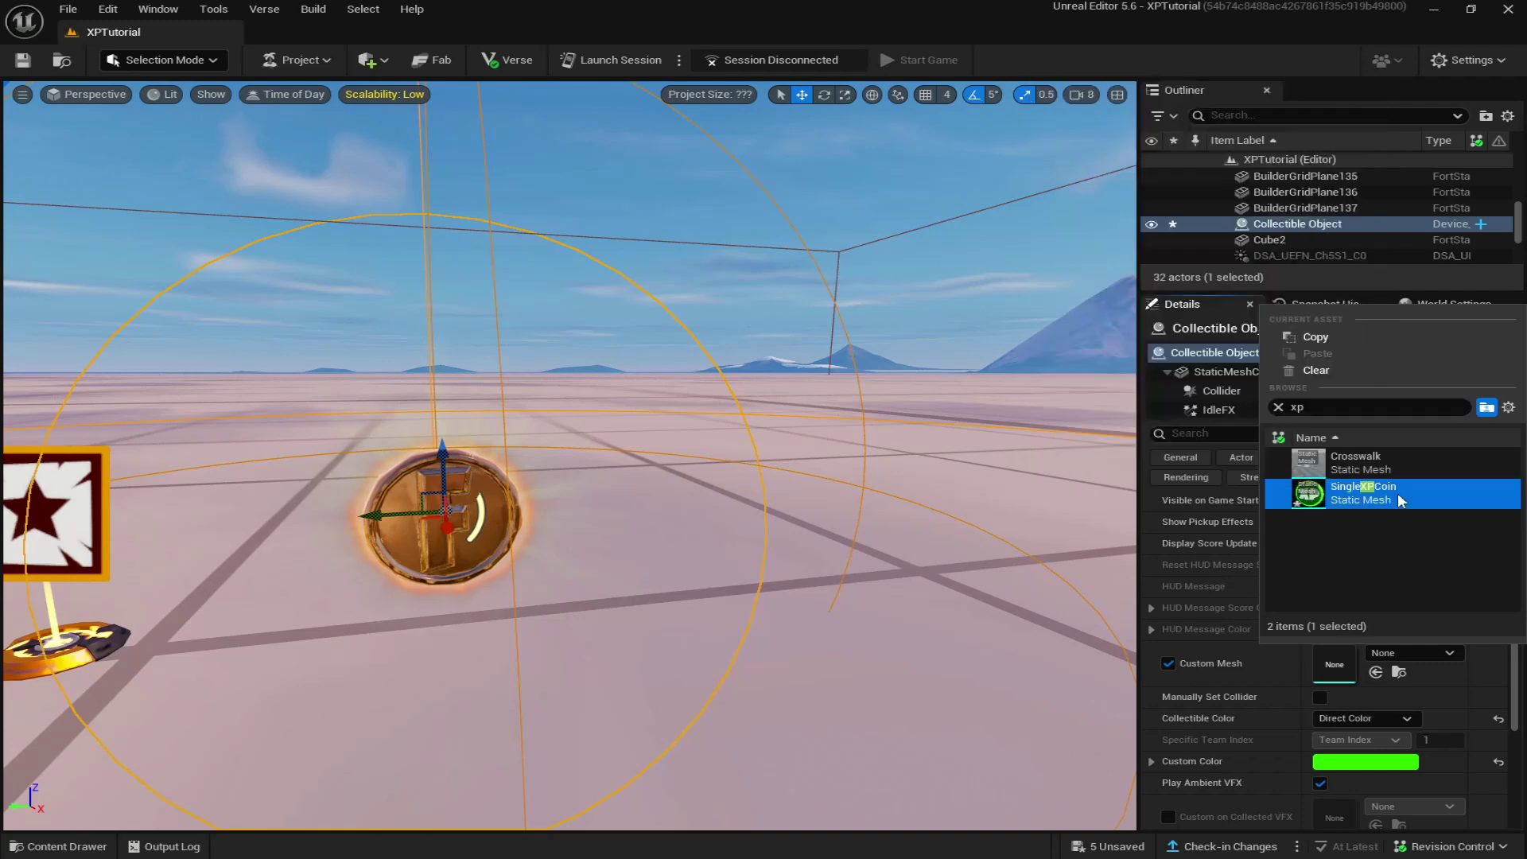
pyautogui.scroll(-3, 634, 473)
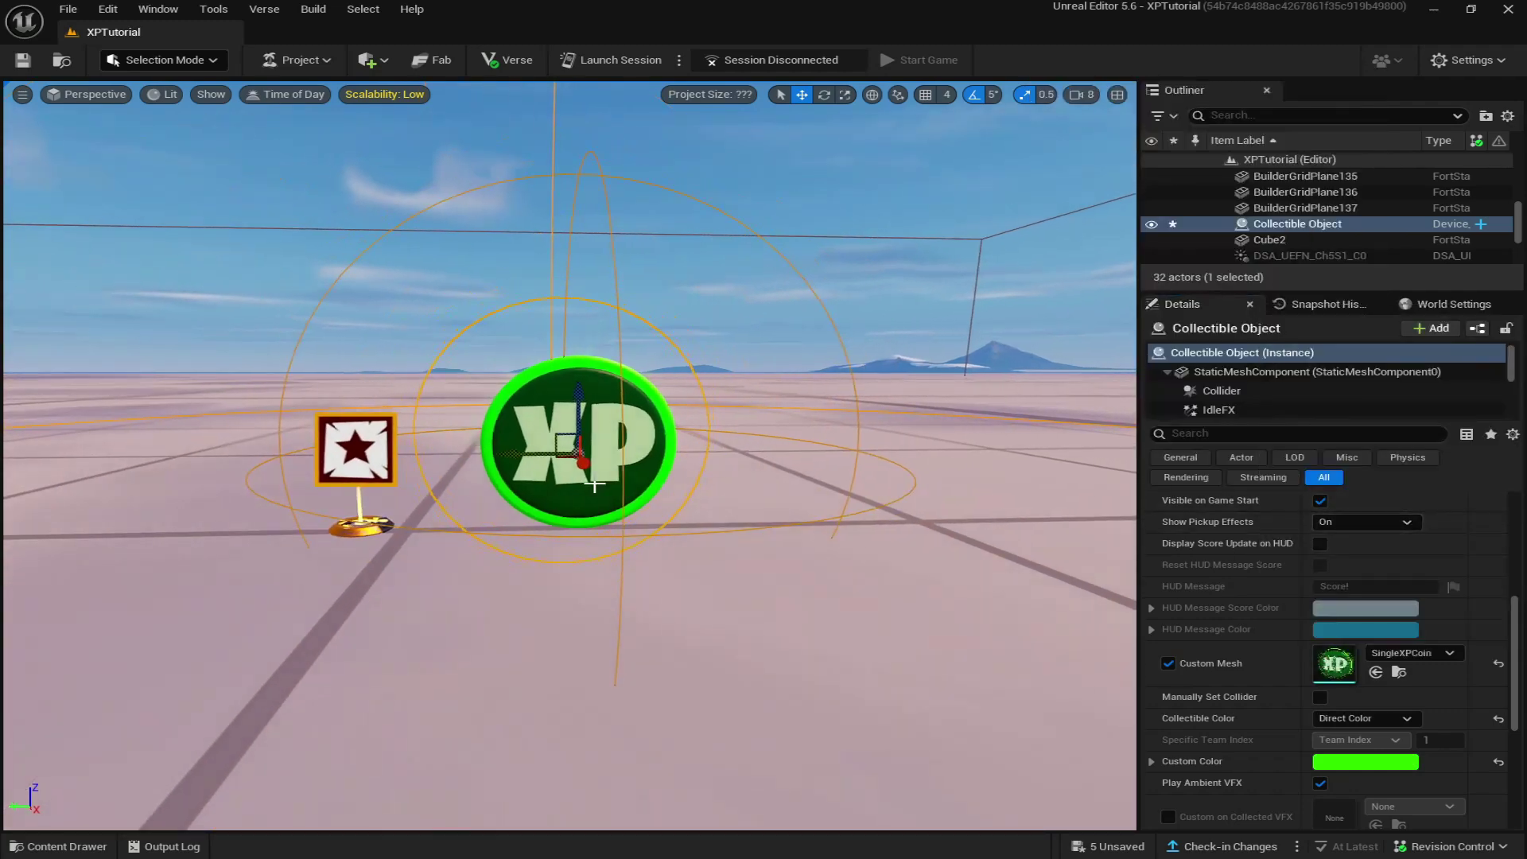
pyautogui.moveTo(634, 474)
pyautogui.mouseDown(button='middle')
pyautogui.moveTo(584, 474)
pyautogui.moveTo(583, 453)
pyautogui.mouseUp(button='middle')
pyautogui.scroll(2, 584, 475)
pyautogui.scroll(3, 583, 474)
pyautogui.scroll(-3, 593, 531)
pyautogui.moveTo(593, 530); pyautogui.dragTo(513, 531, button='middle')
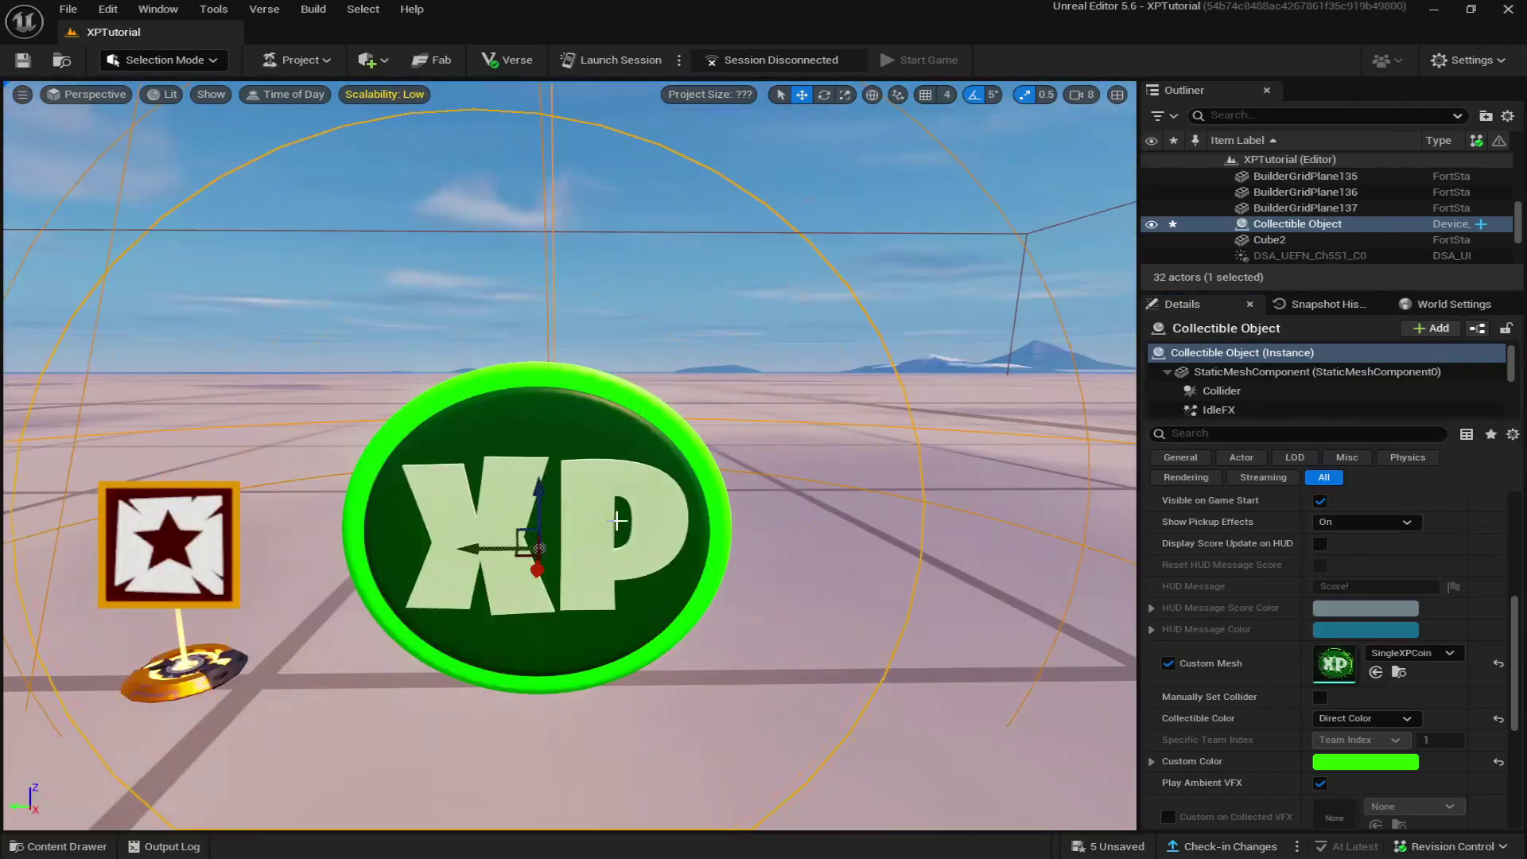
pyautogui.scroll(2, 592, 531)
pyautogui.scroll(-3, 593, 531)
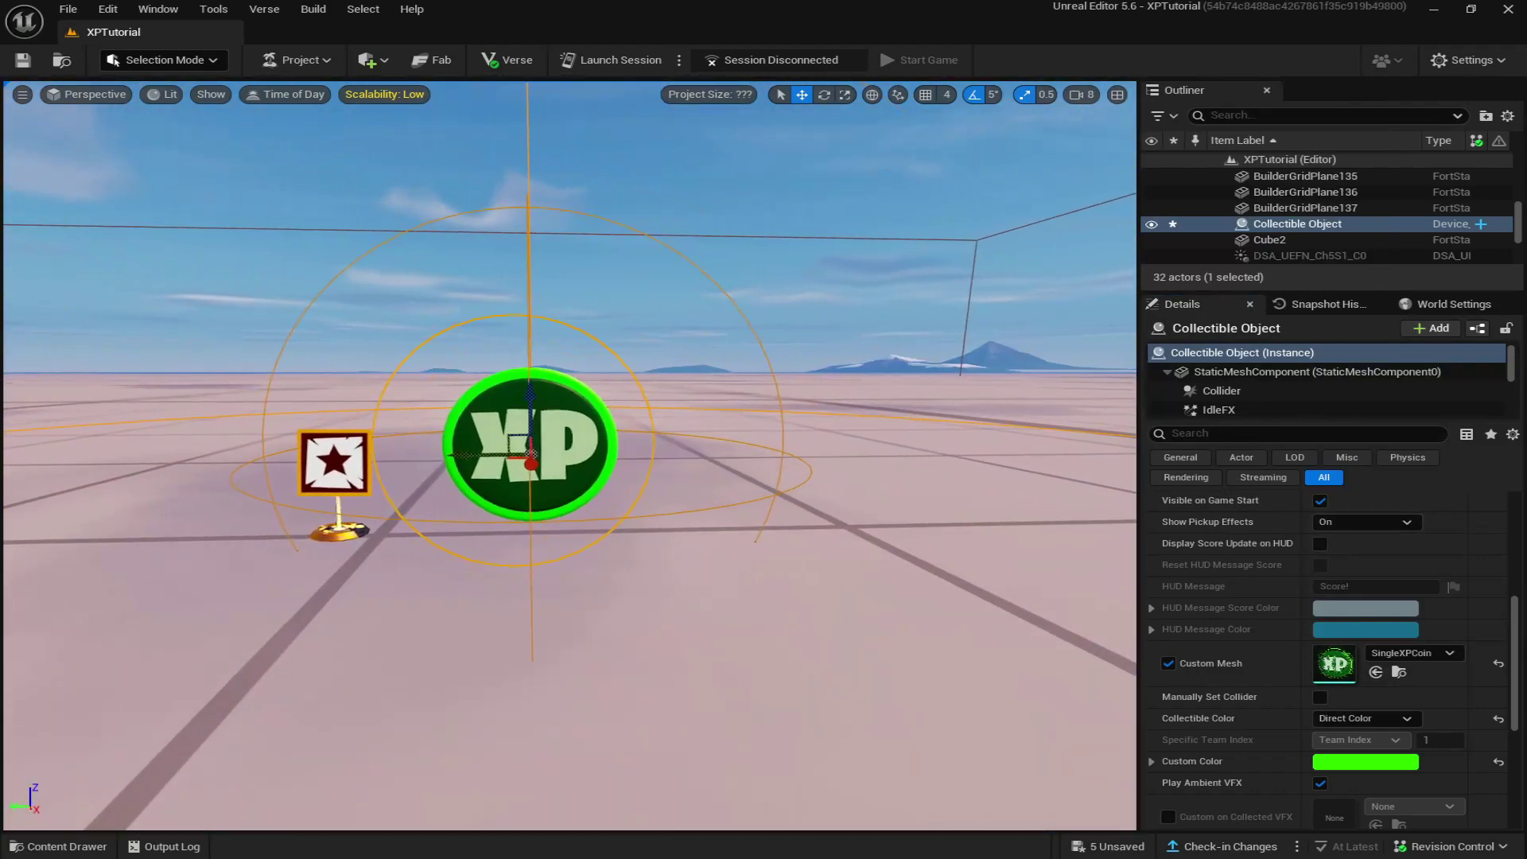
pyautogui.scroll(4, 634, 493)
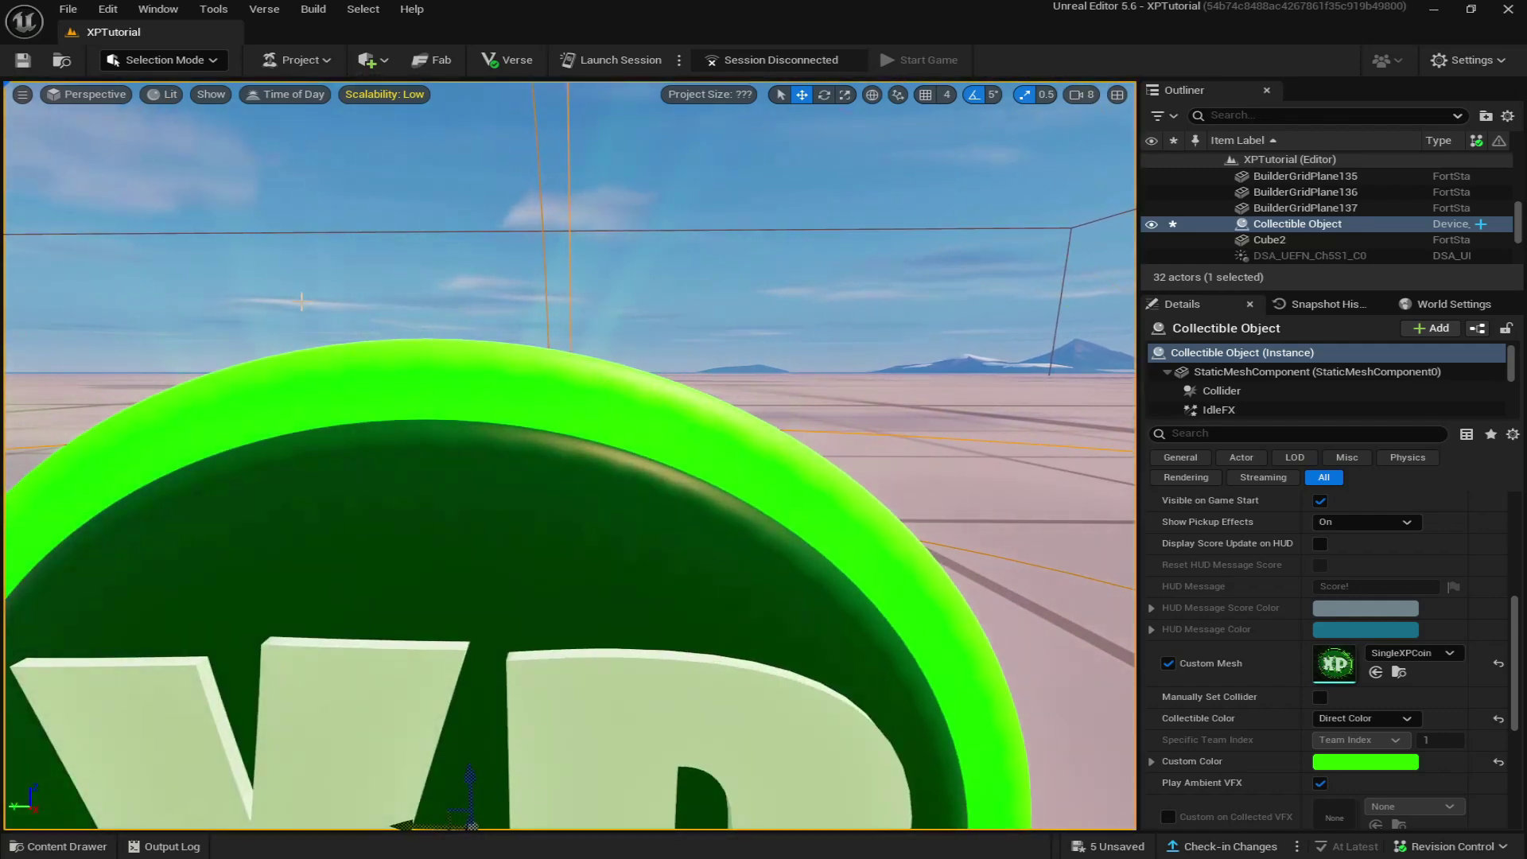
# Set the collectible's custom colour back to bright green
pyautogui.click(1365, 761)
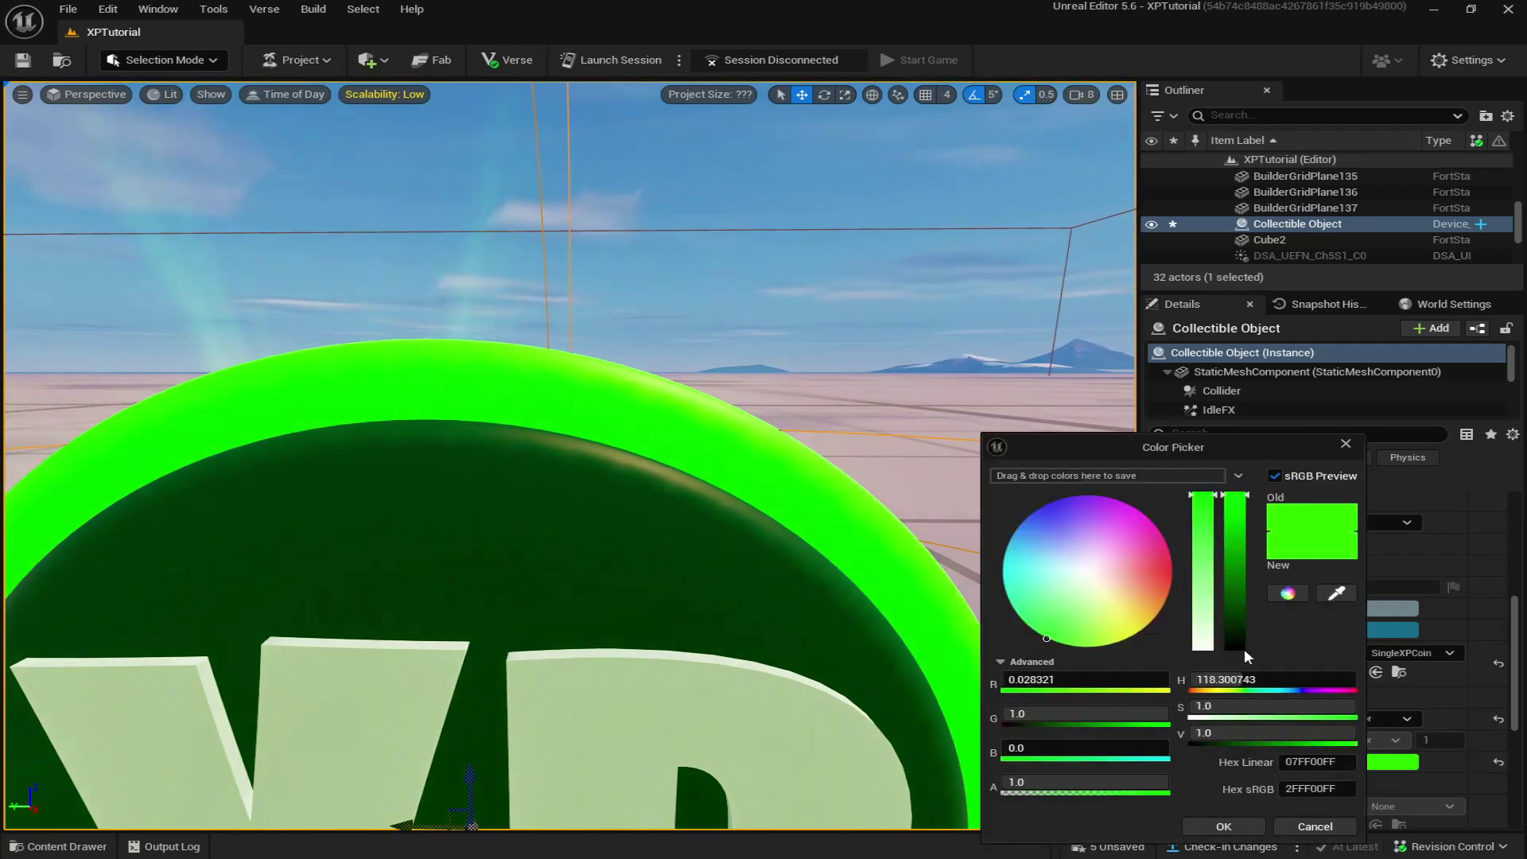
pyautogui.click(1153, 523)
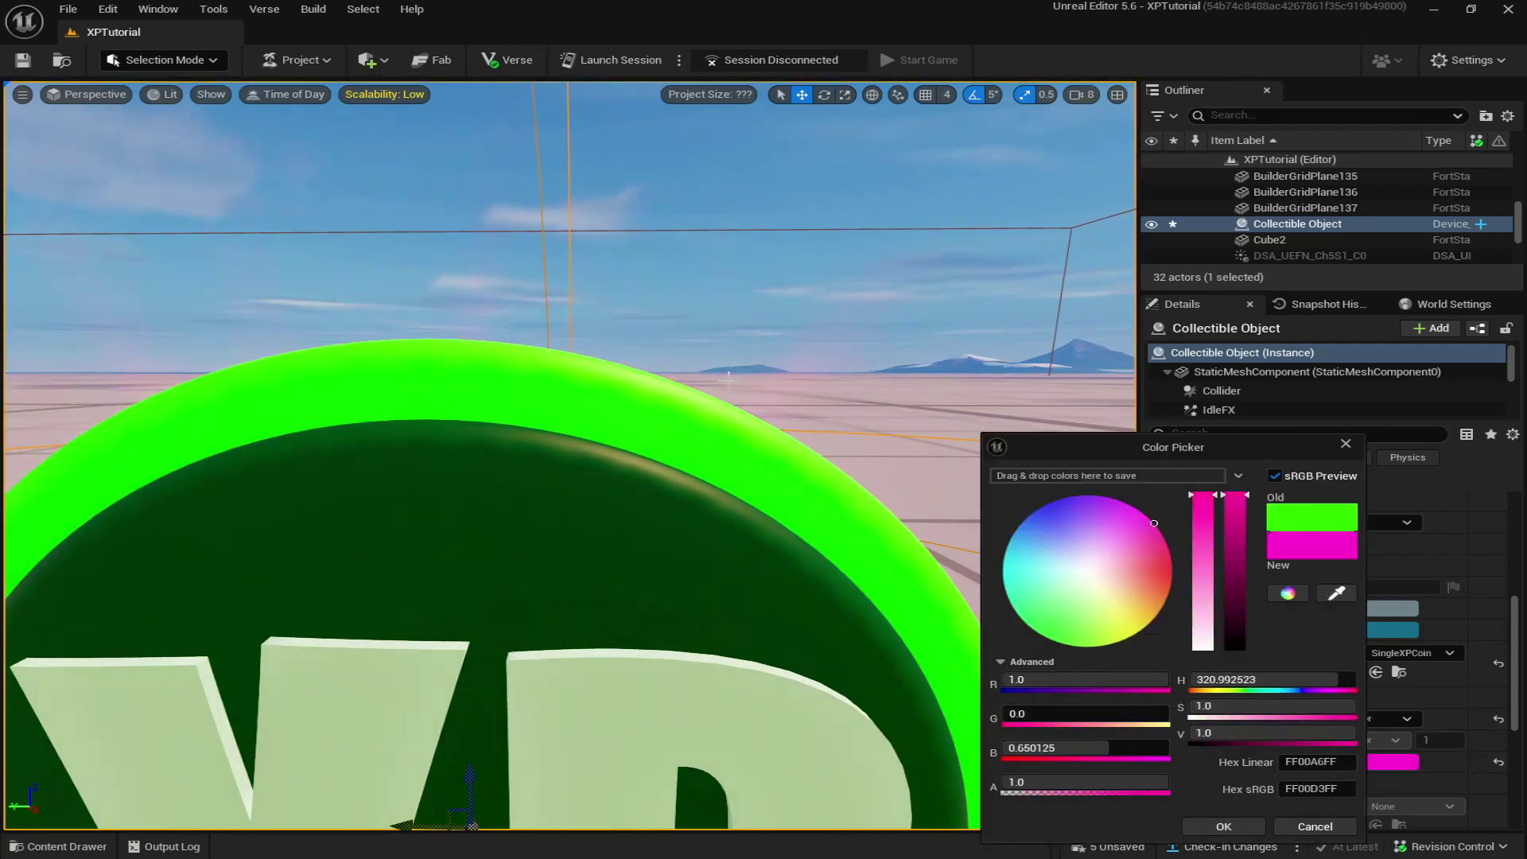
pyautogui.click(1053, 643)
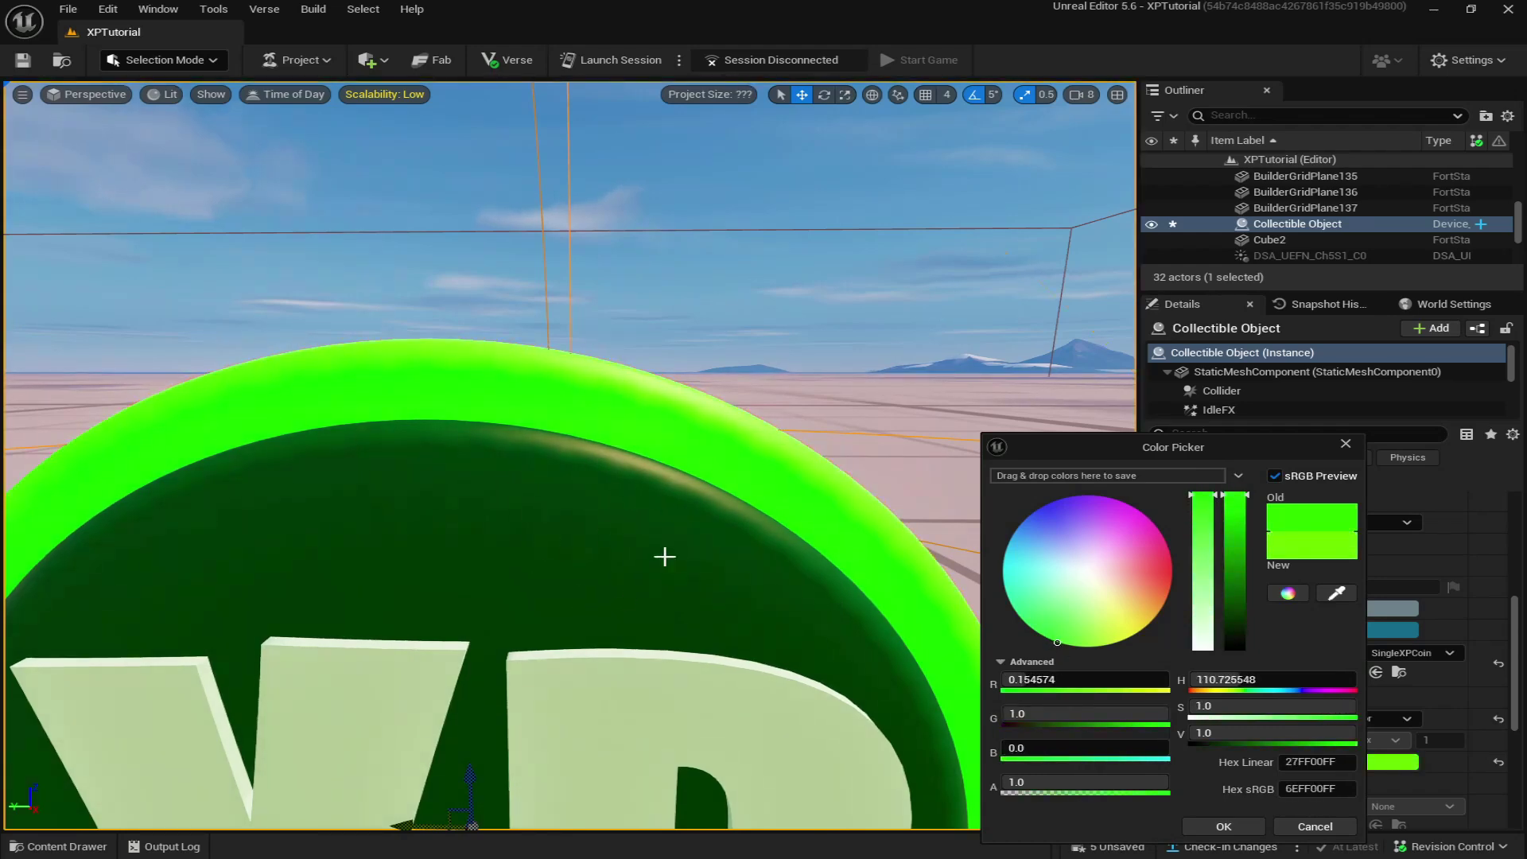
pyautogui.click(1222, 826)
pyautogui.scroll(-3, 892, 664)
pyautogui.scroll(-3, 892, 664)
pyautogui.scroll(4, 893, 665)
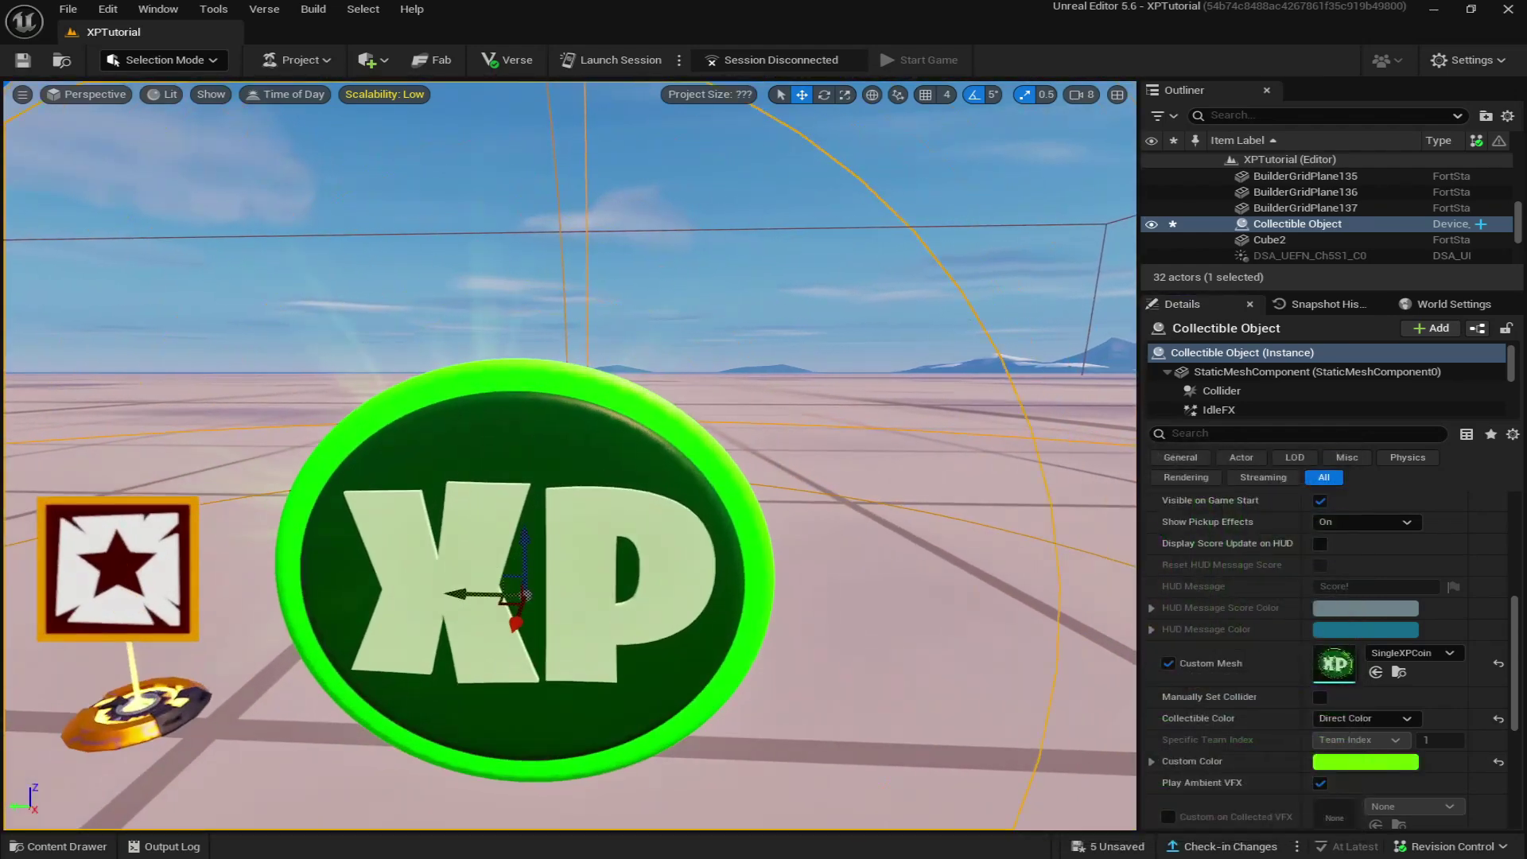
pyautogui.scroll(-3, 893, 664)
pyautogui.scroll(-1, 892, 665)
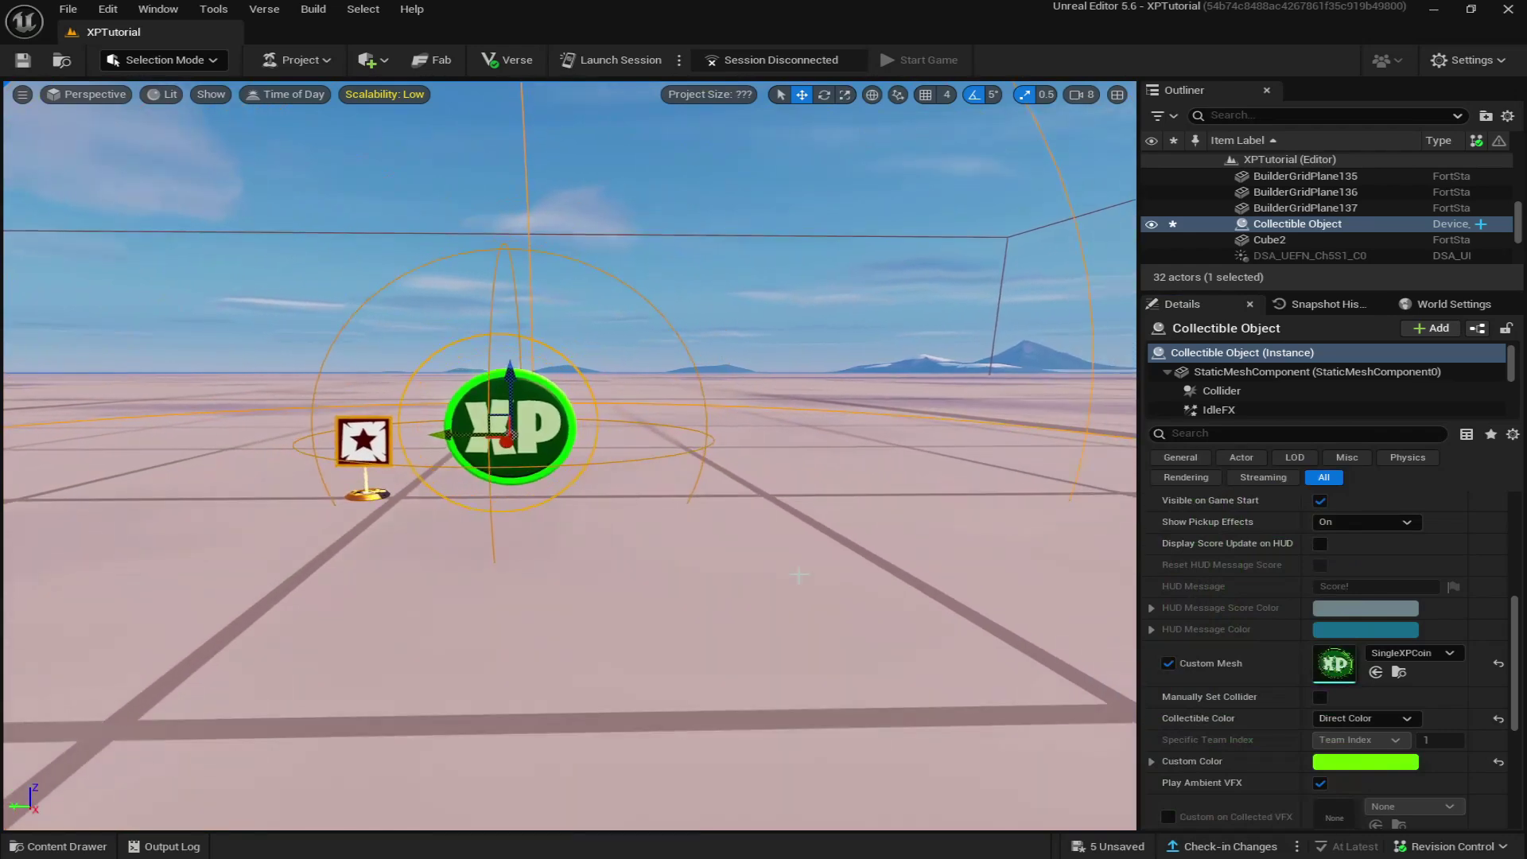
pyautogui.scroll(1, 892, 664)
pyautogui.scroll(2, 774, 582)
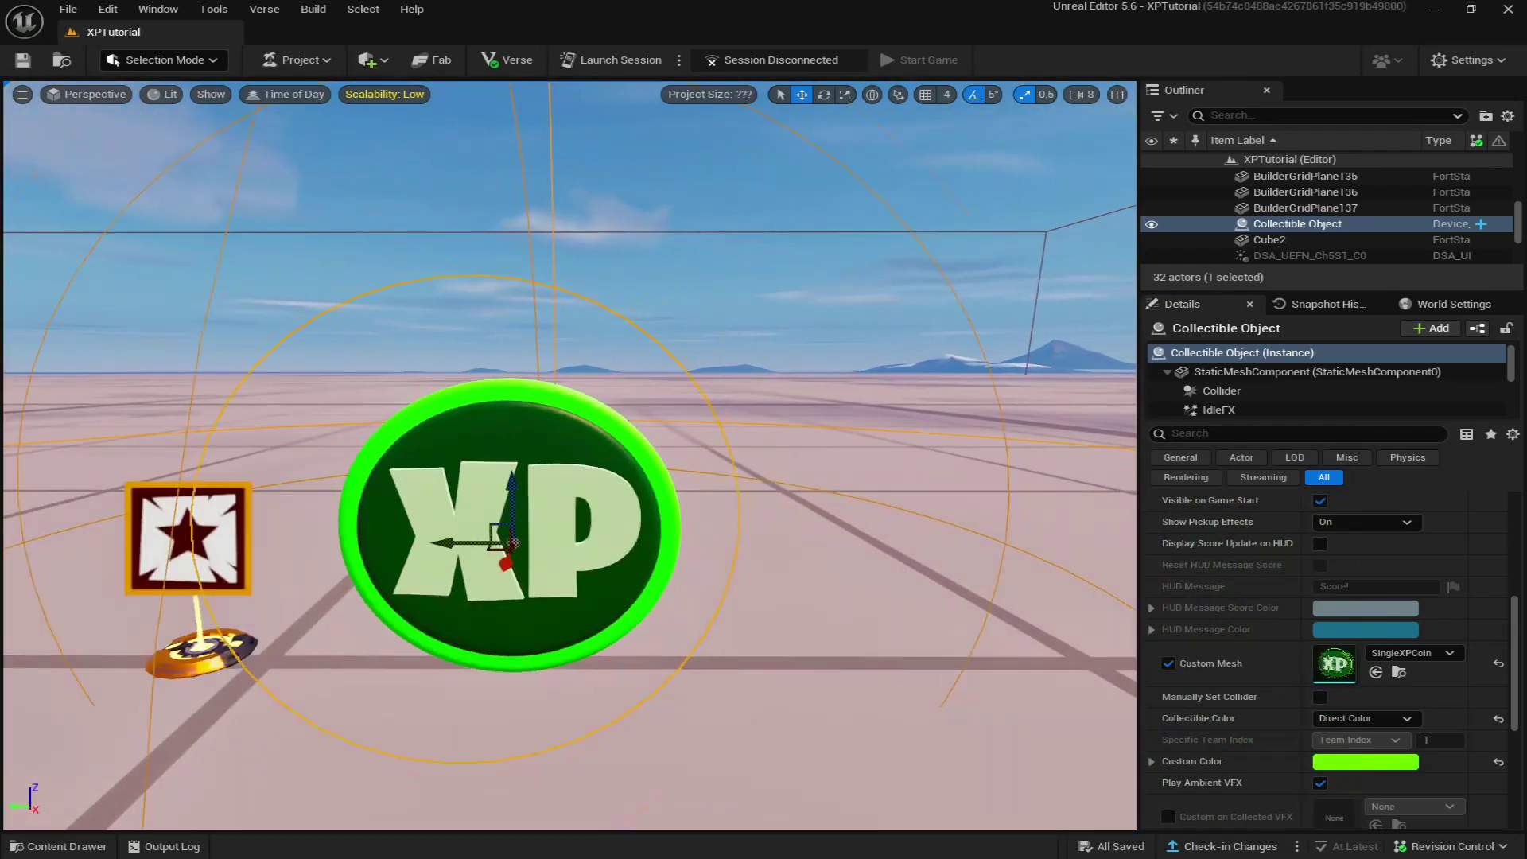
pyautogui.scroll(1, 773, 583)
pyautogui.scroll(-2, 737, 574)
pyautogui.scroll(-1, 532, 451)
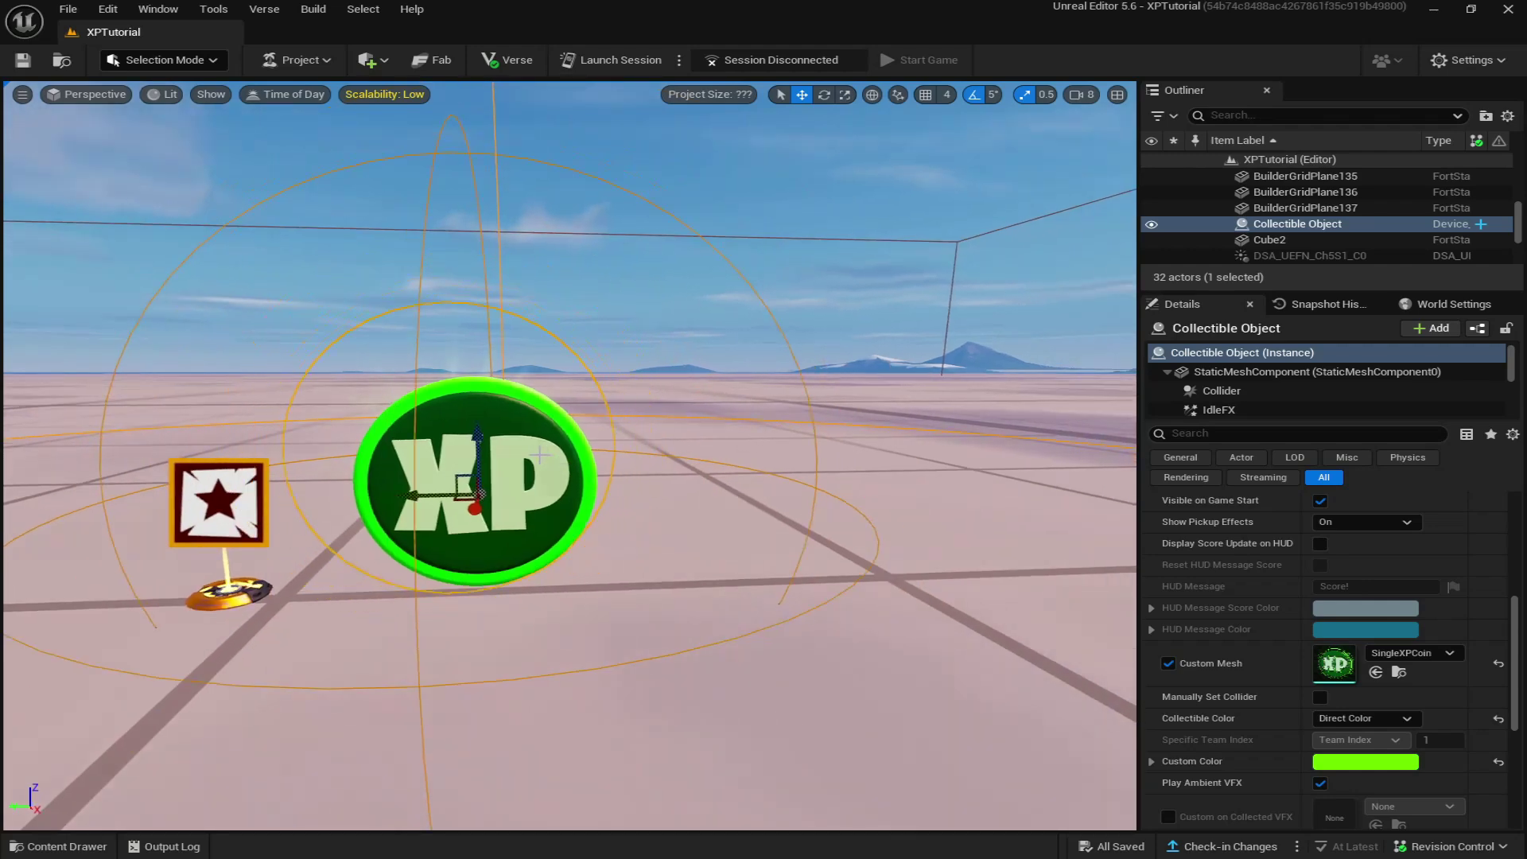
# Raise the coin slightly, save the level, and show the content browser
pyautogui.moveTo(478, 435); pyautogui.dragTo(478, 403)
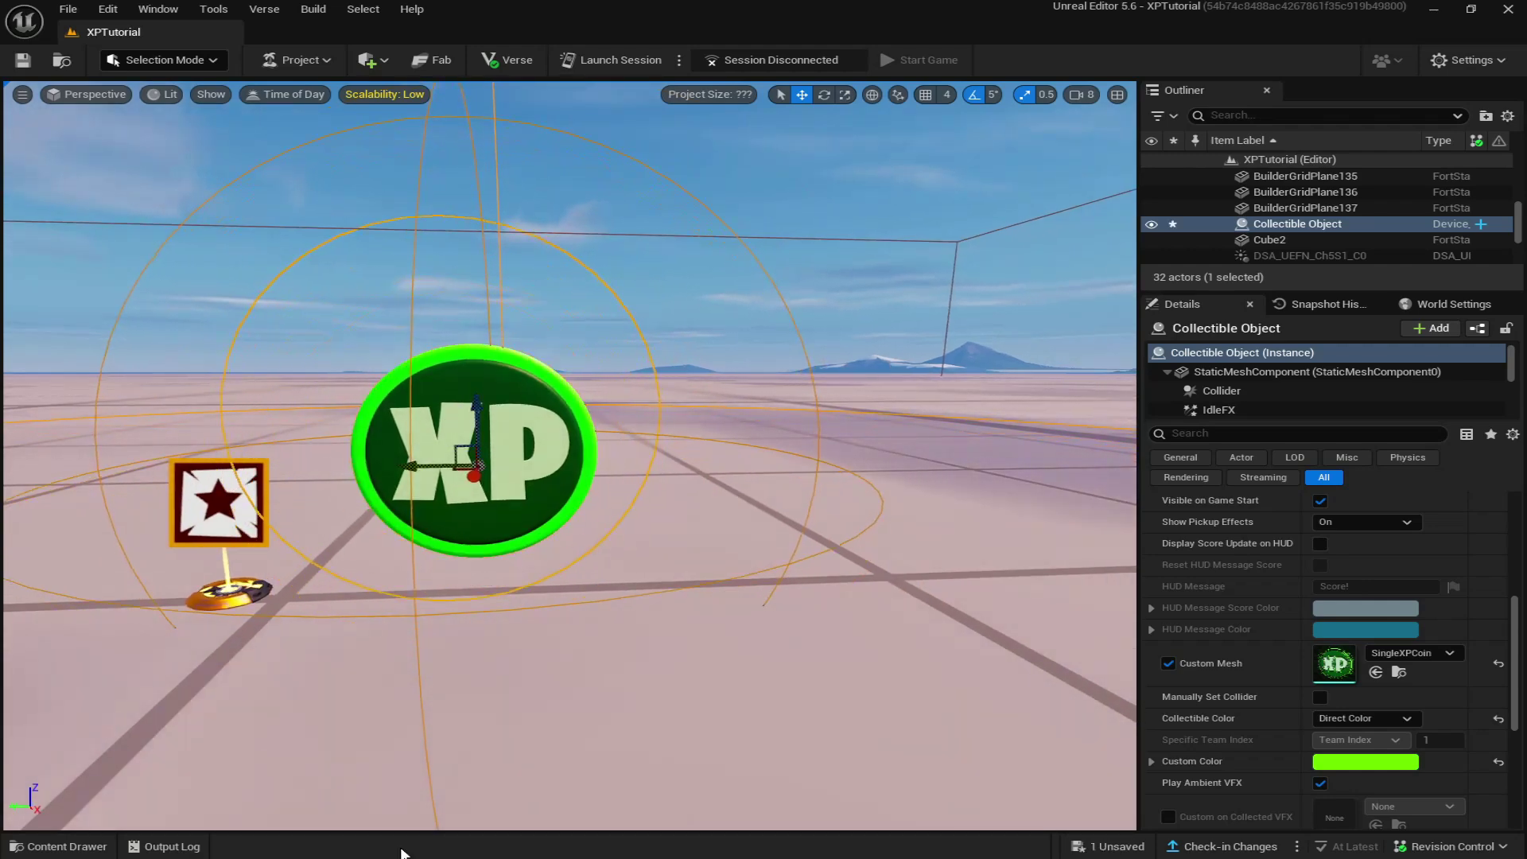
pyautogui.click(1121, 848)
pyautogui.click(903, 617)
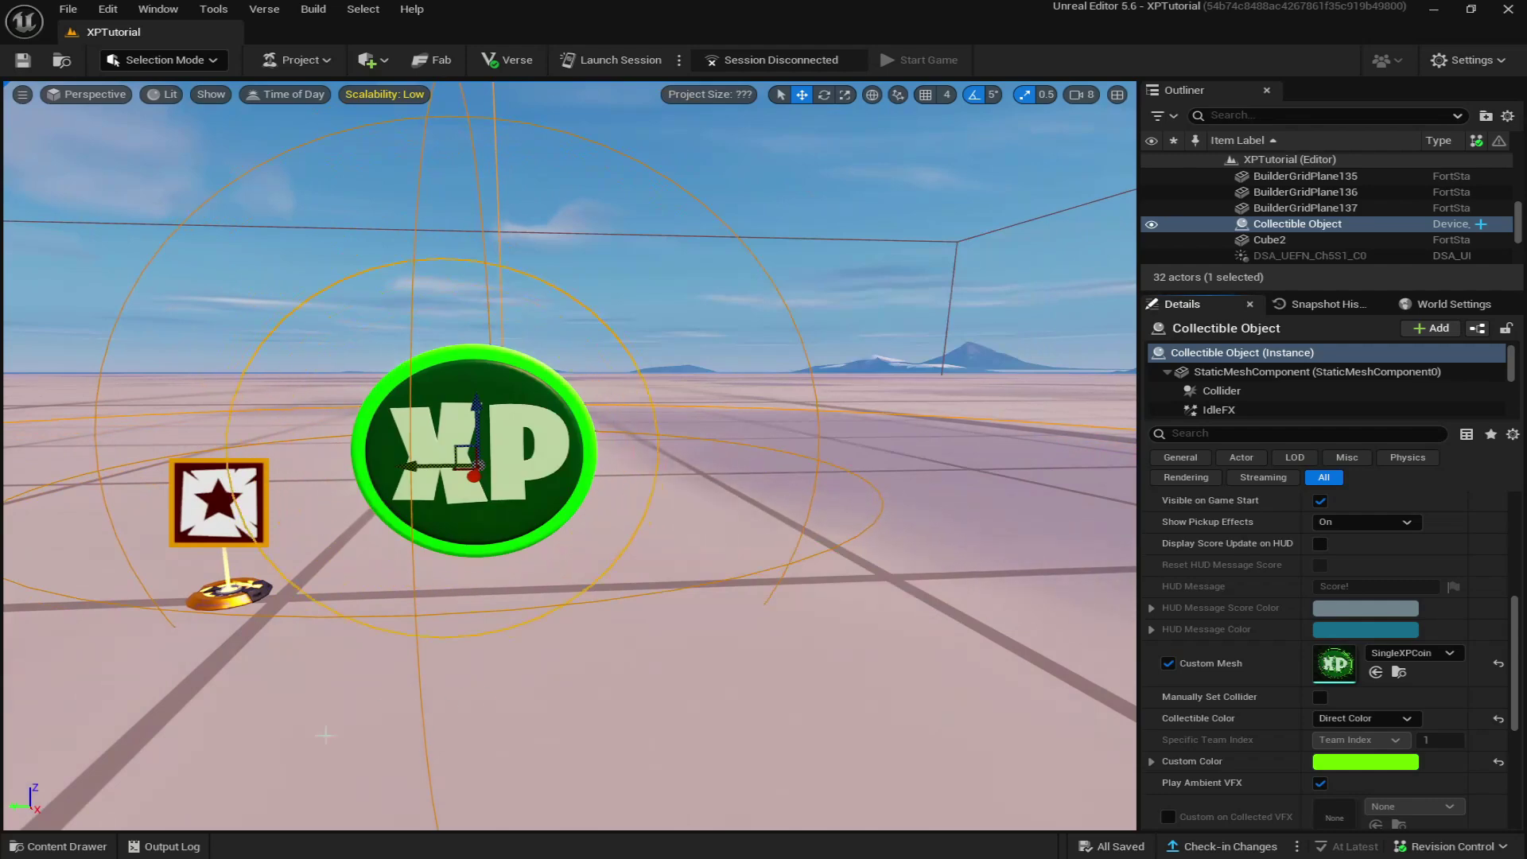
pyautogui.click(65, 847)
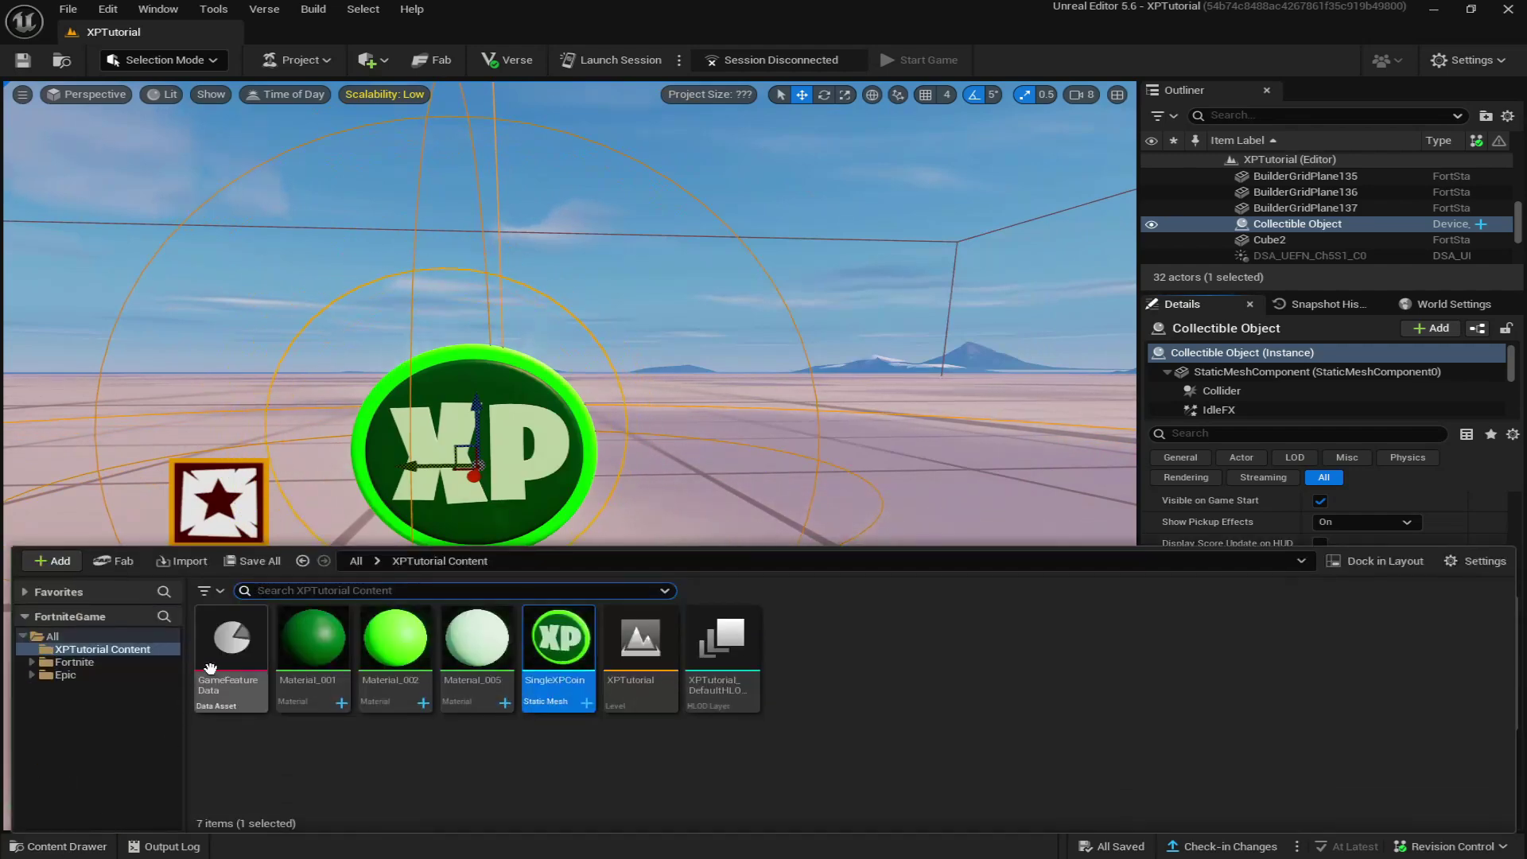
# Create a new Level Sequence asset in XPTutorial Content via Cinematics
pyautogui.rightClick(403, 753)
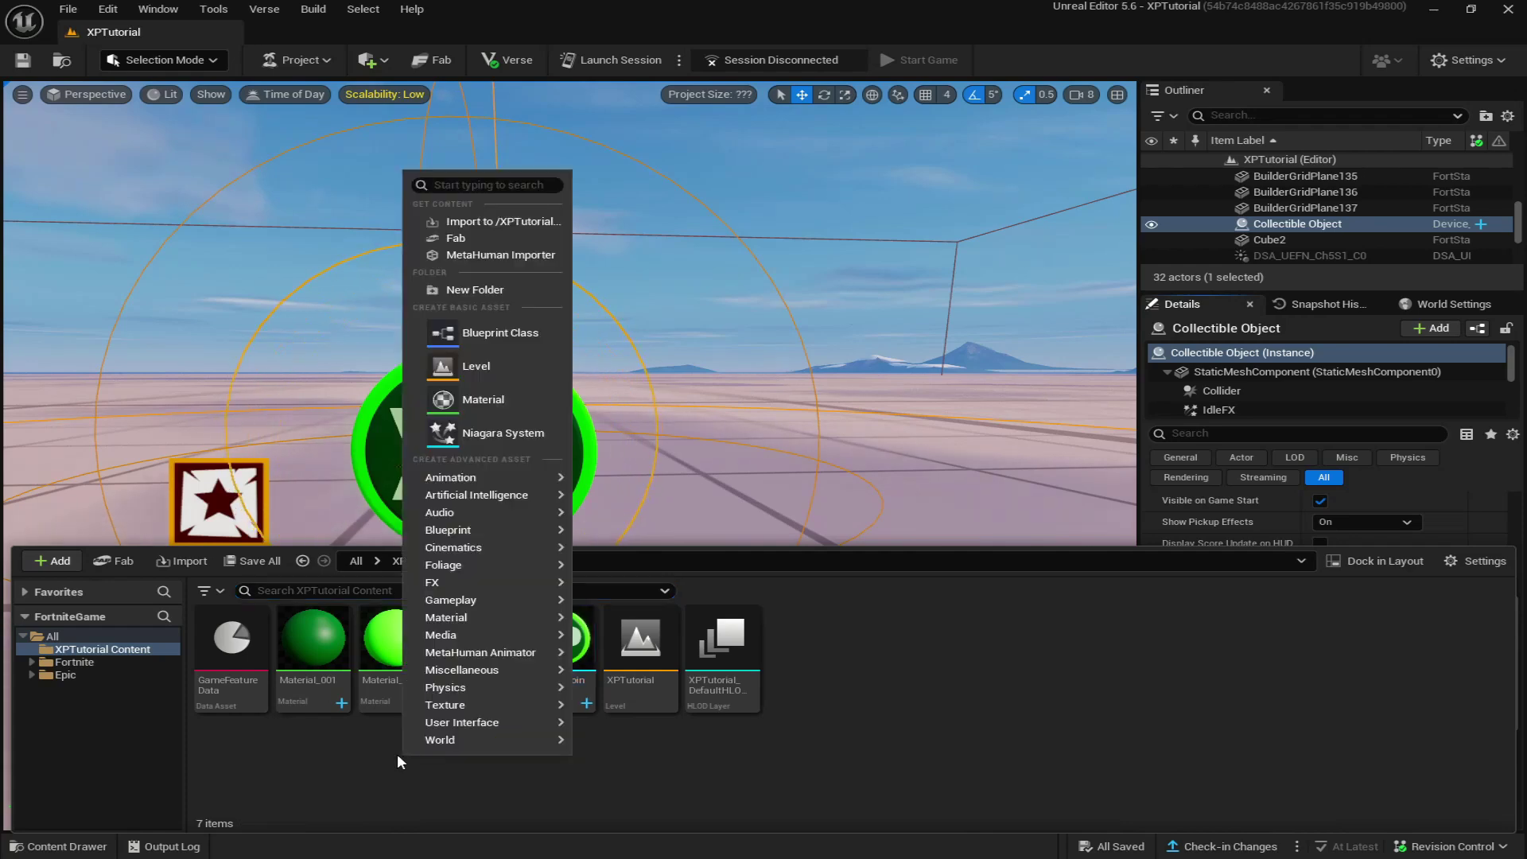
pyautogui.moveTo(454, 548)
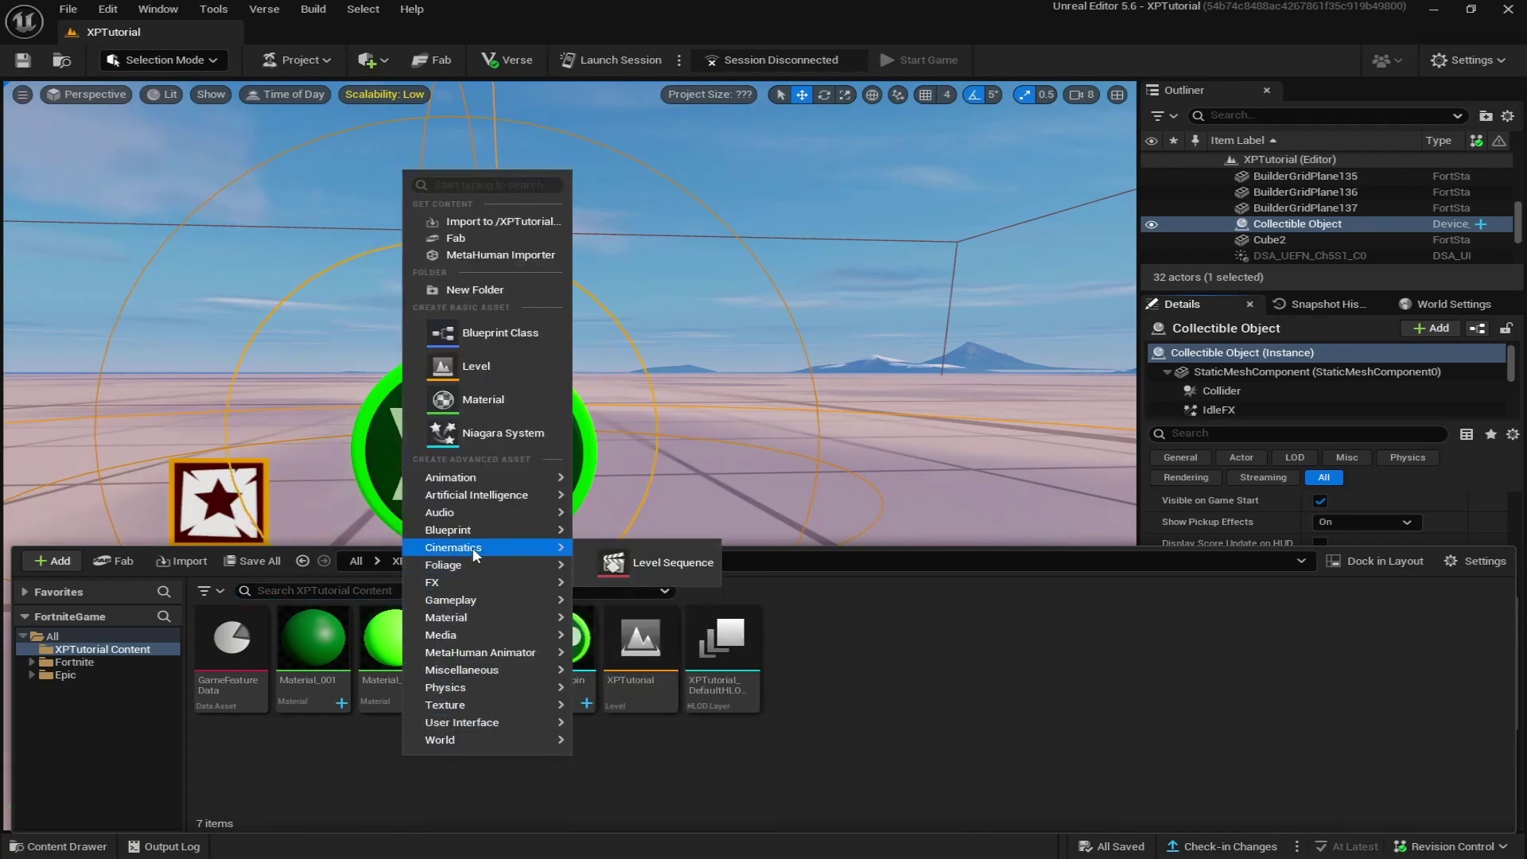
pyautogui.click(633, 563)
pyautogui.write('pandDown')
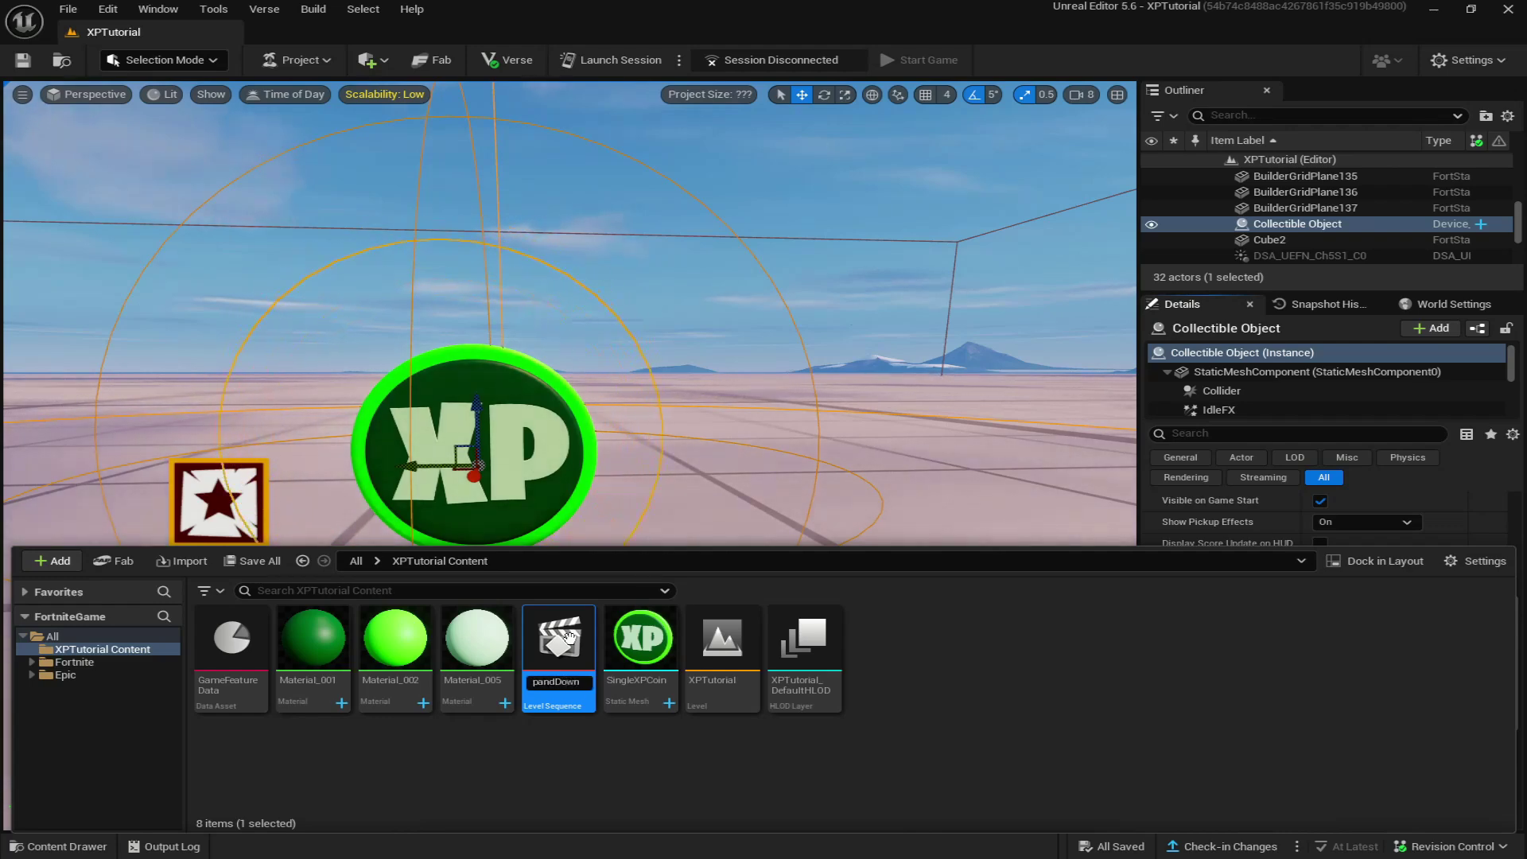
# Commit the sequence name XpCoinUpandDown, hide the content browser and focus the coin
pyautogui.press('Return')
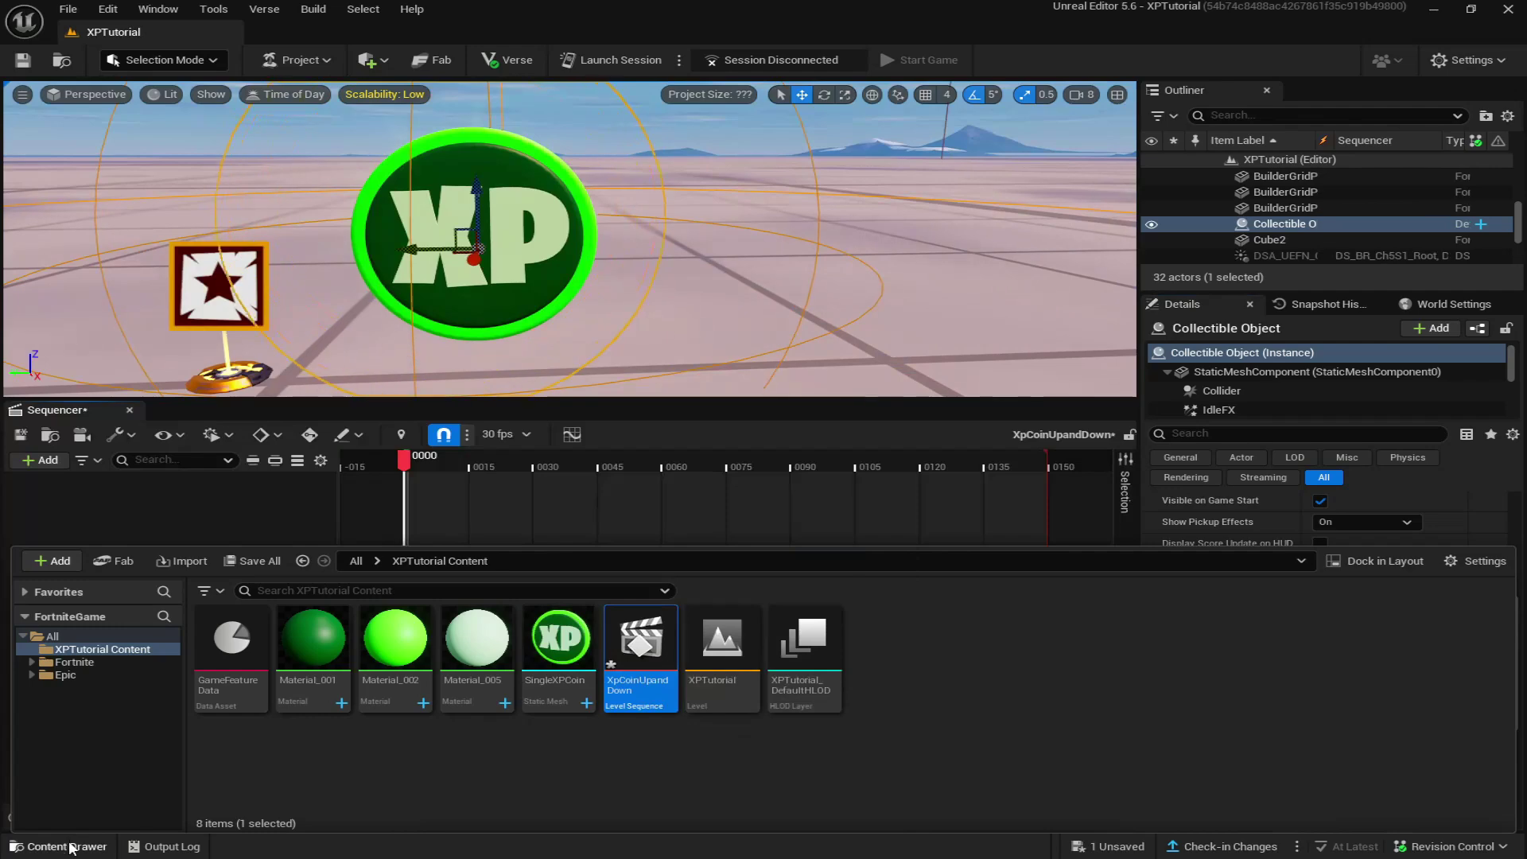
pyautogui.click(70, 848)
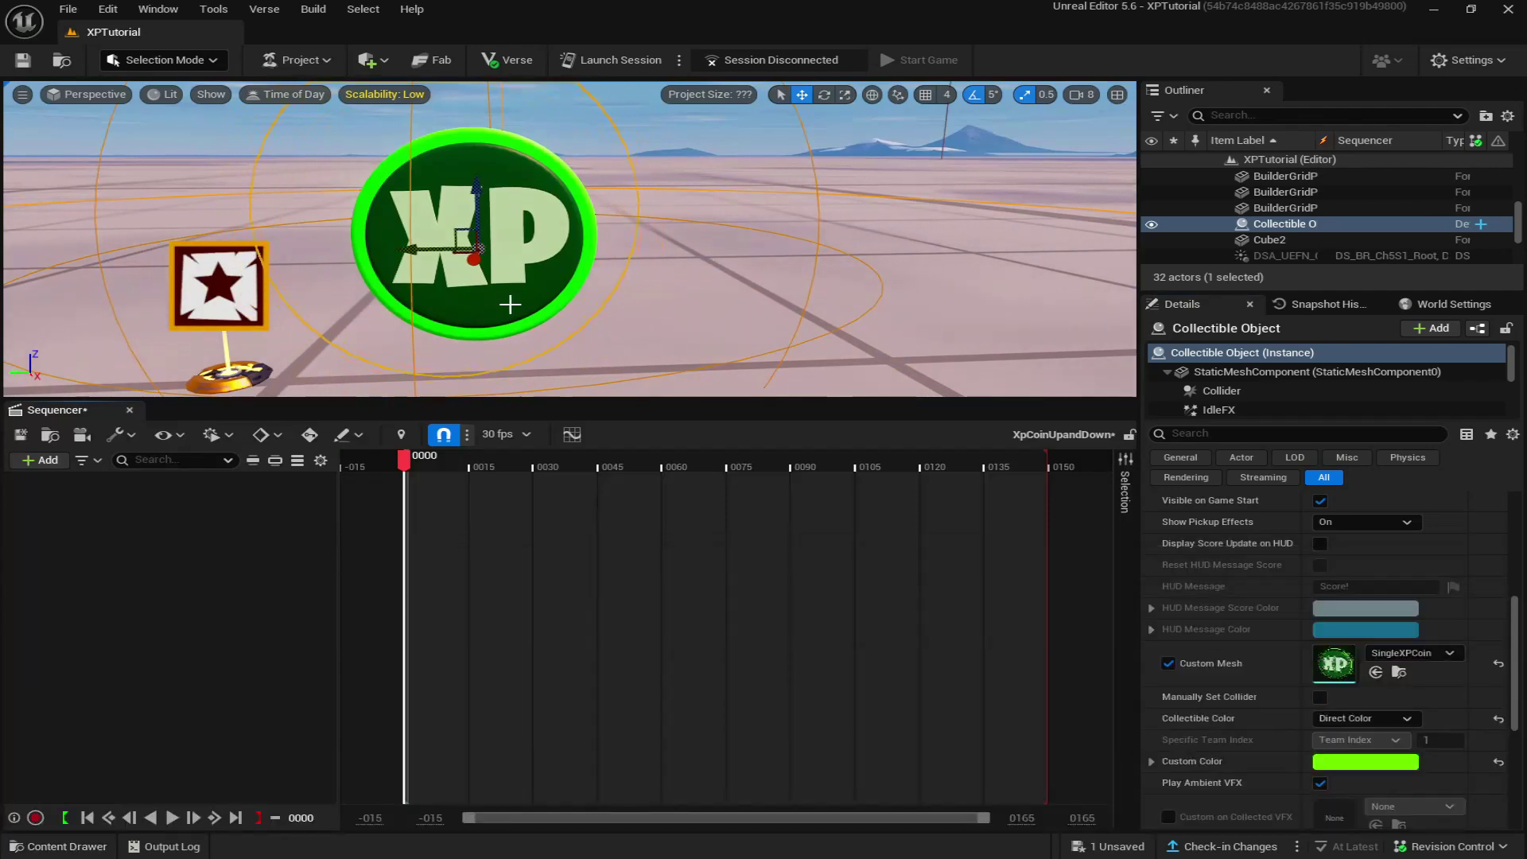
pyautogui.press('f')
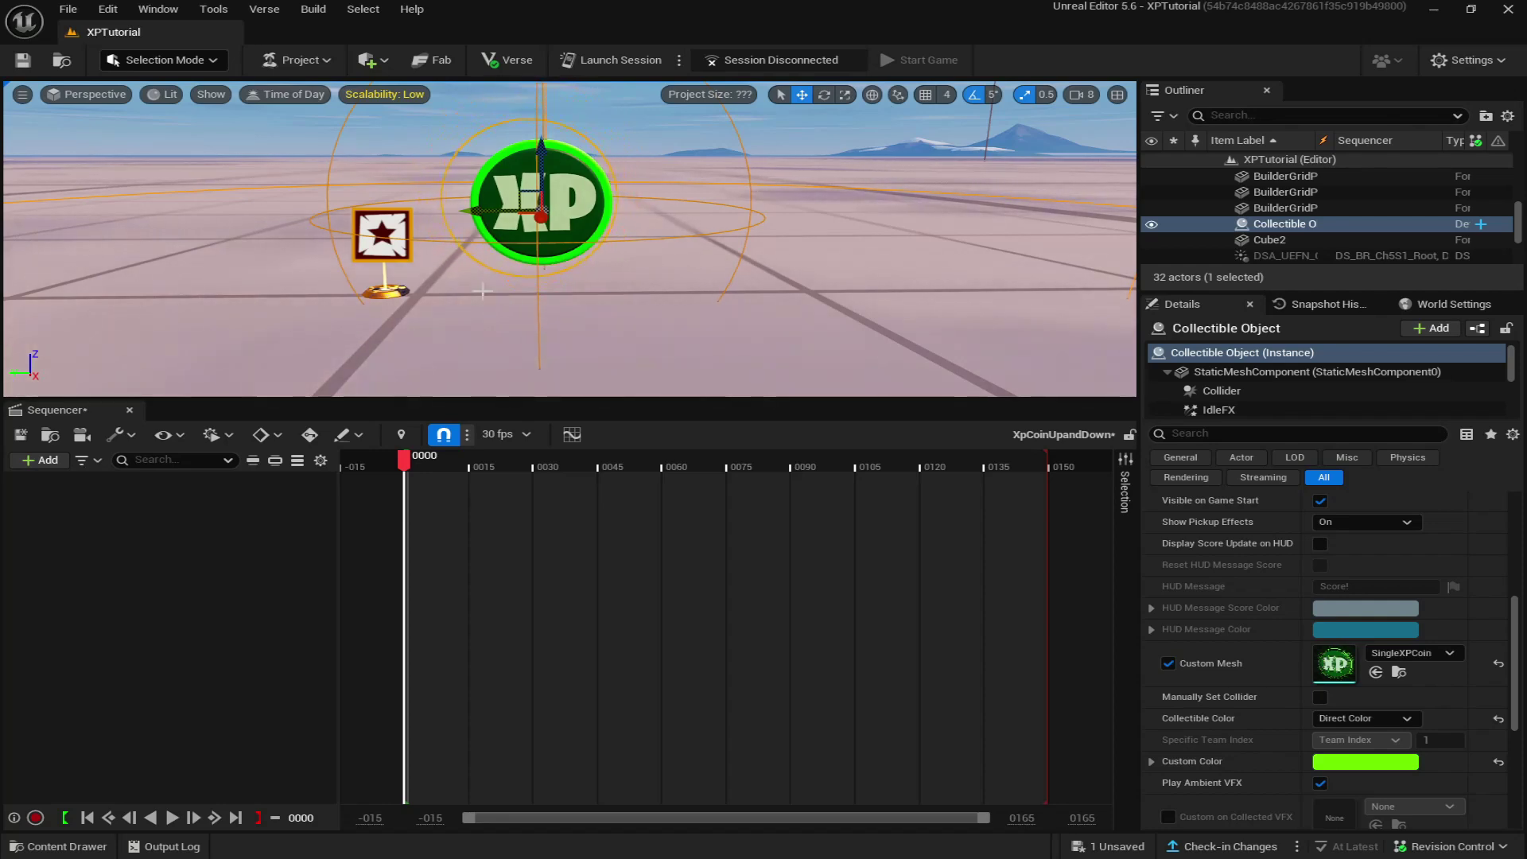
# Add the Collectible Object to the sequence with a Transform track
pyautogui.click(1306, 225)
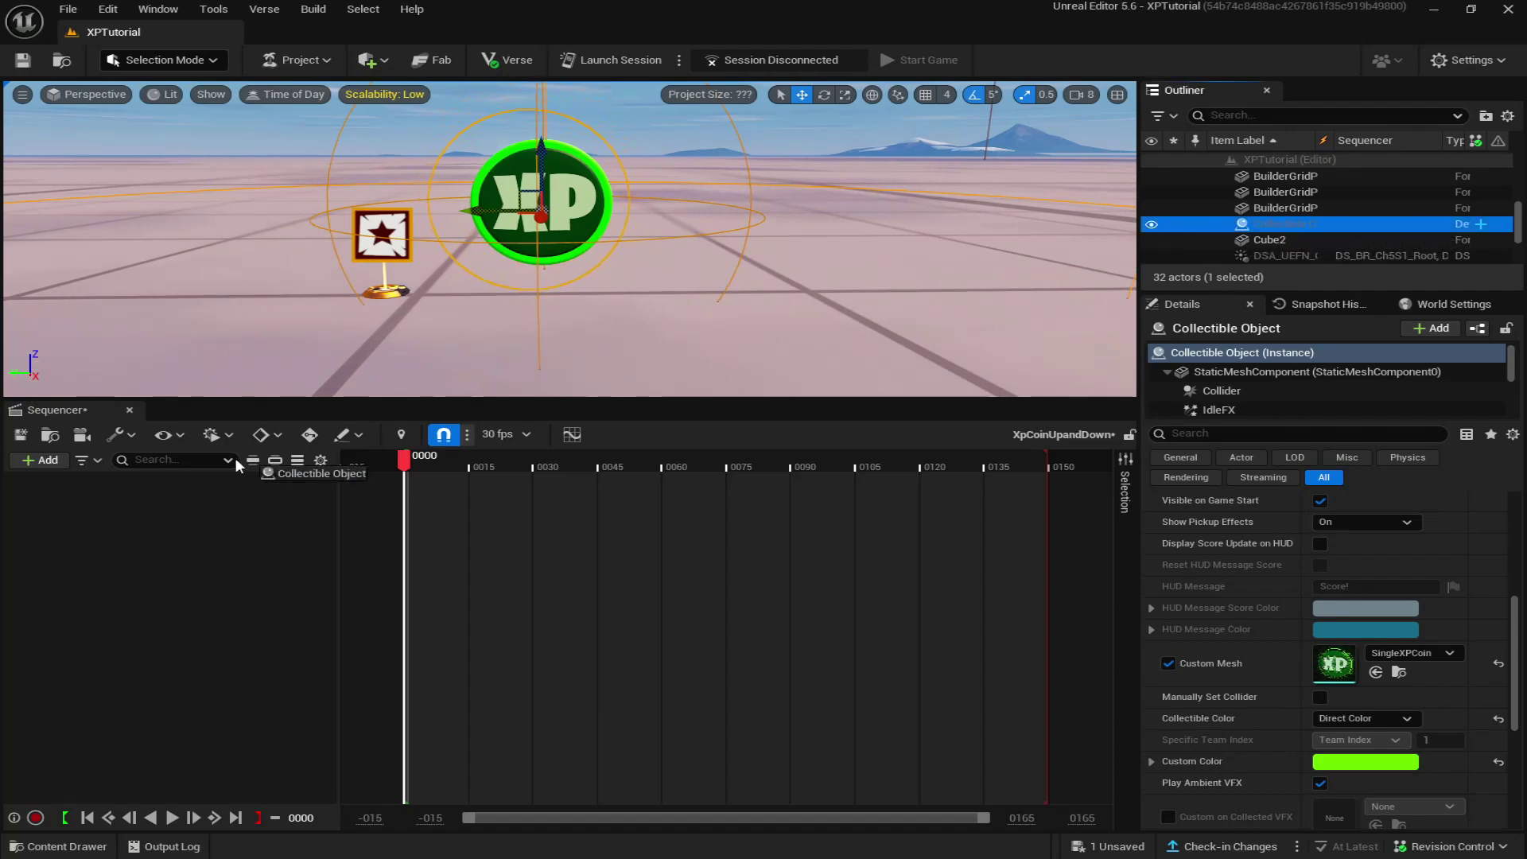
pyautogui.moveTo(206, 483); pyautogui.dragTo(138, 529)
pyautogui.click(249, 482)
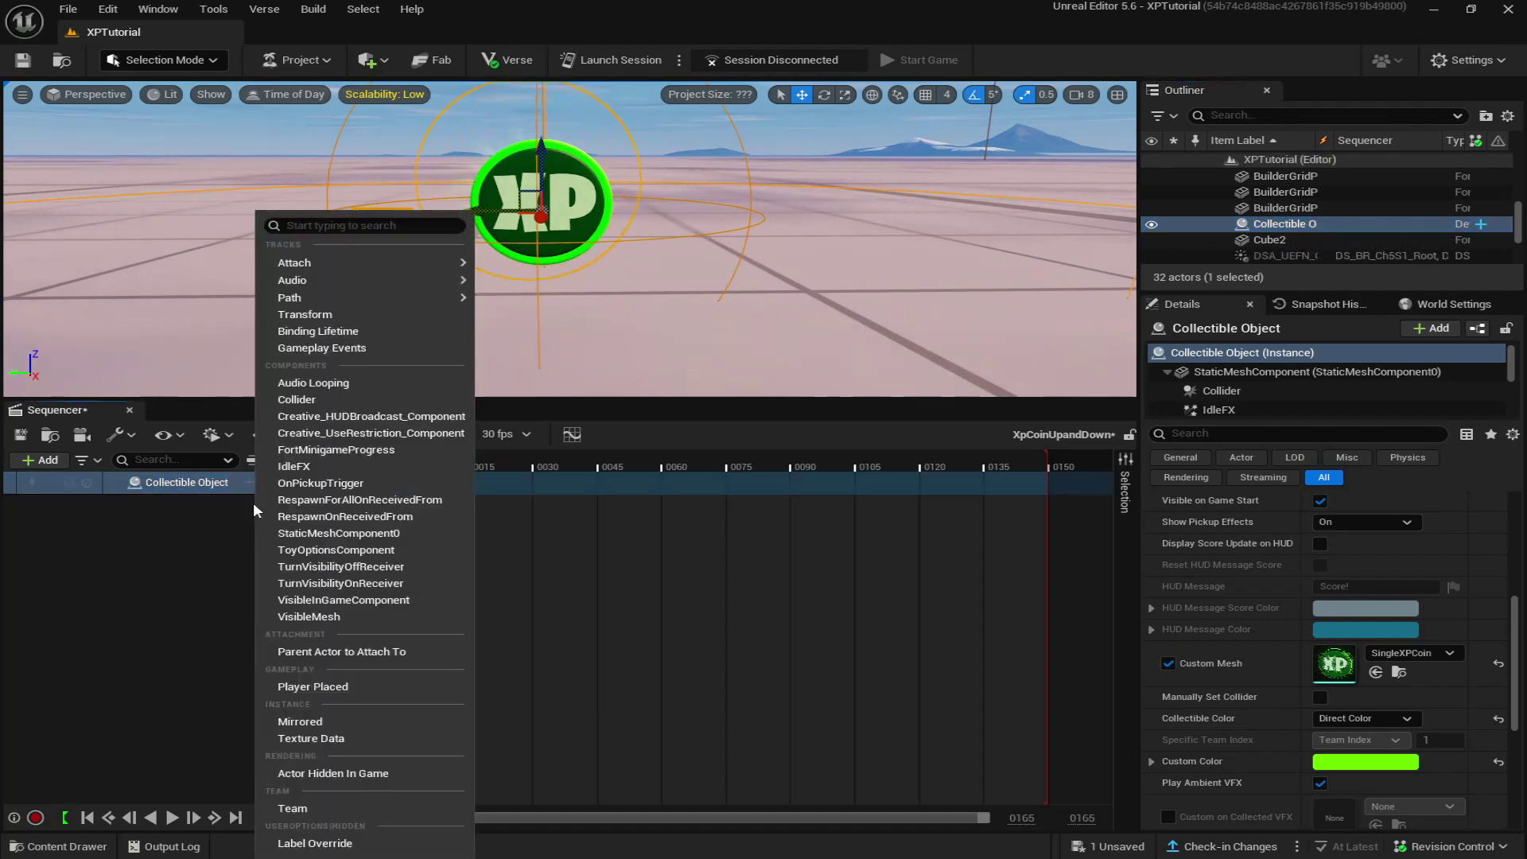
pyautogui.click(298, 315)
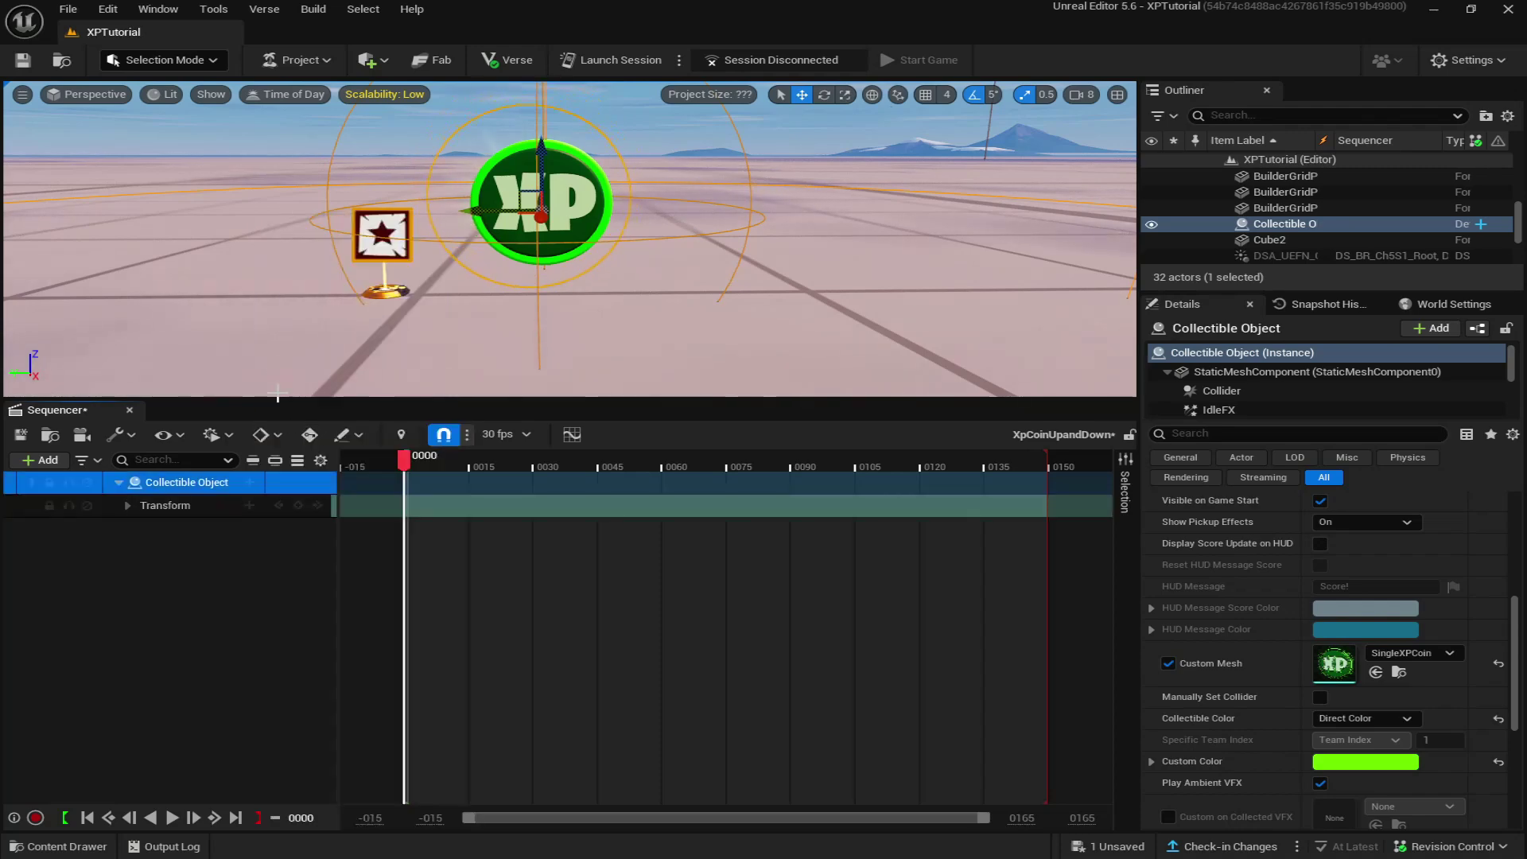
pyautogui.press('f')
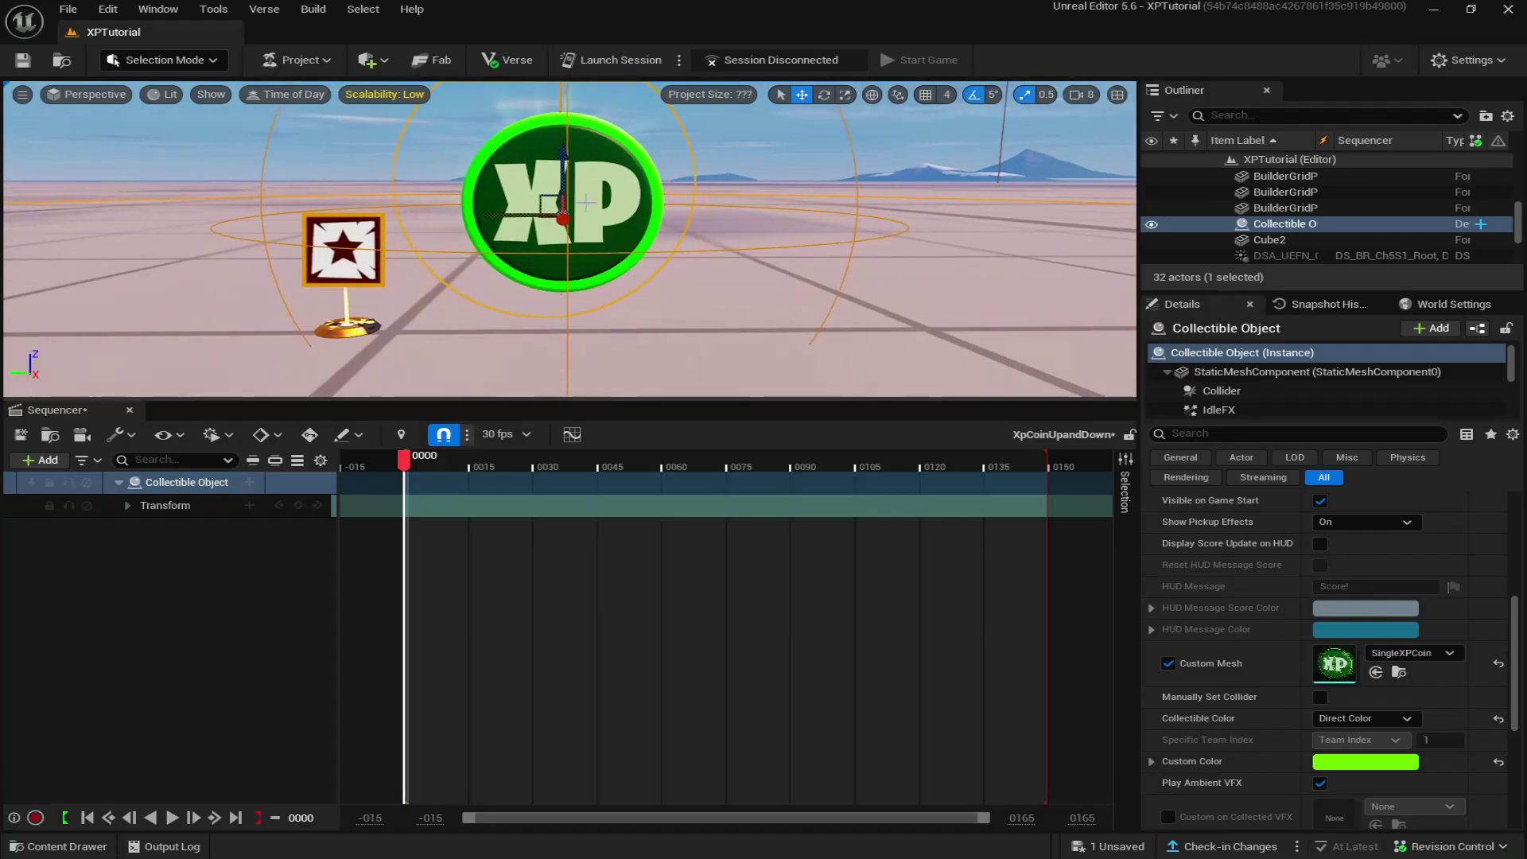
# Key the coin's low position at frame 0 and its raised position at frame 30
pyautogui.moveTo(569, 156); pyautogui.dragTo(573, 211)
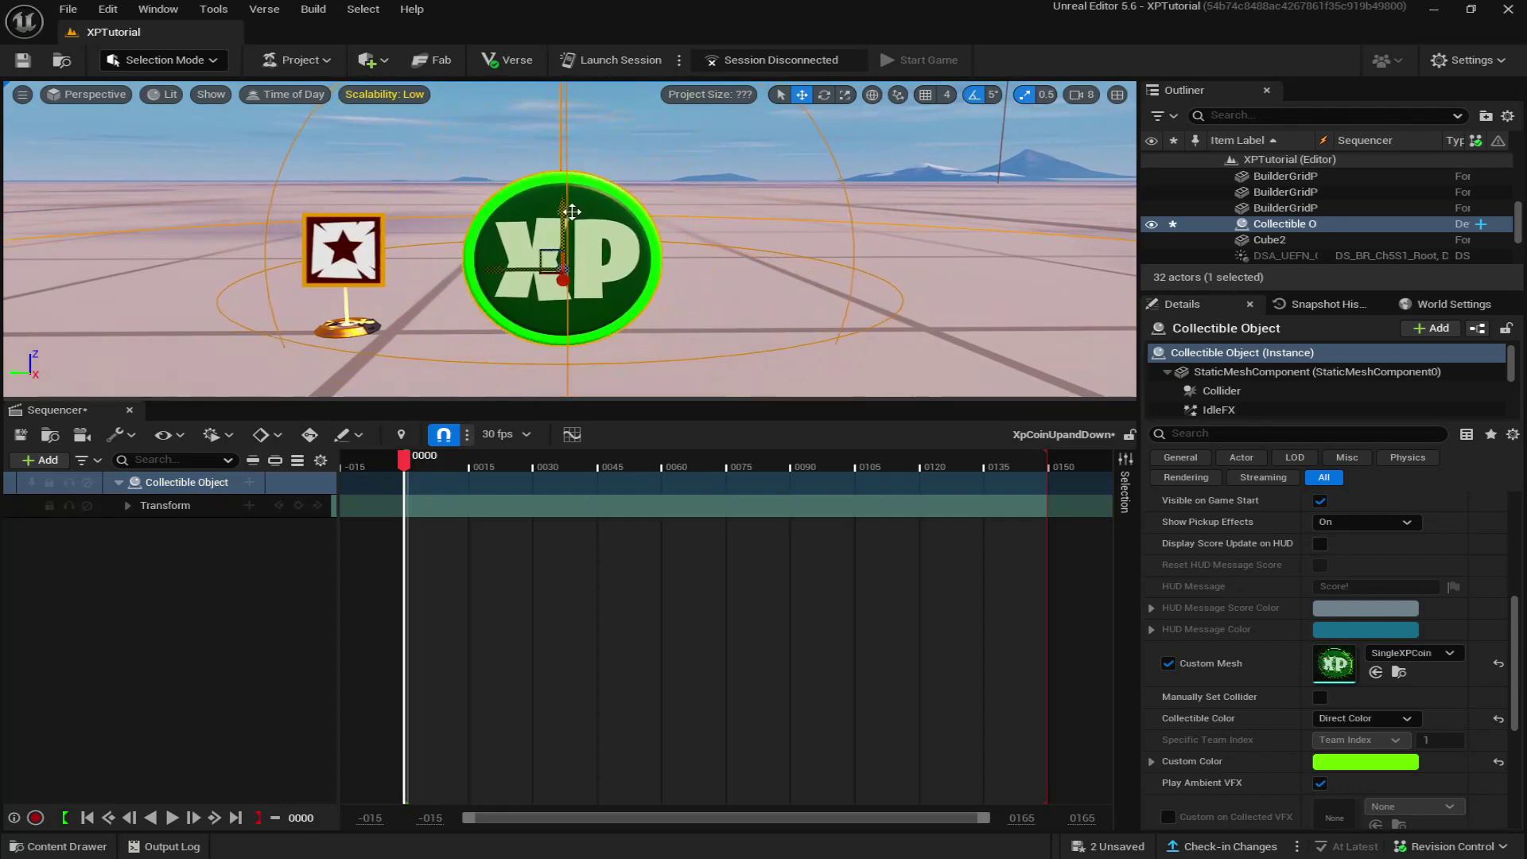
pyautogui.click(302, 505)
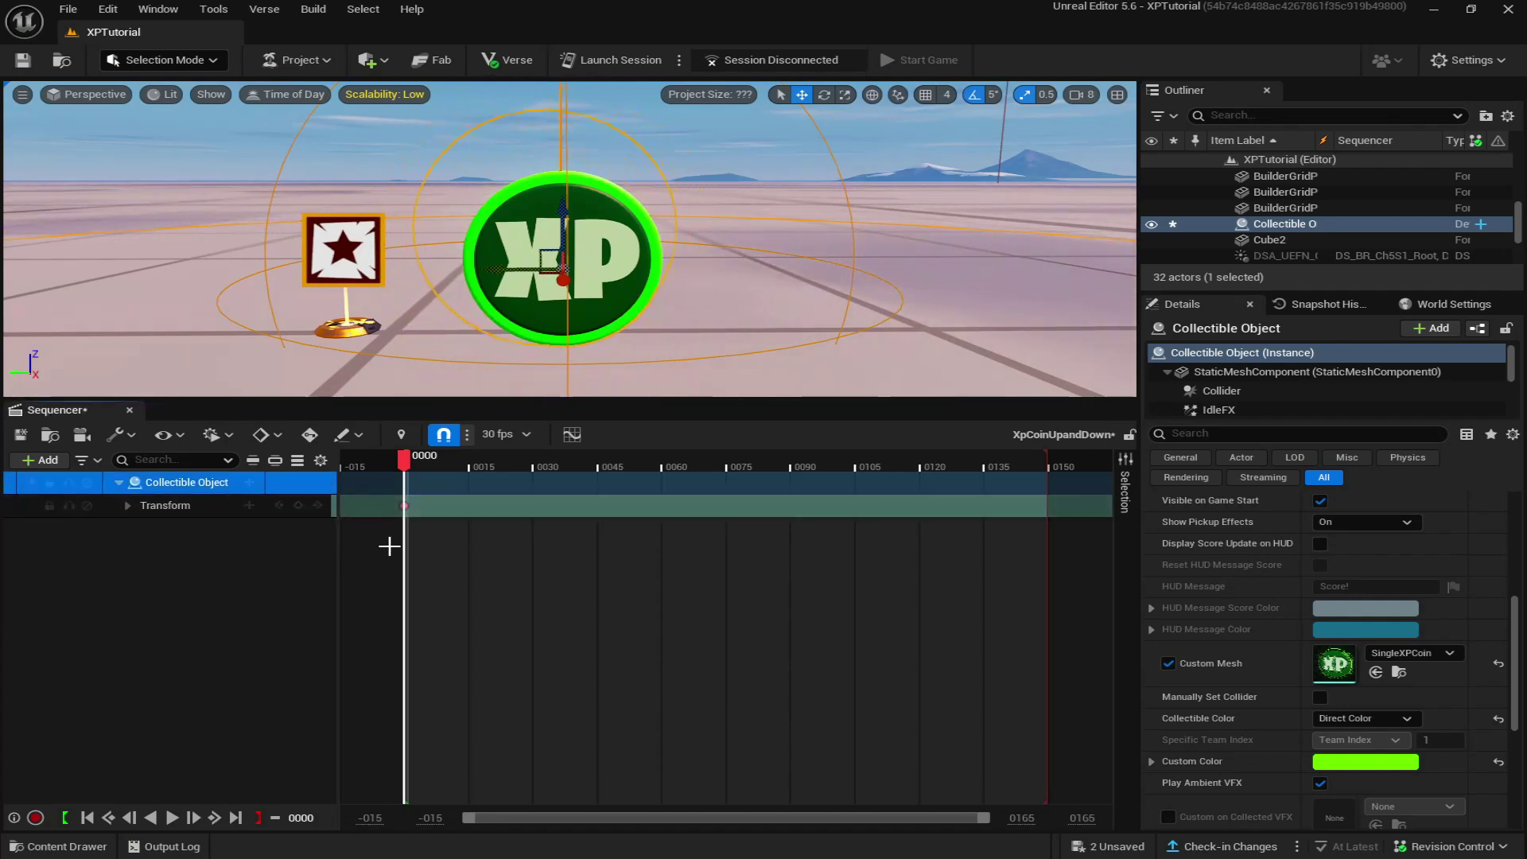
pyautogui.moveTo(404, 459); pyautogui.dragTo(538, 456)
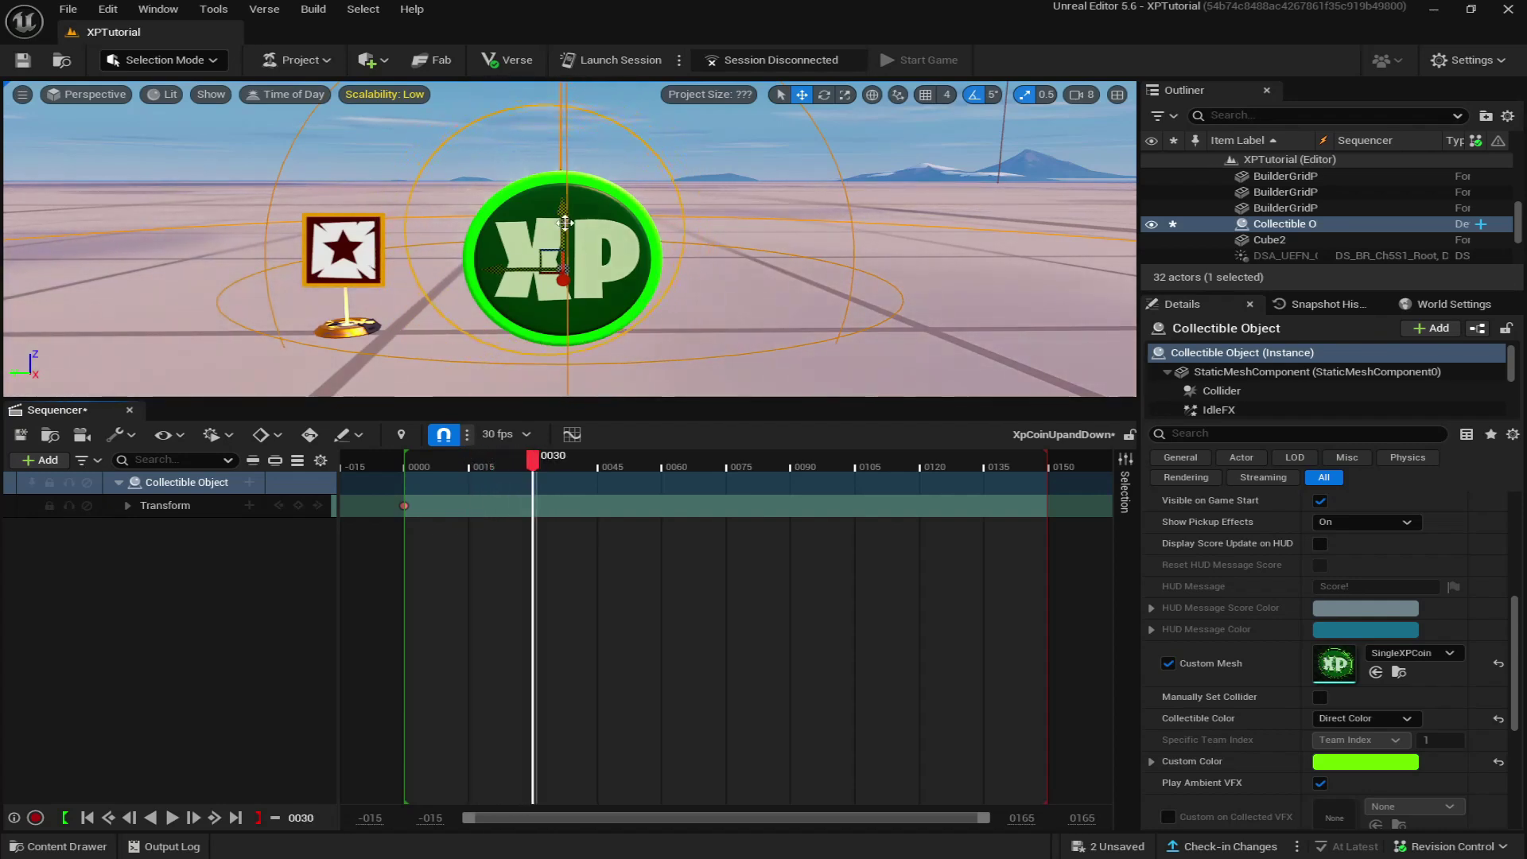
pyautogui.moveTo(563, 222); pyautogui.dragTo(558, 164)
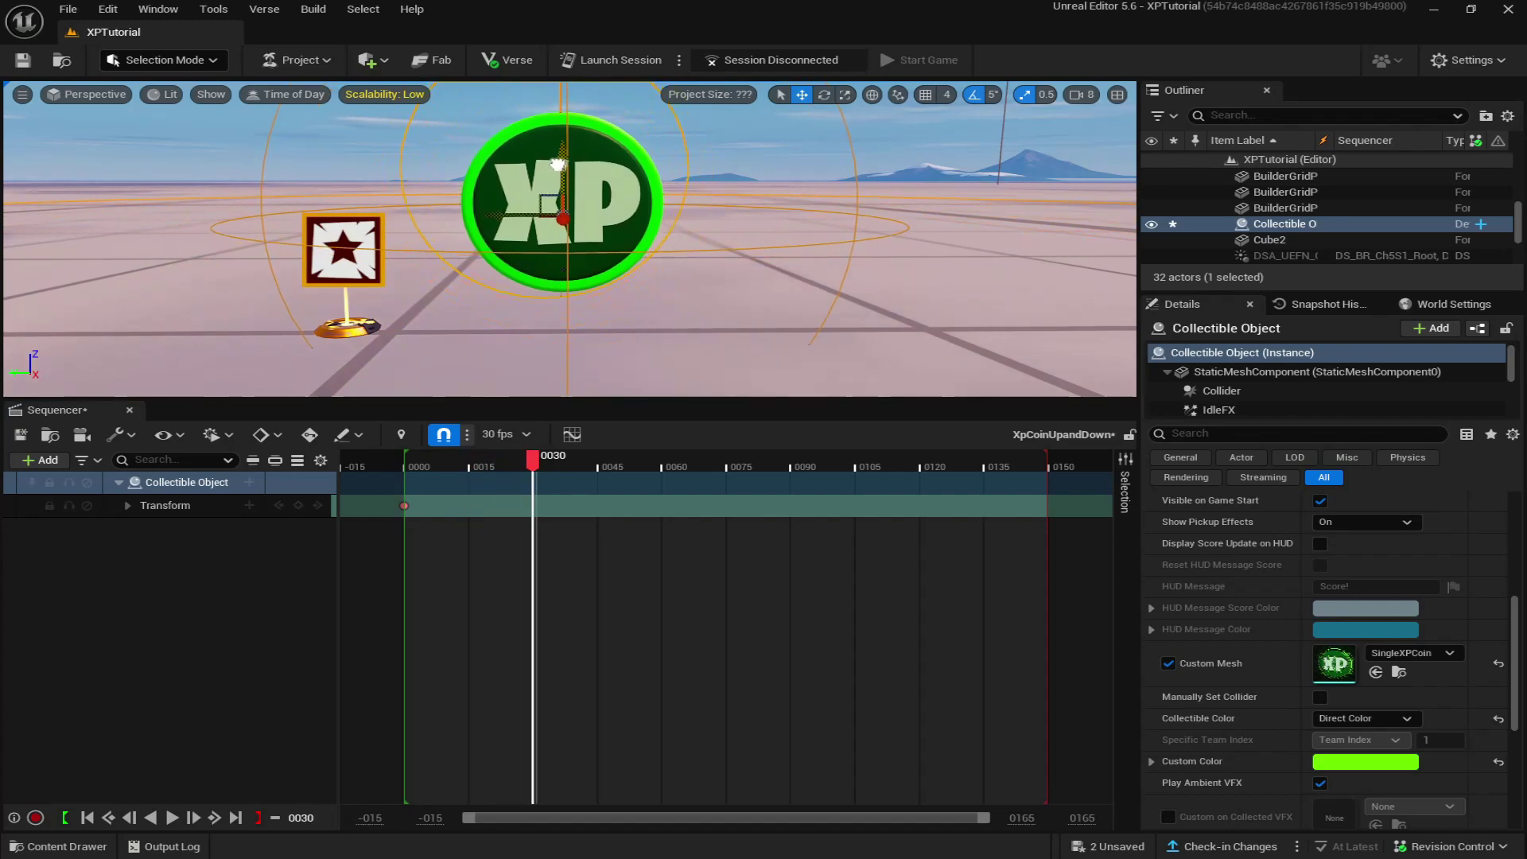
pyautogui.click(300, 507)
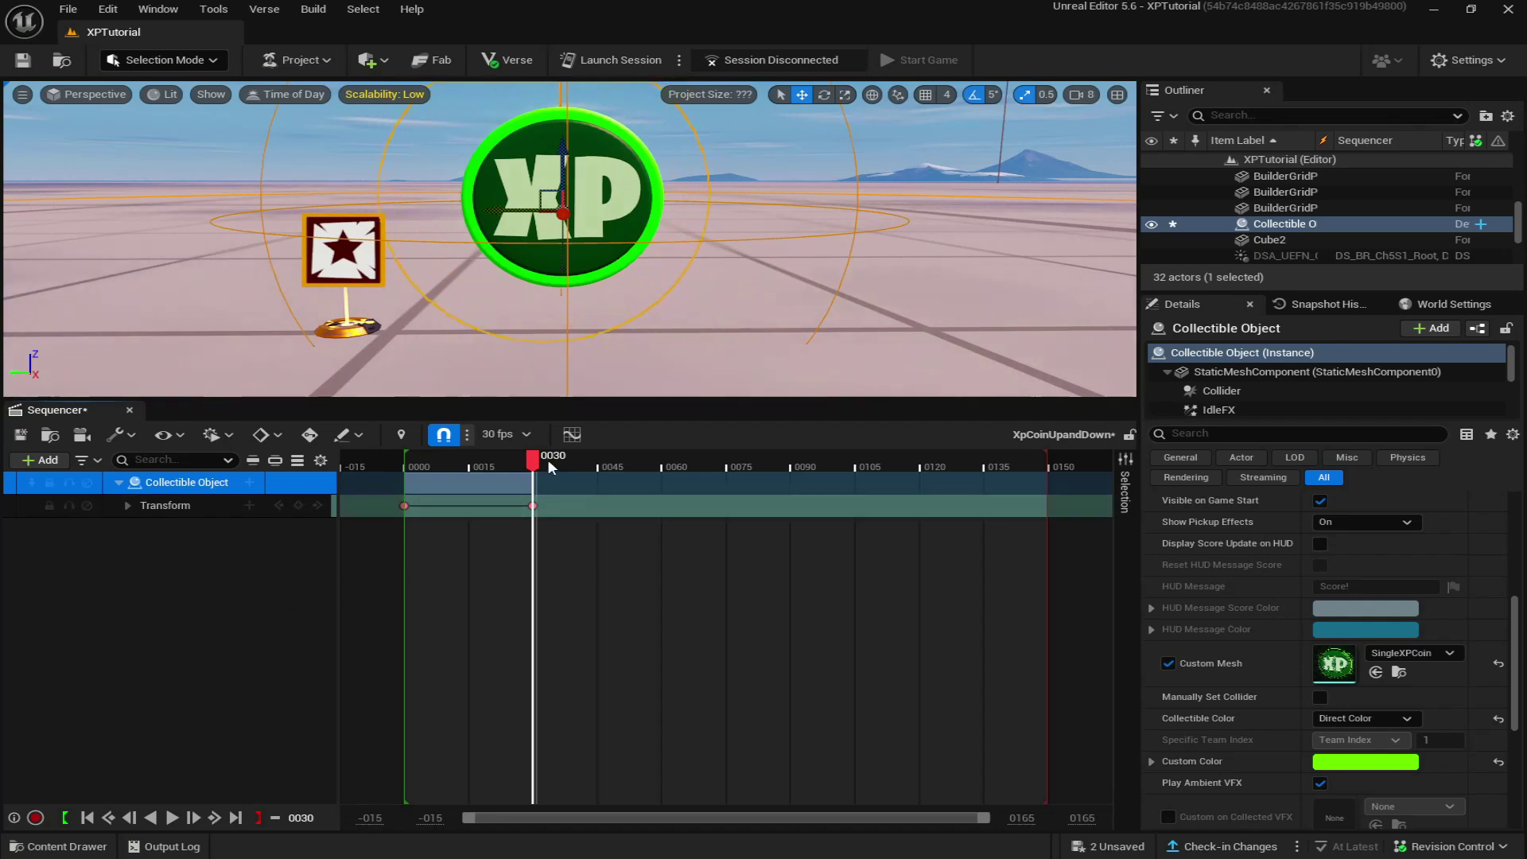
# Key the coin lowered again at frame 60 and end the sequence at 60
pyautogui.moveTo(534, 462); pyautogui.dragTo(665, 464)
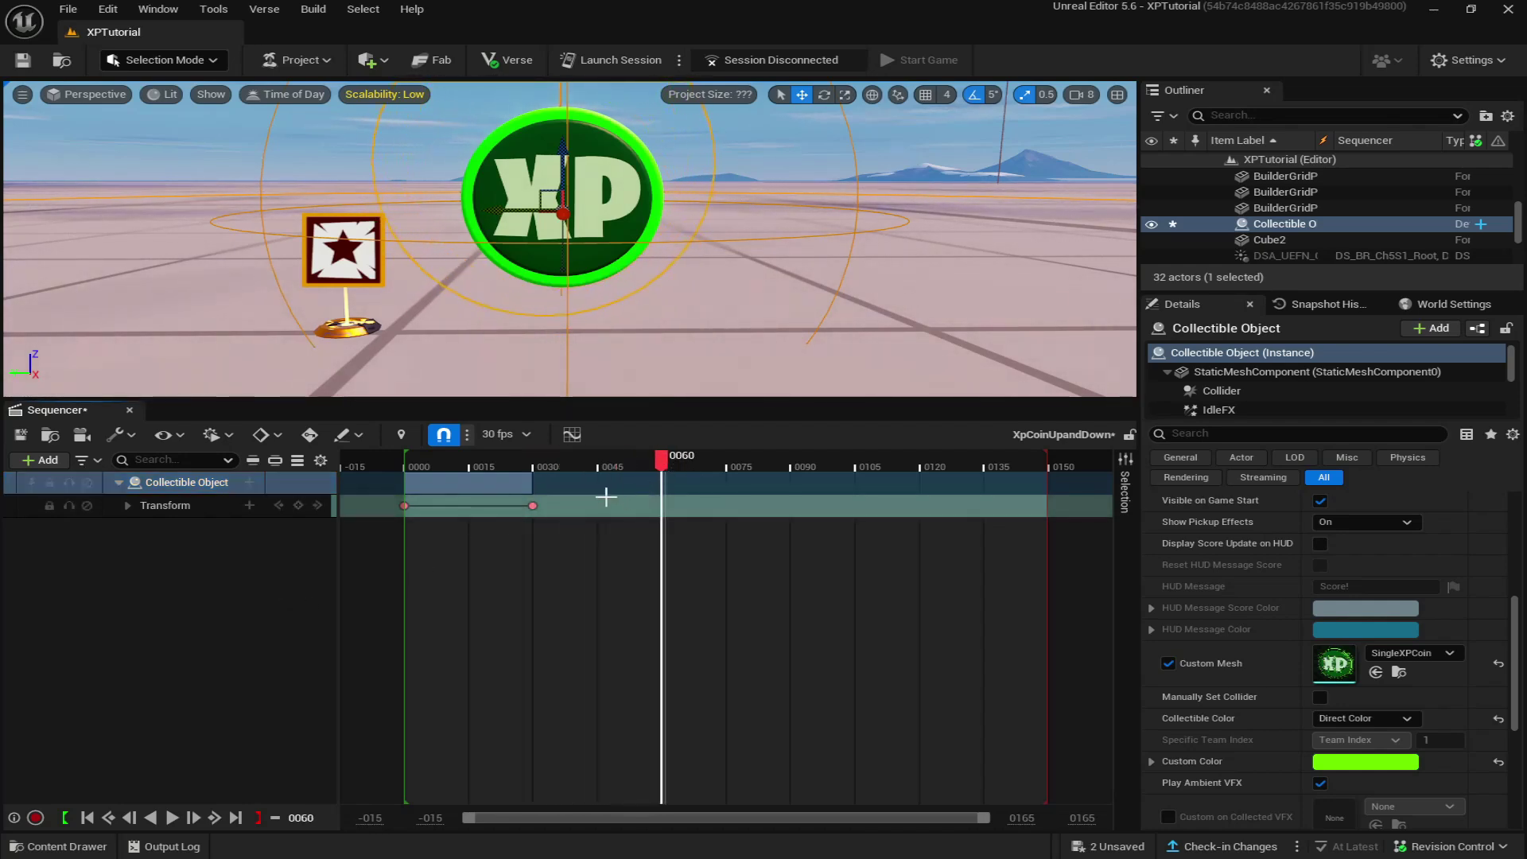
pyautogui.moveTo(566, 155)
pyautogui.mouseDown()
pyautogui.moveTo(601, 235)
pyautogui.moveTo(584, 201)
pyautogui.mouseUp()
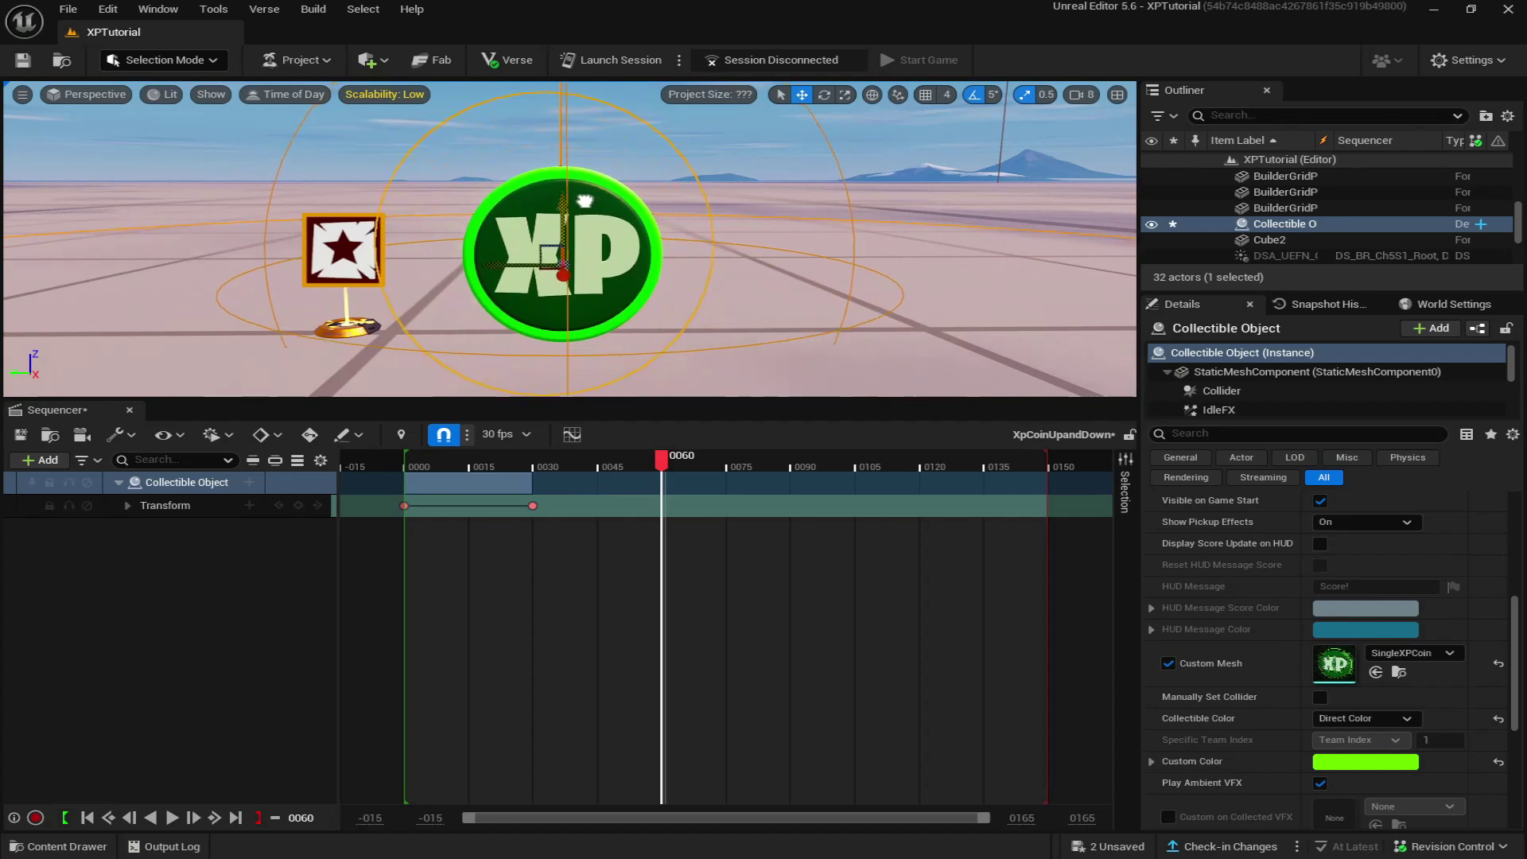
pyautogui.click(295, 504)
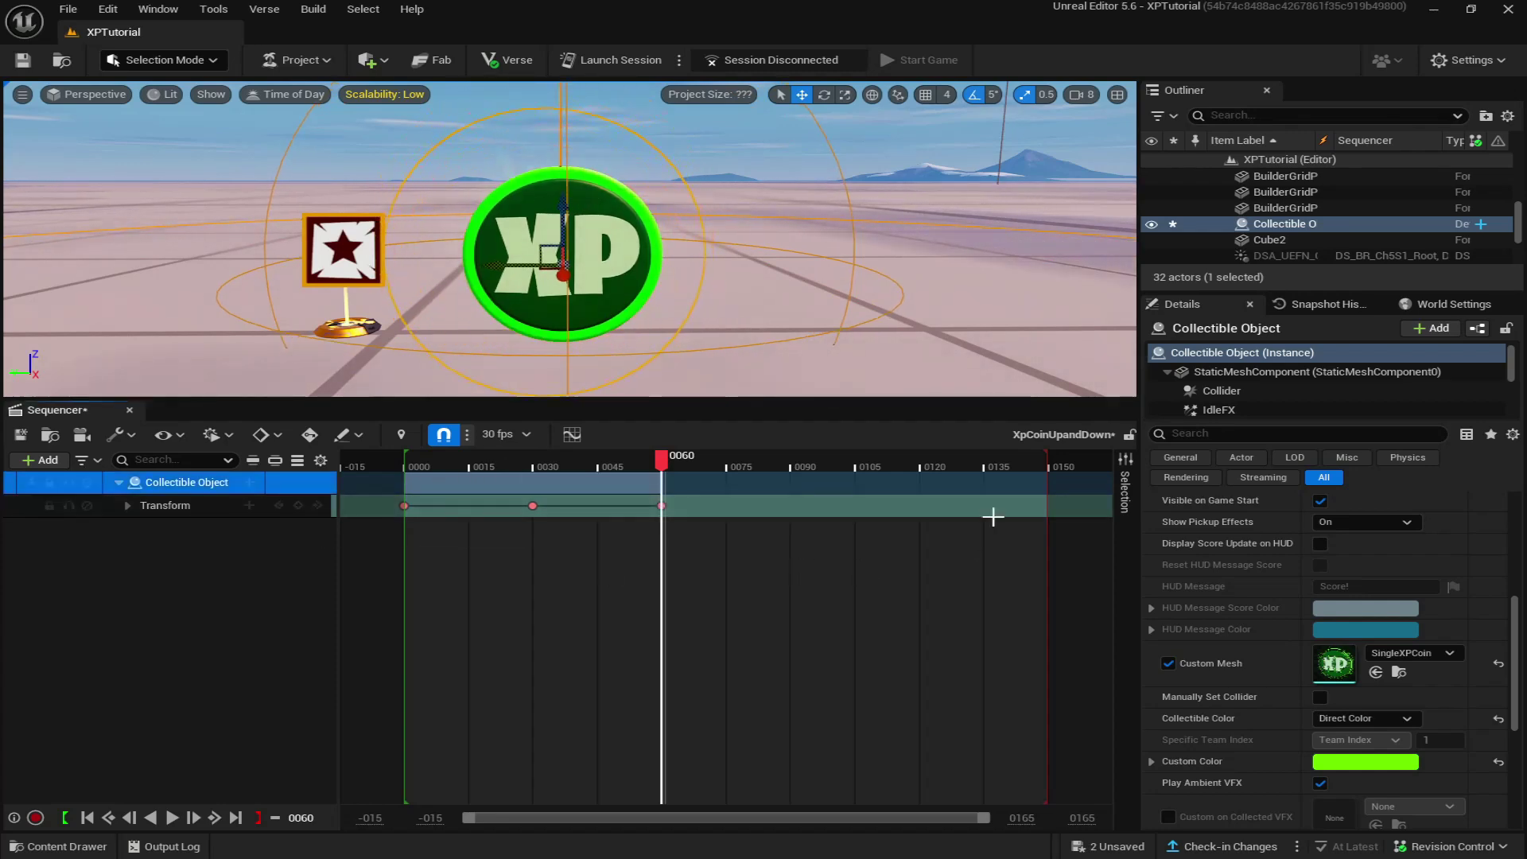
pyautogui.moveTo(1045, 453); pyautogui.dragTo(670, 439)
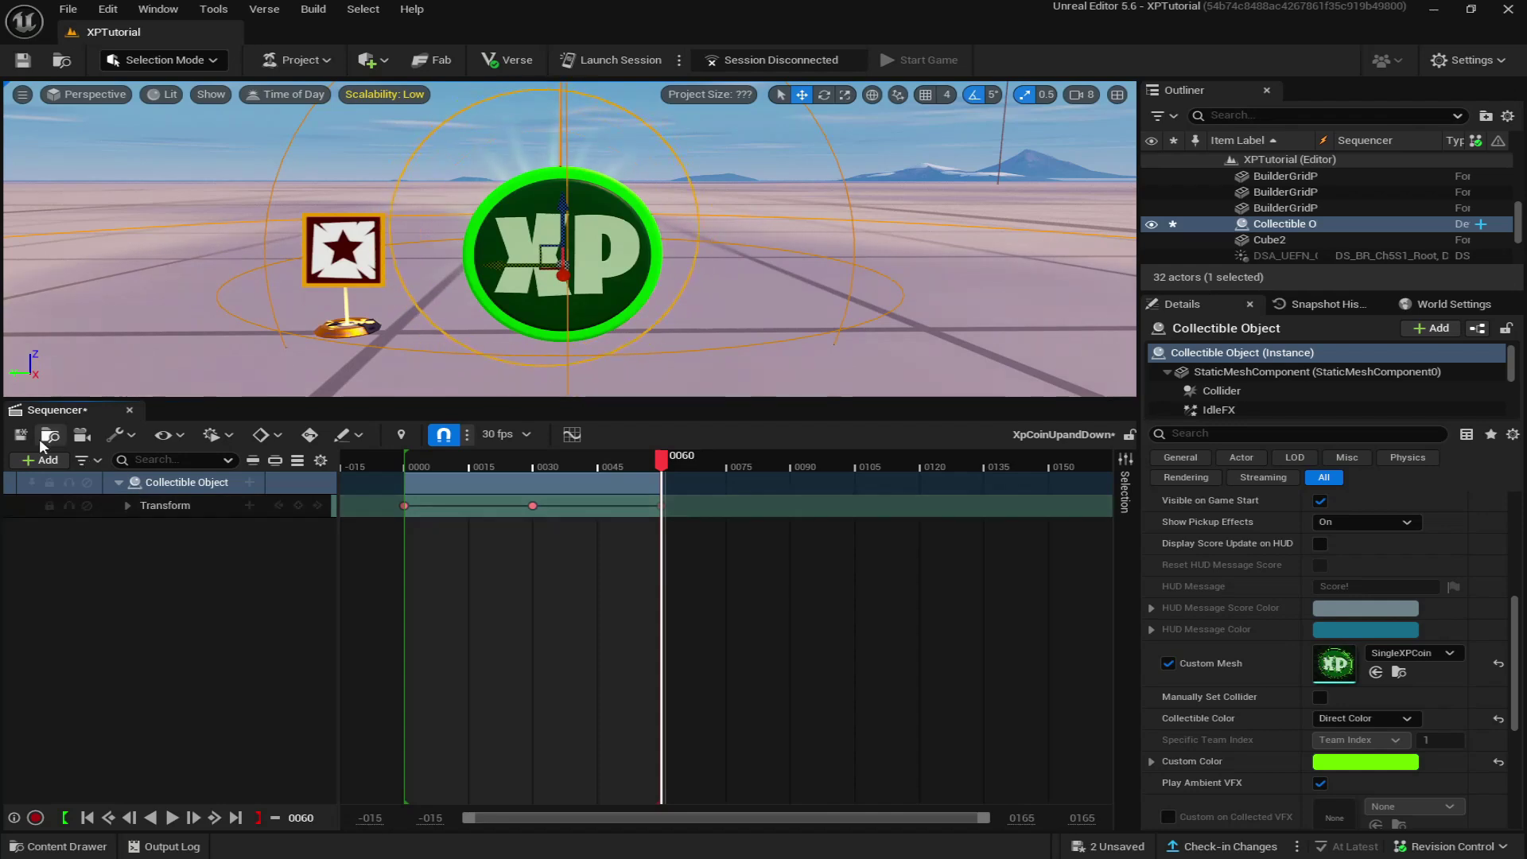
# Save the XpCoinUpandDown sequence and the Collectible Object changes
pyautogui.click(24, 437)
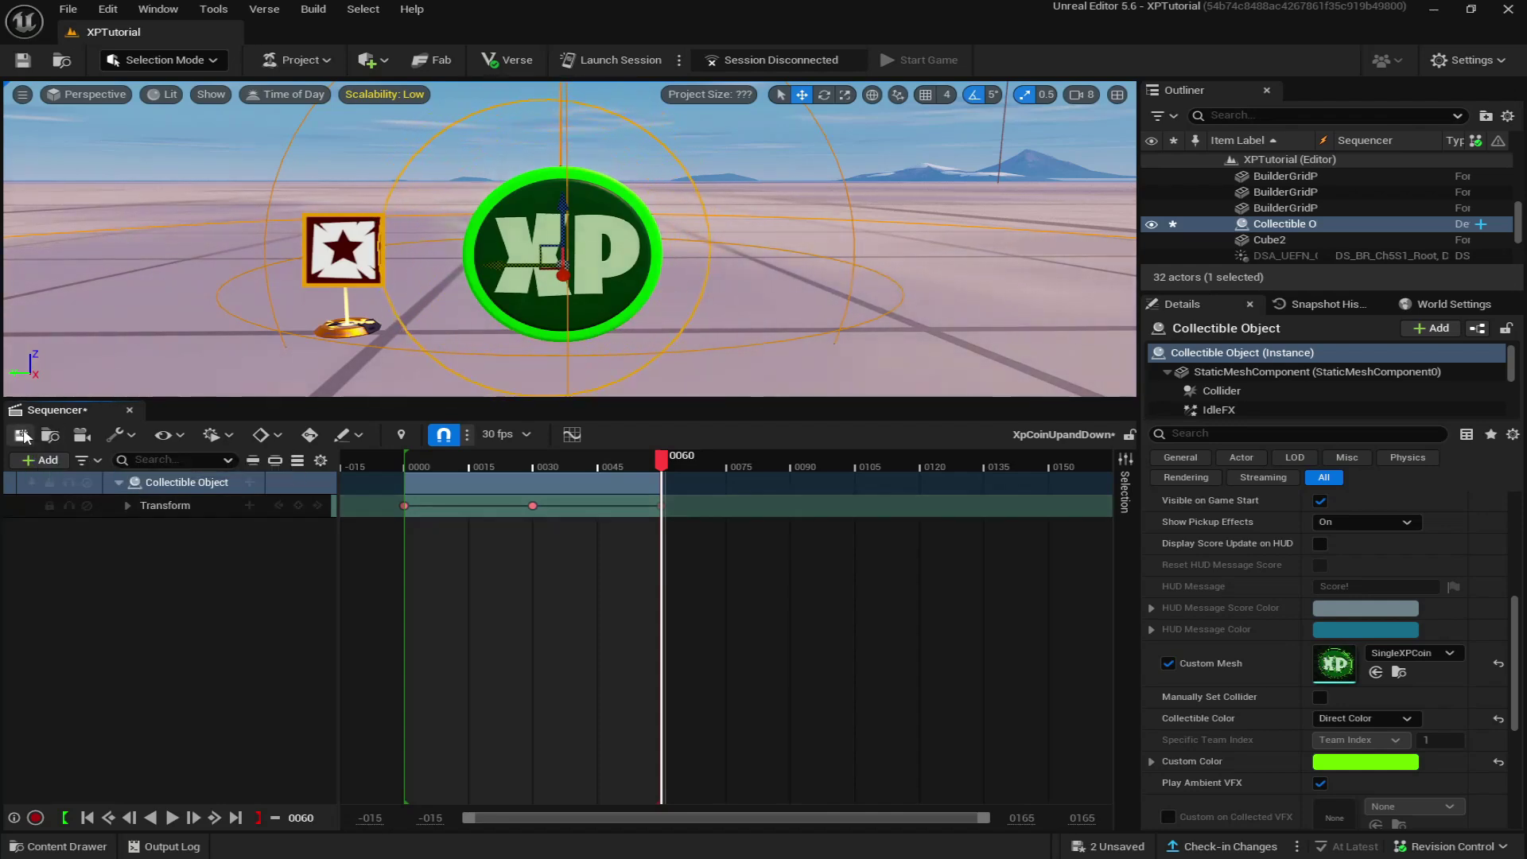
pyautogui.click(23, 437)
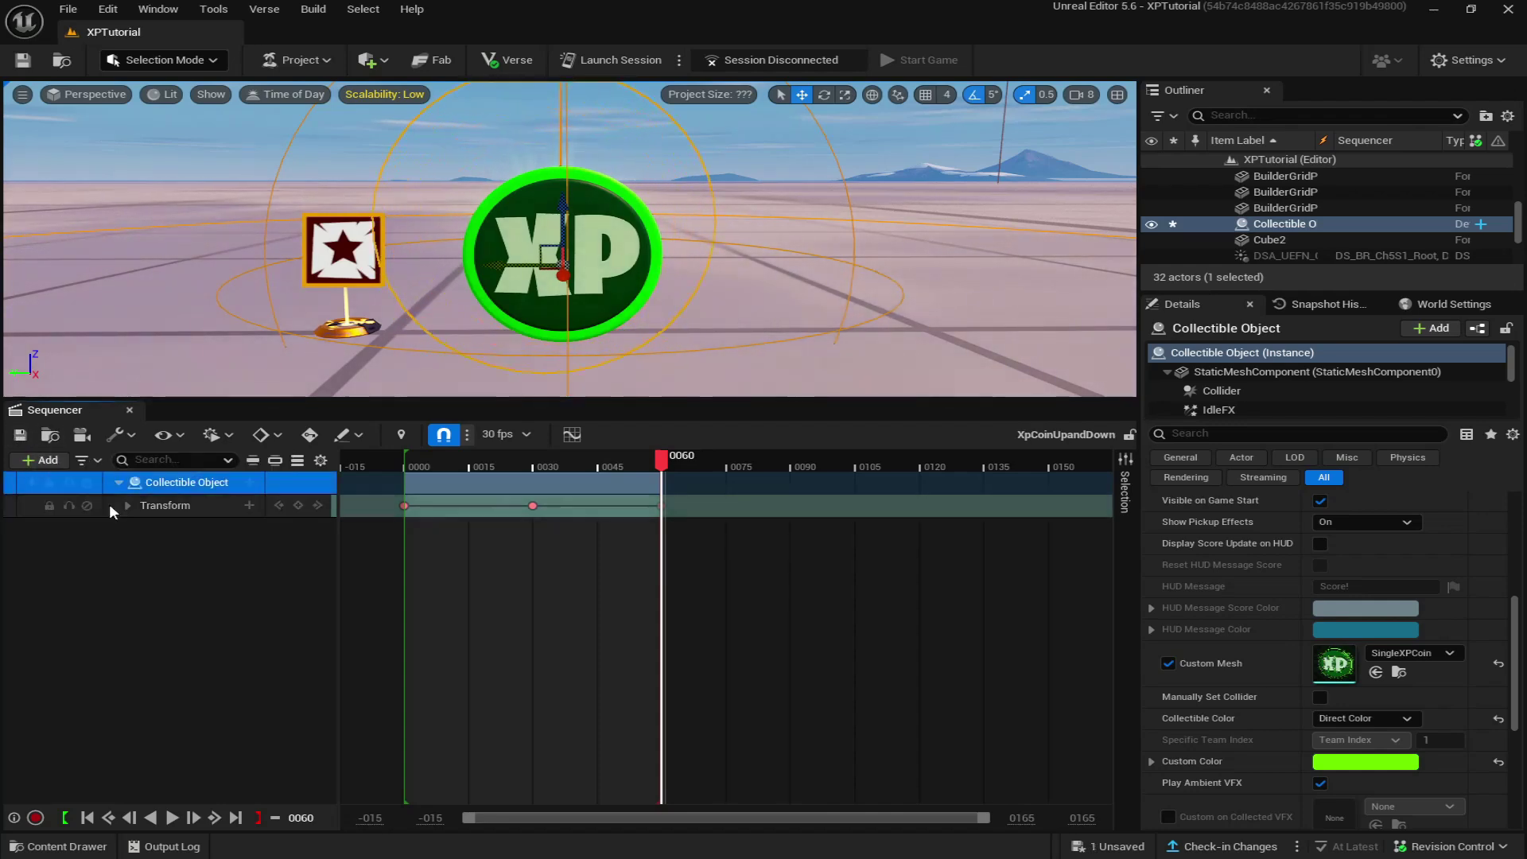
pyautogui.click(1108, 850)
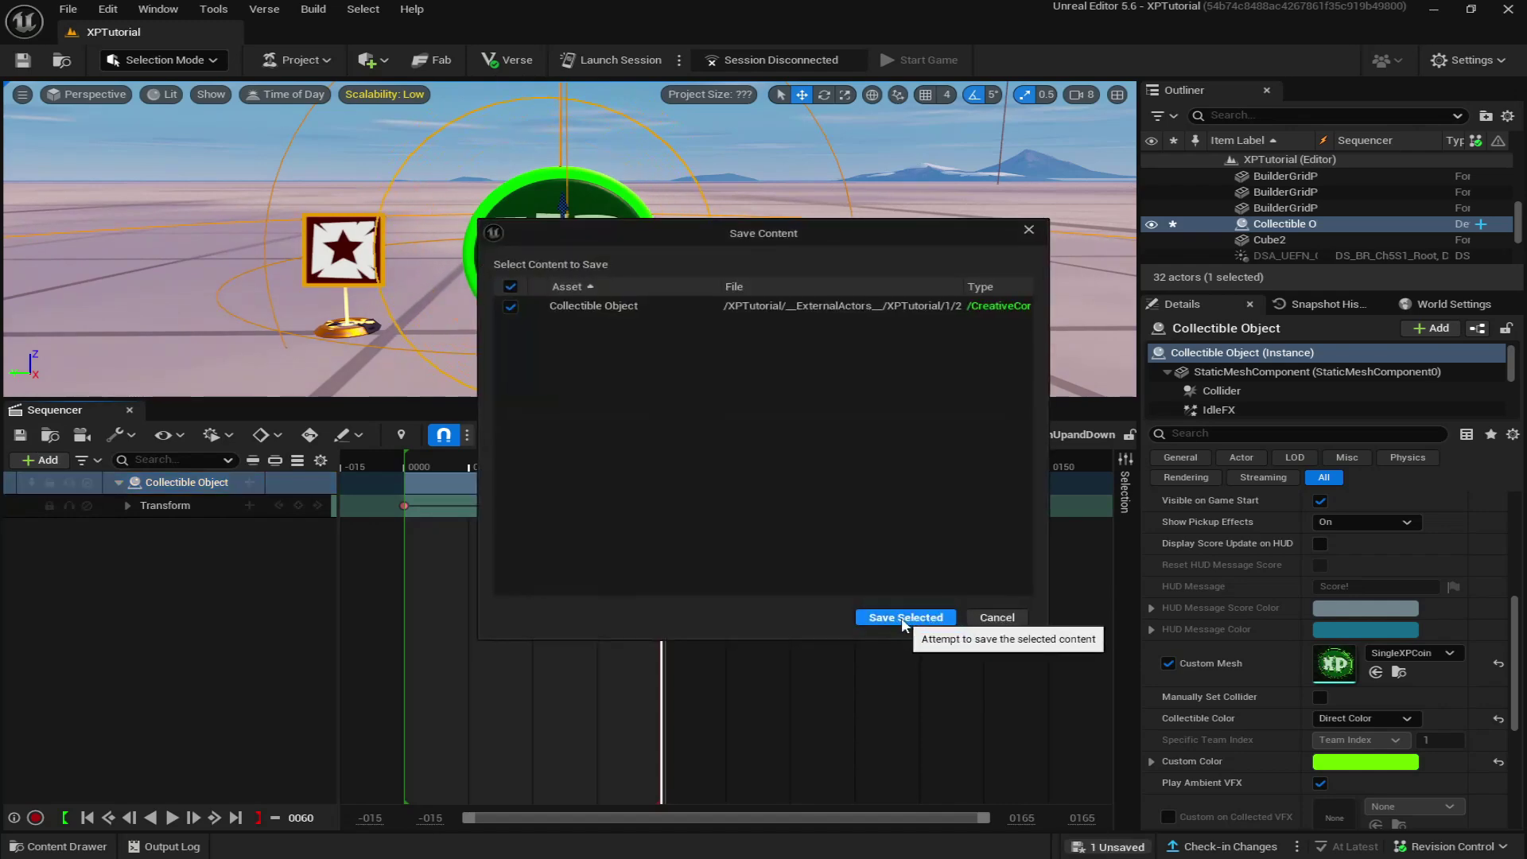
pyautogui.click(904, 618)
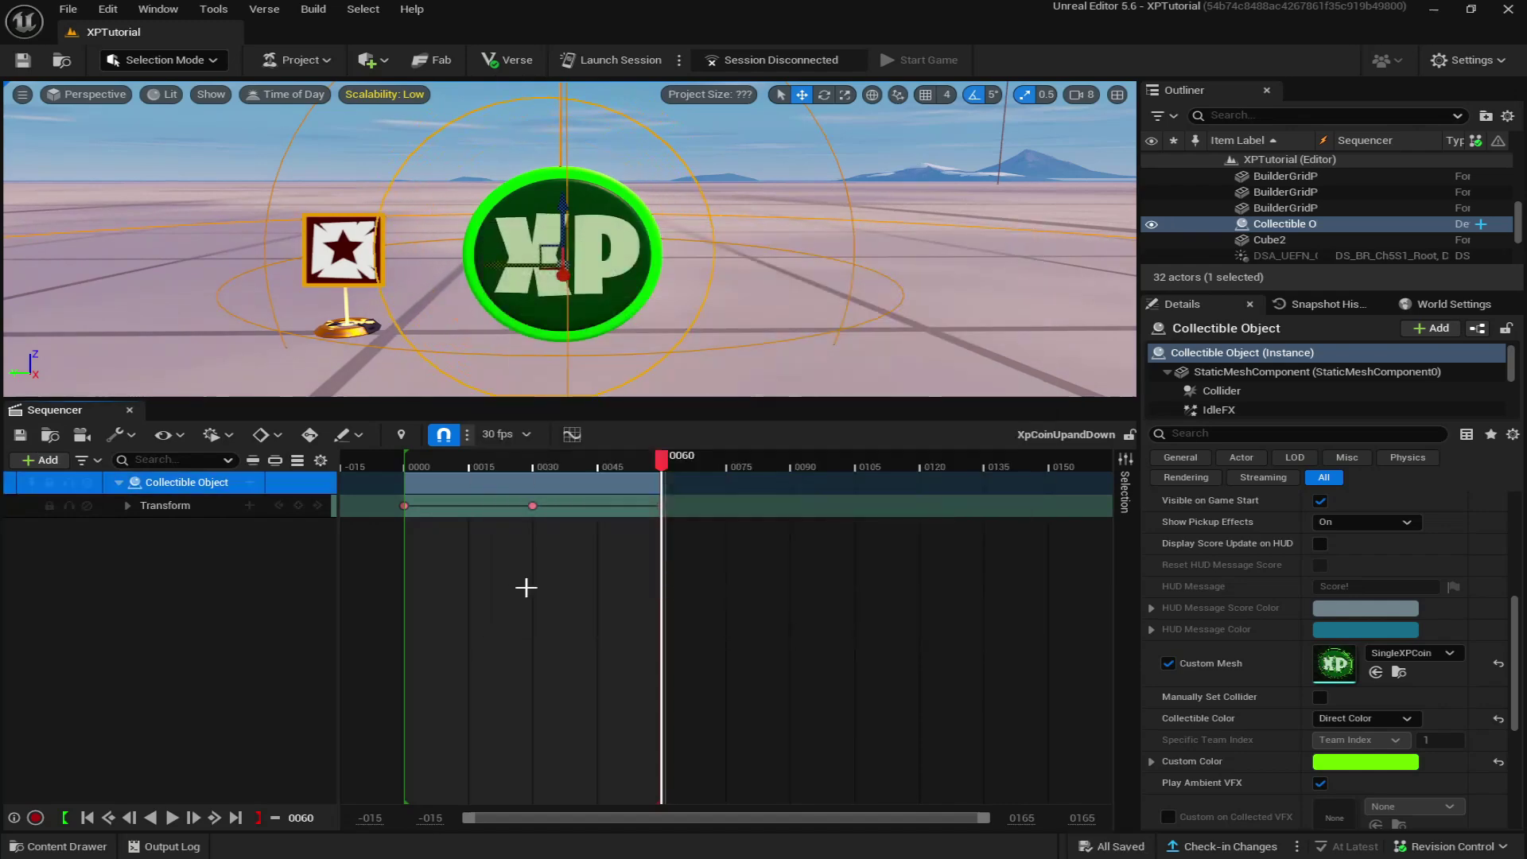
# Reopen XpCoinUpandDown from the Content Drawer and play the bob preview three times
pyautogui.click(129, 410)
pyautogui.click(68, 846)
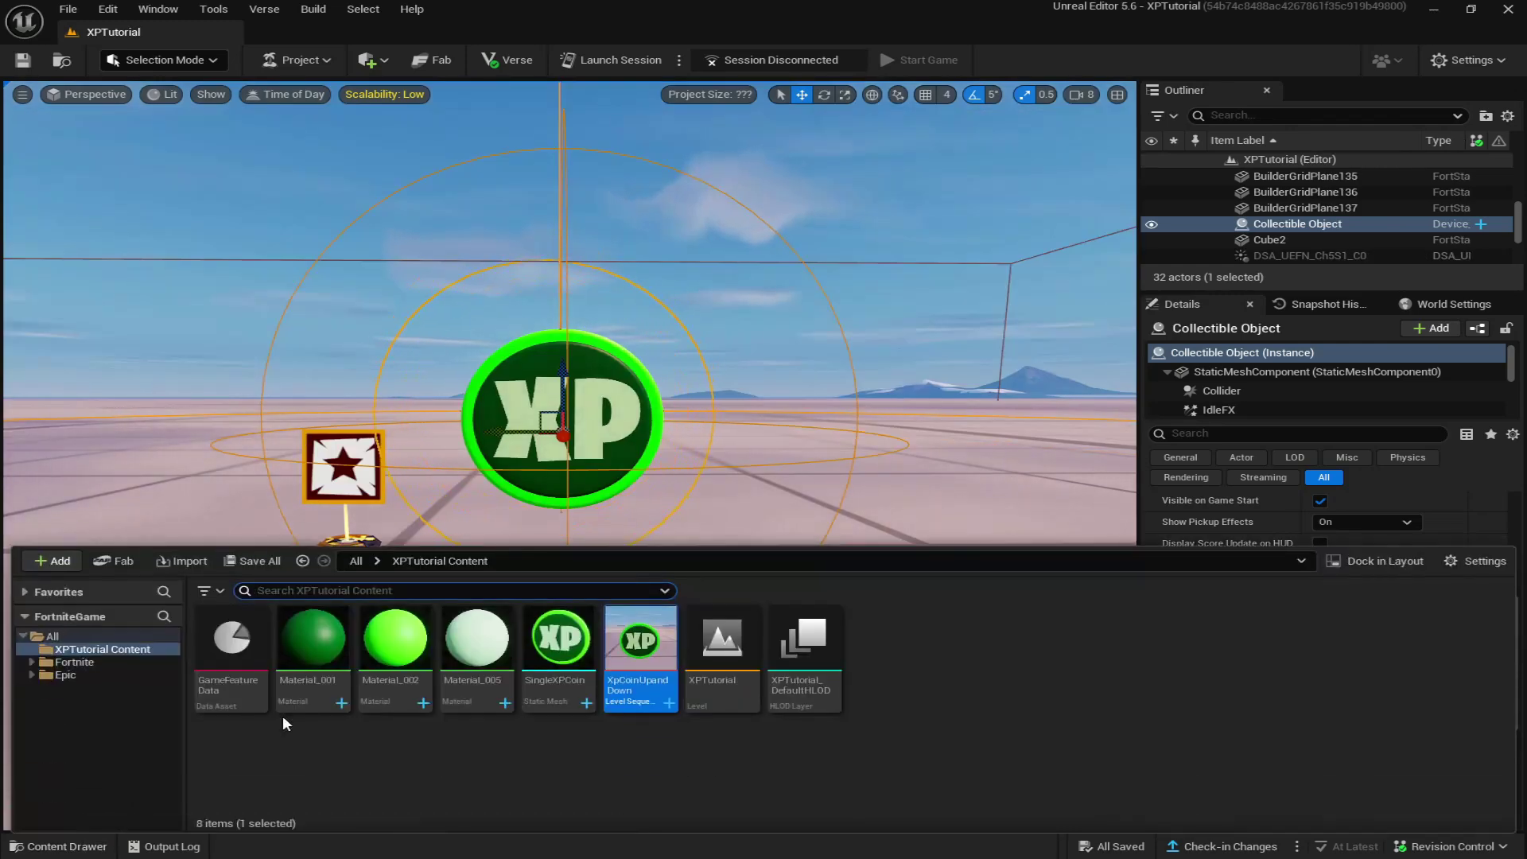
pyautogui.doubleClick(640, 650)
pyautogui.click(90, 846)
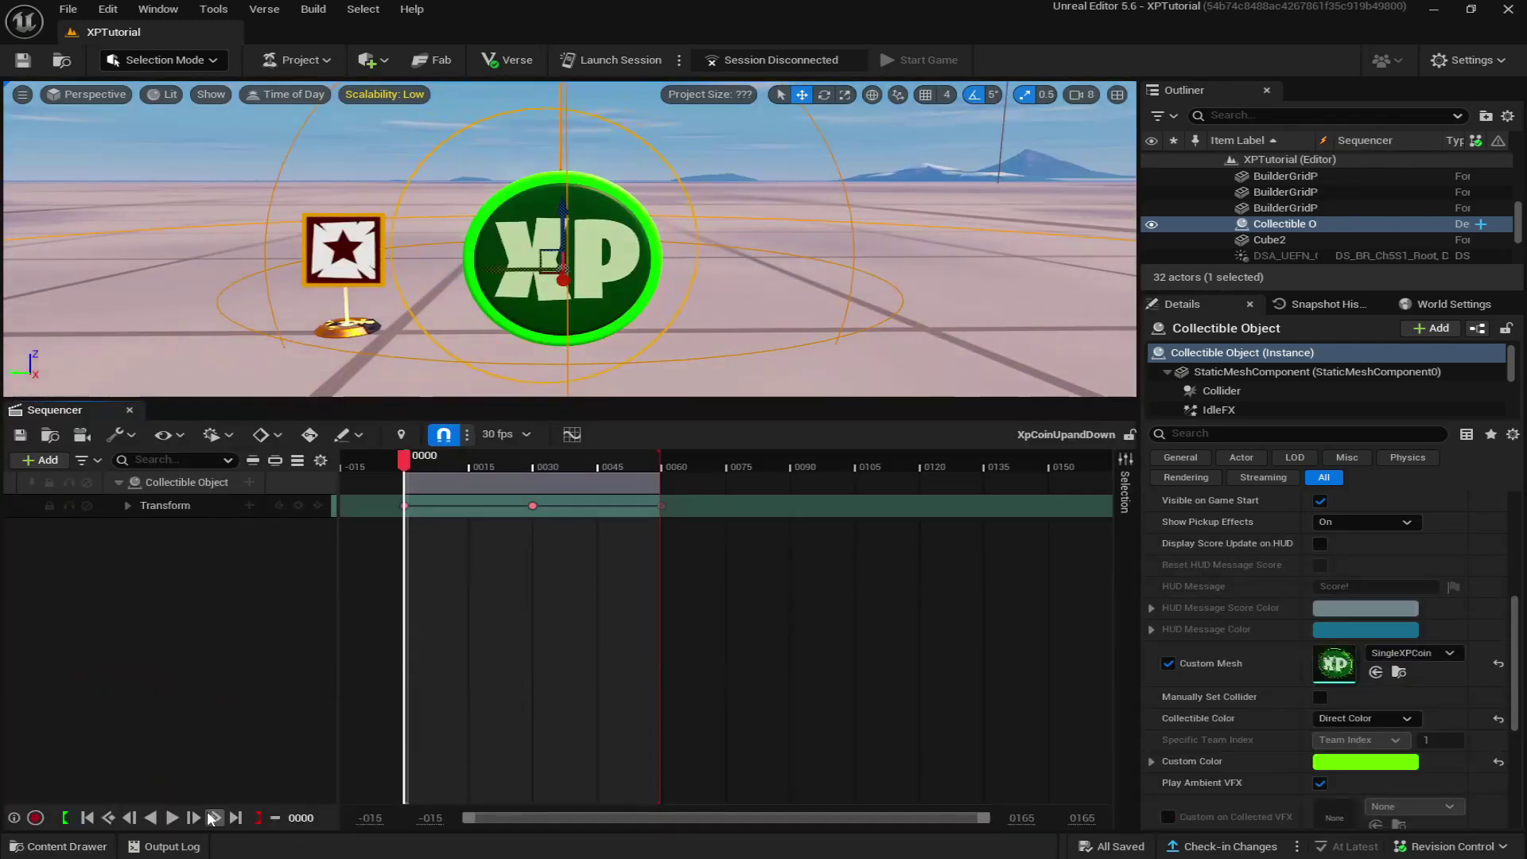
pyautogui.click(172, 818)
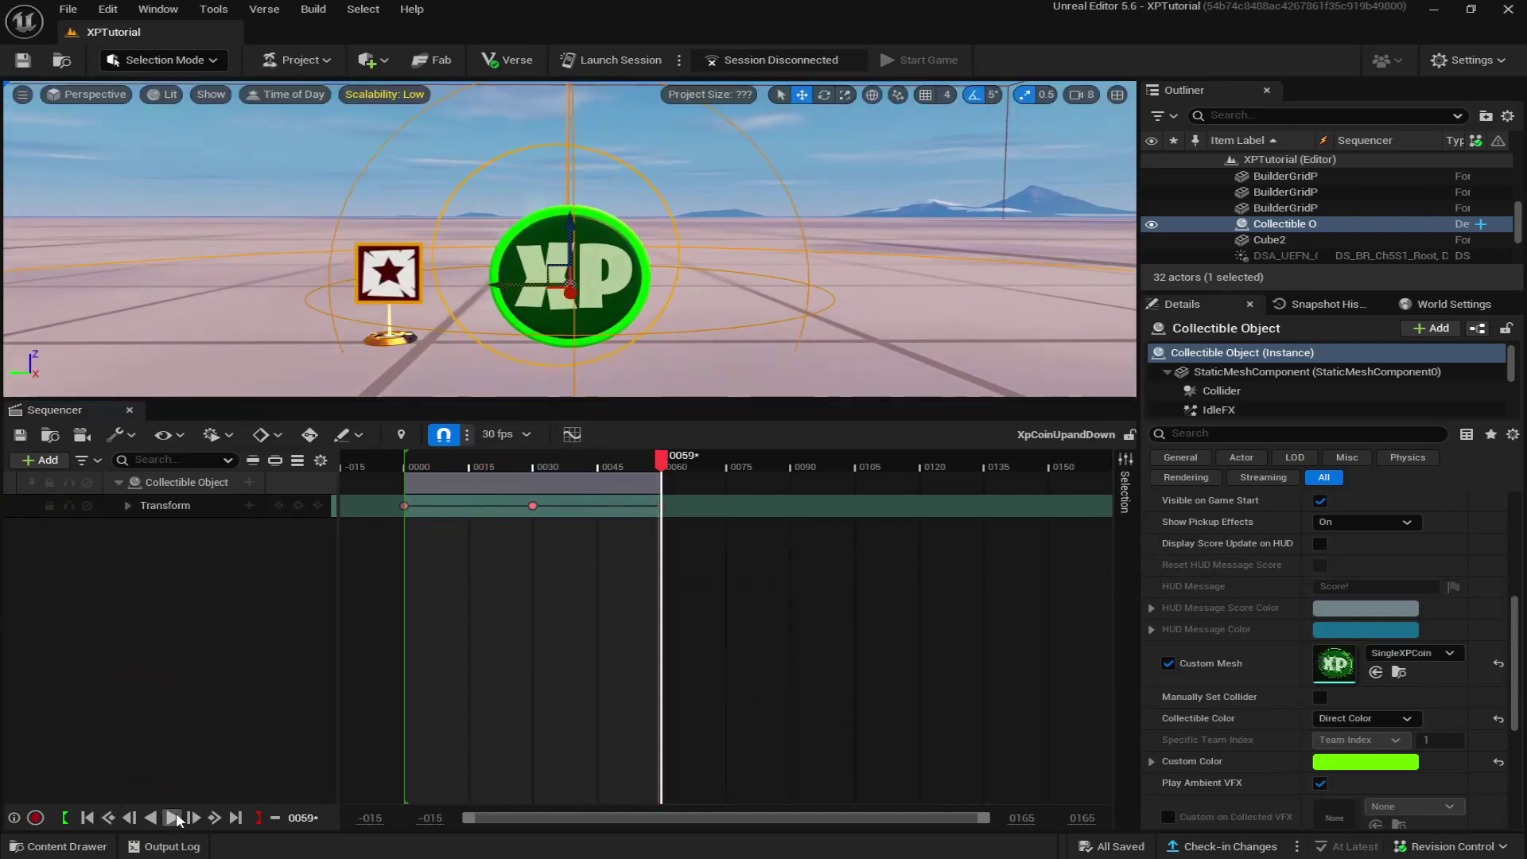
pyautogui.click(174, 817)
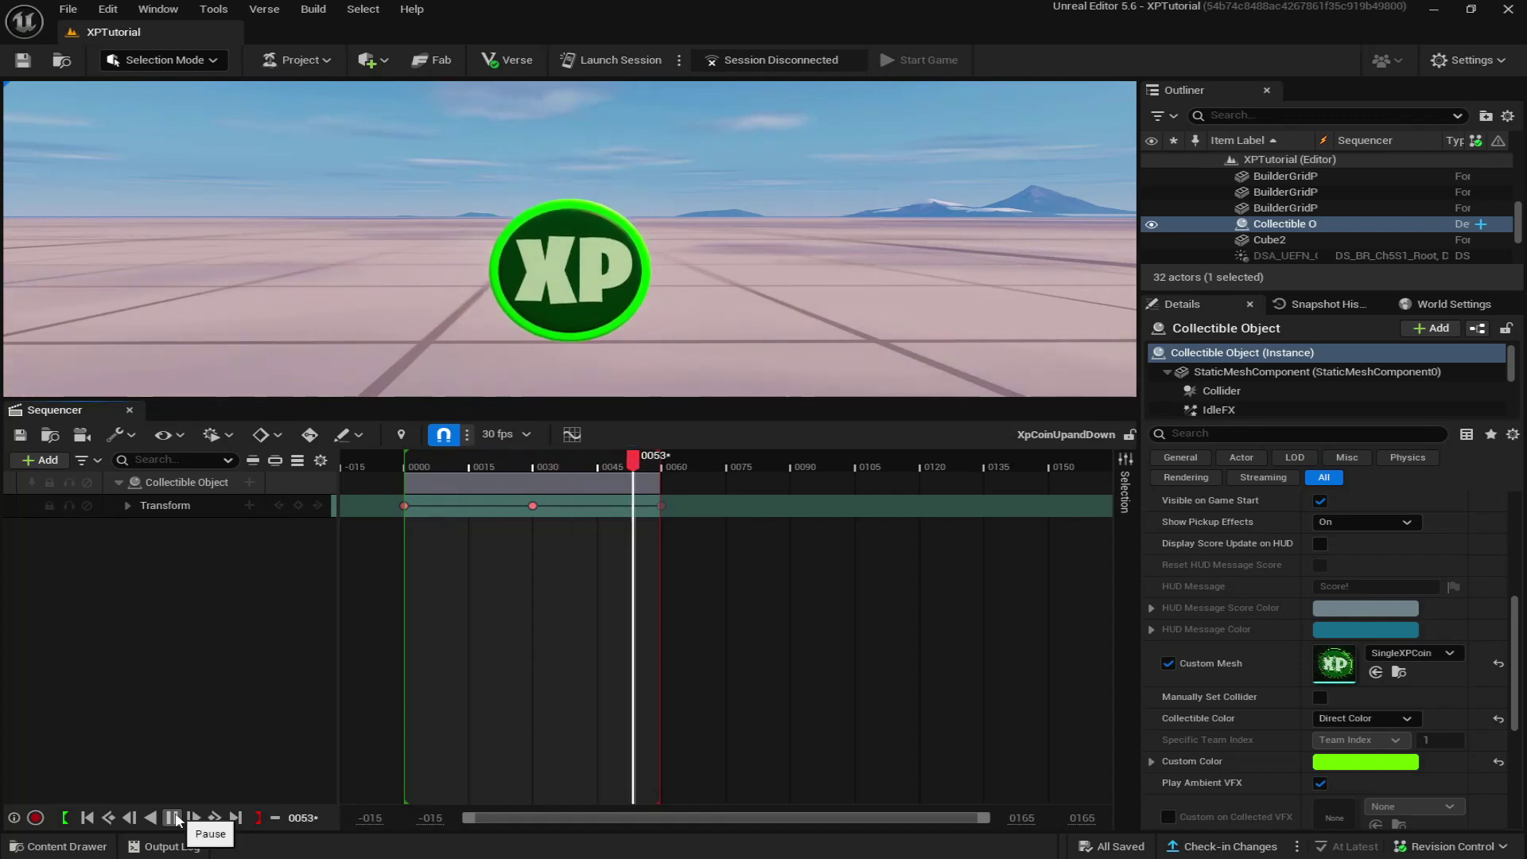
pyautogui.click(174, 818)
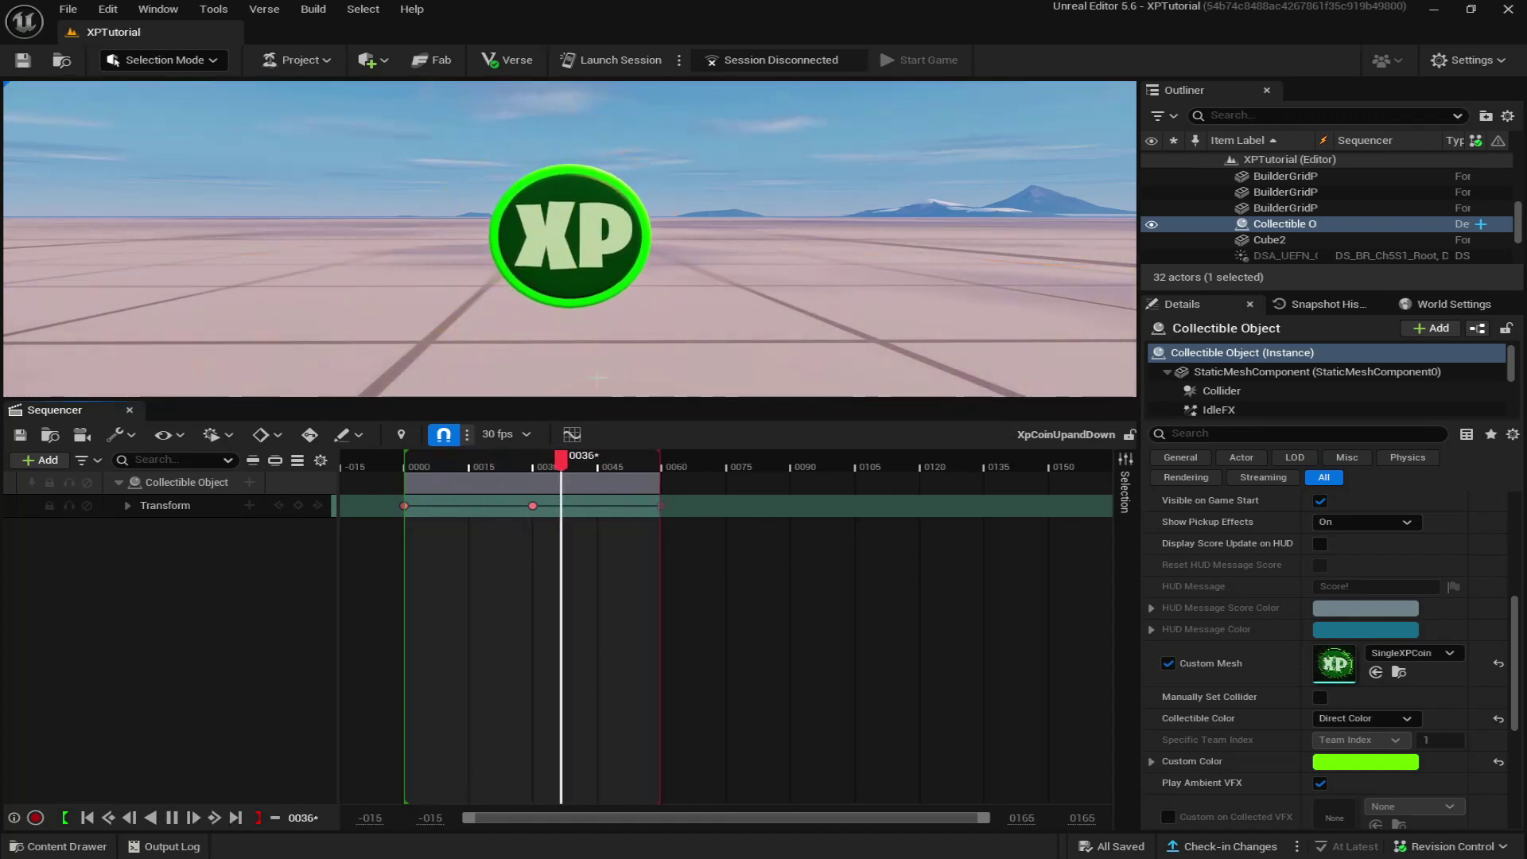
# Close Sequencer and place a Cinematic Sequence Device near the coin
pyautogui.click(129, 409)
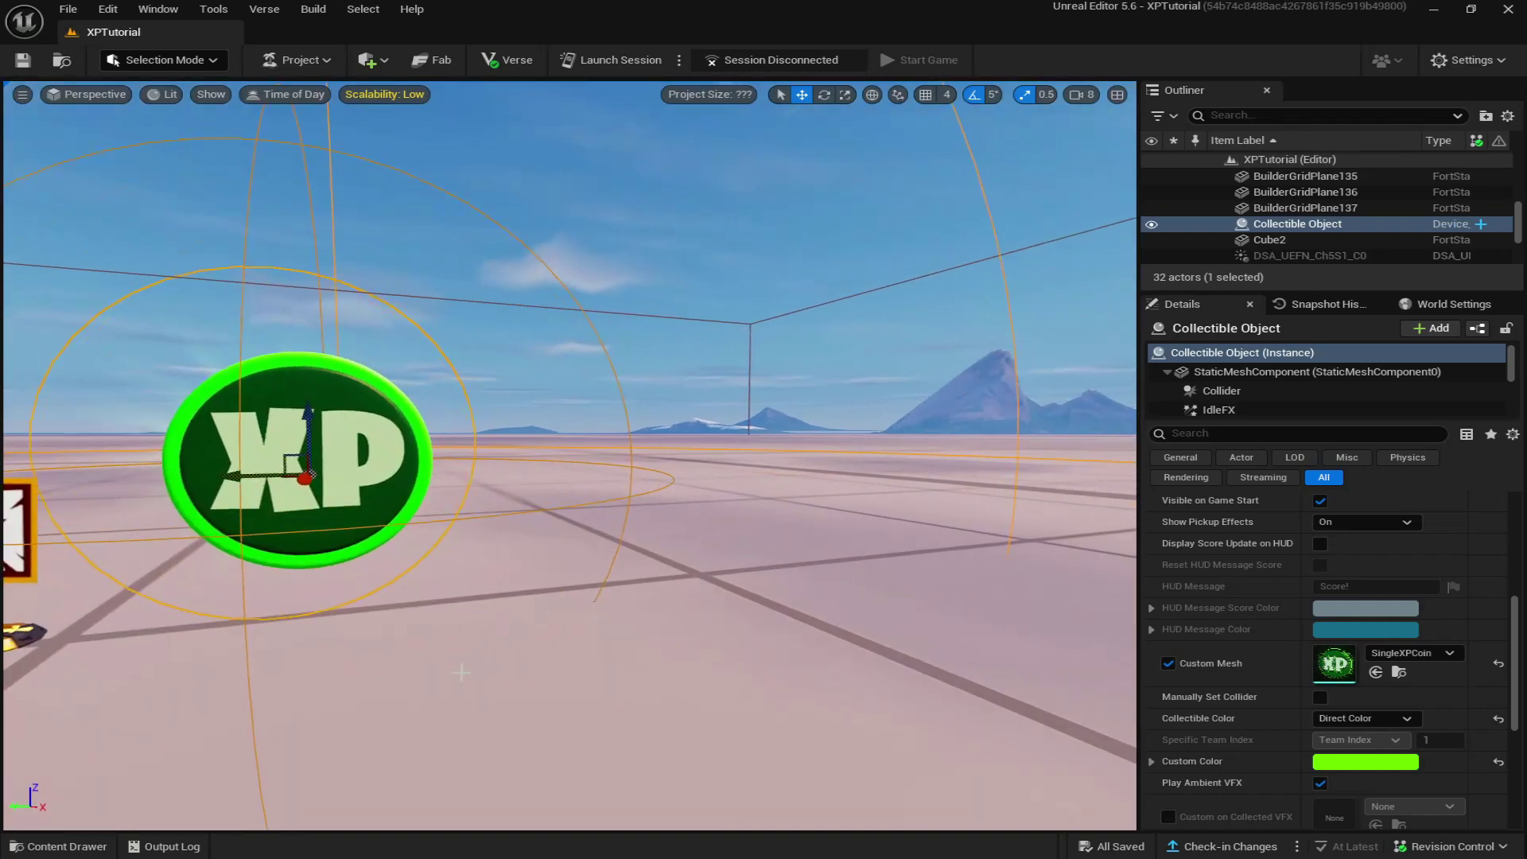
pyautogui.click(66, 846)
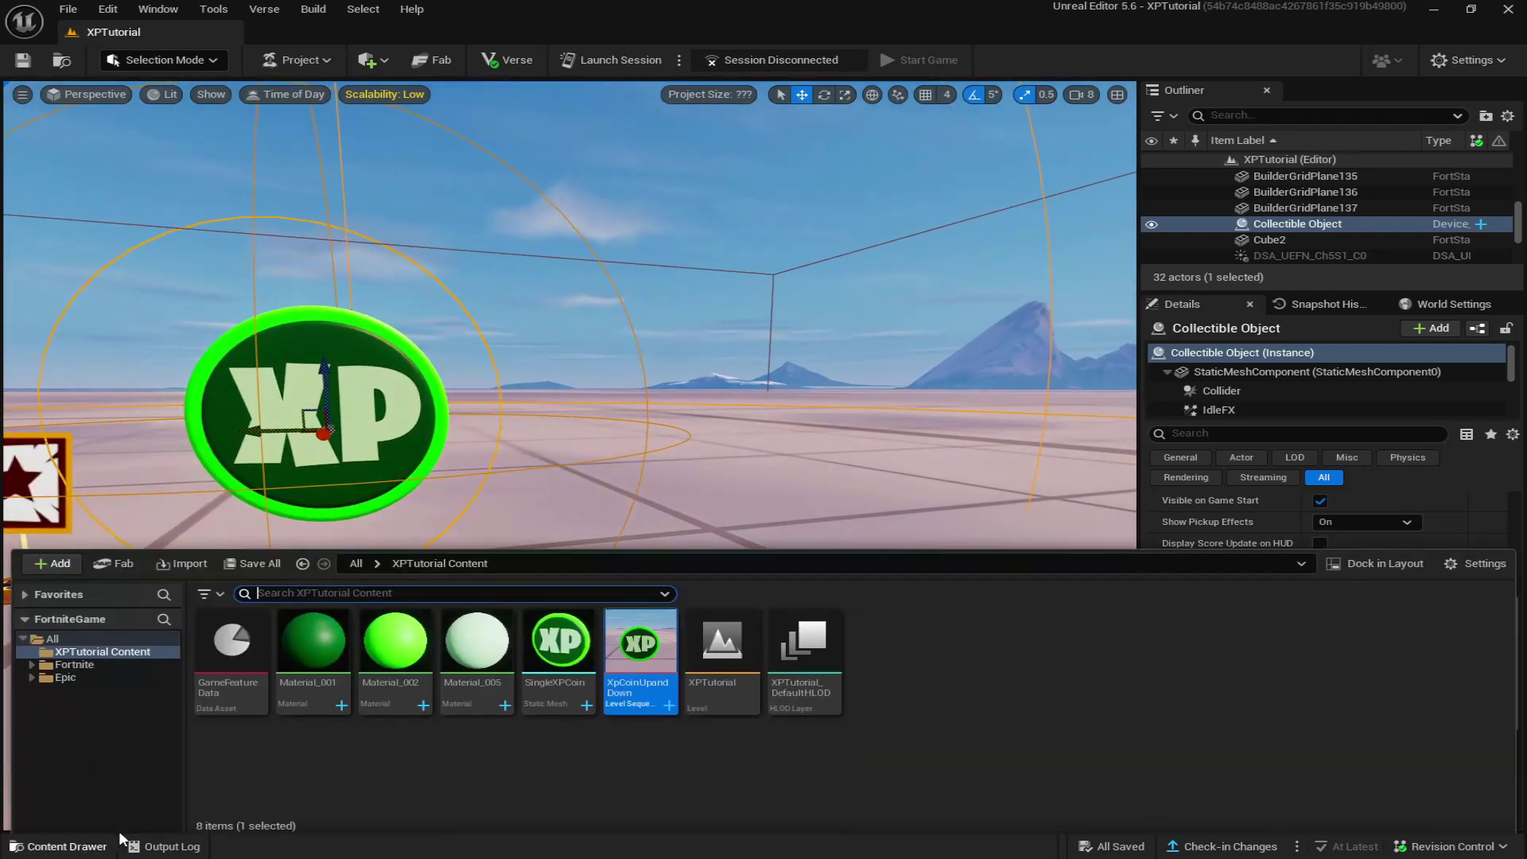
pyautogui.click(75, 662)
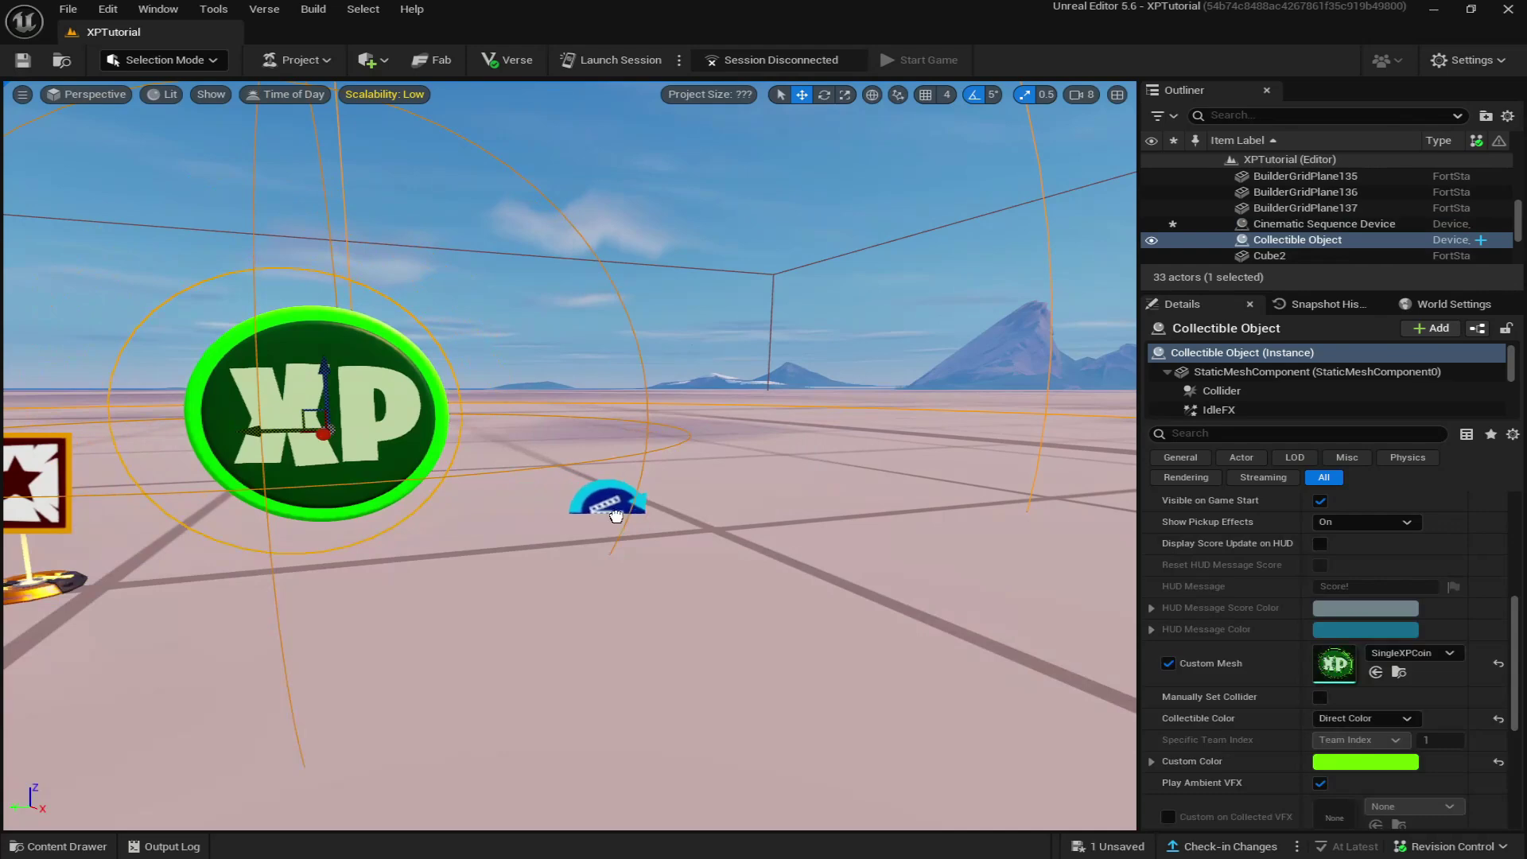
pyautogui.moveTo(218, 669); pyautogui.dragTo(673, 525)
pyautogui.scroll(2, 1219, 631)
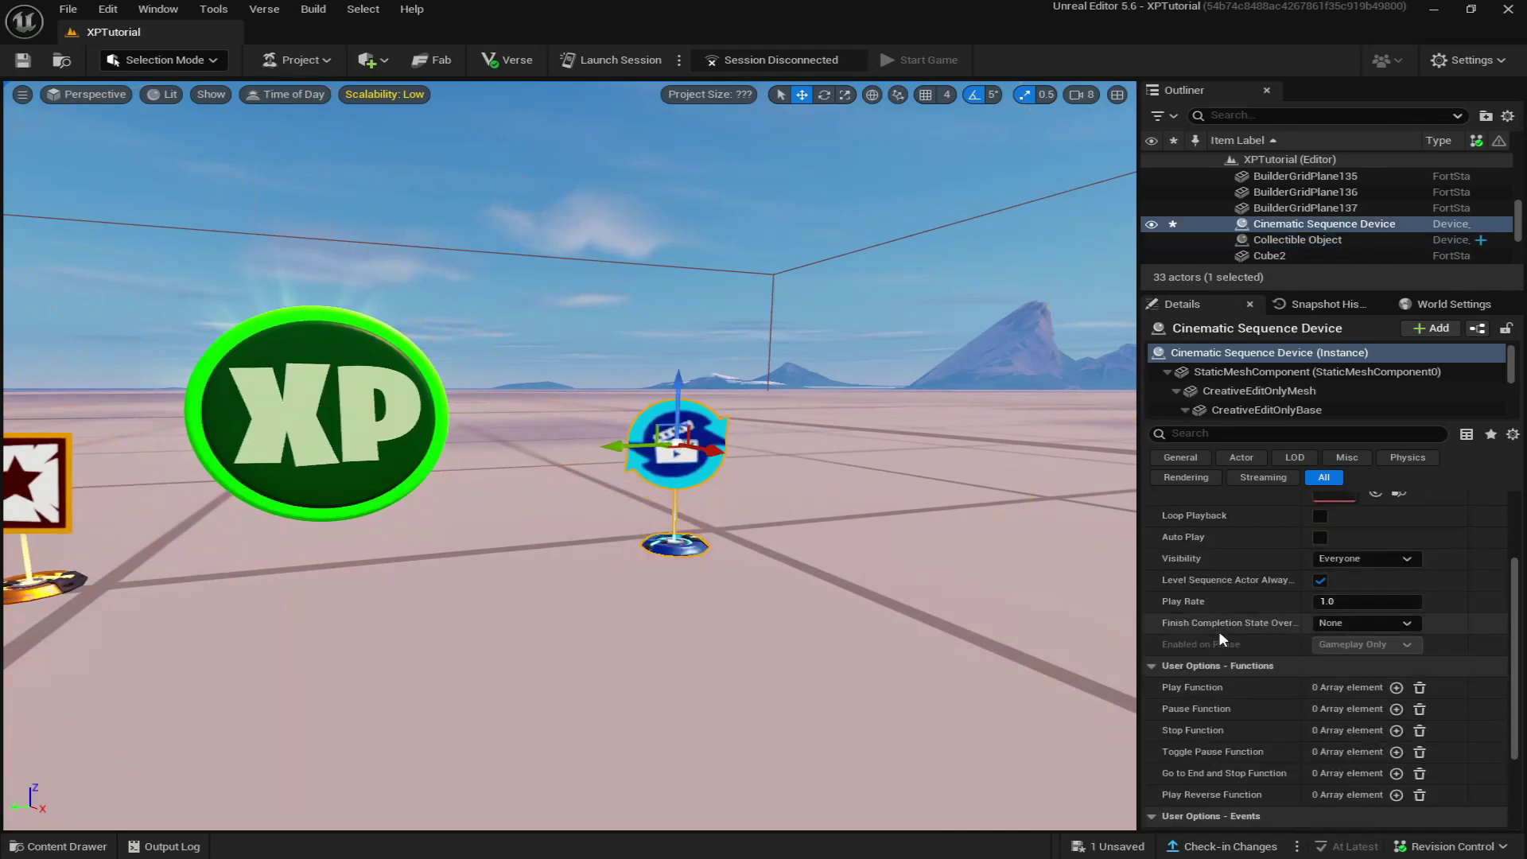
pyautogui.scroll(3, 1221, 630)
# Assign XpCoinUpandDown to the device with Auto Play, Loop Playback and Force Restore State
pyautogui.click(1394, 604)
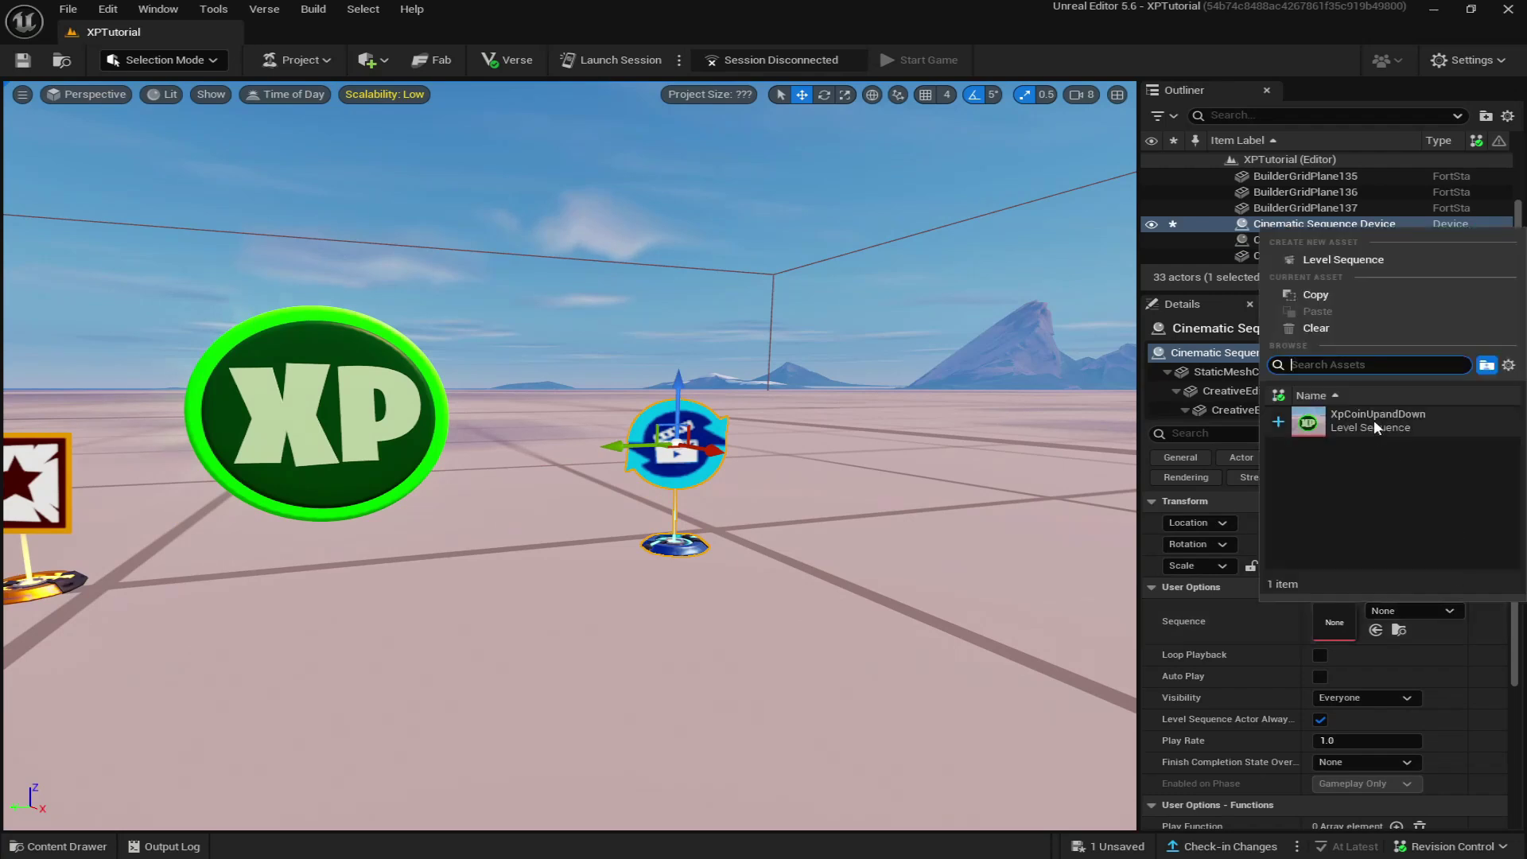
pyautogui.click(1399, 421)
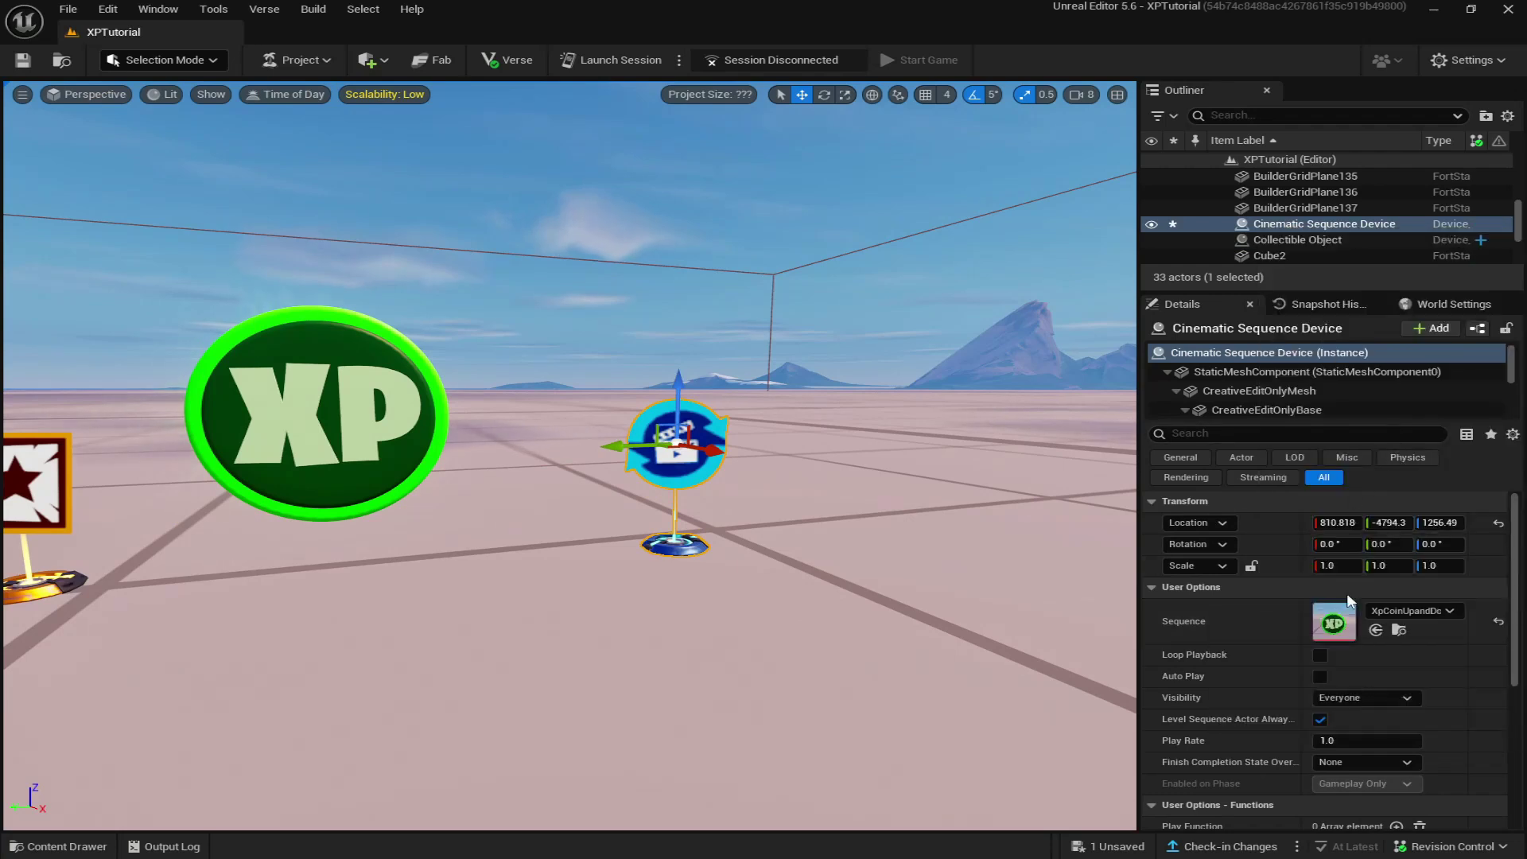
pyautogui.scroll(-1, 1249, 655)
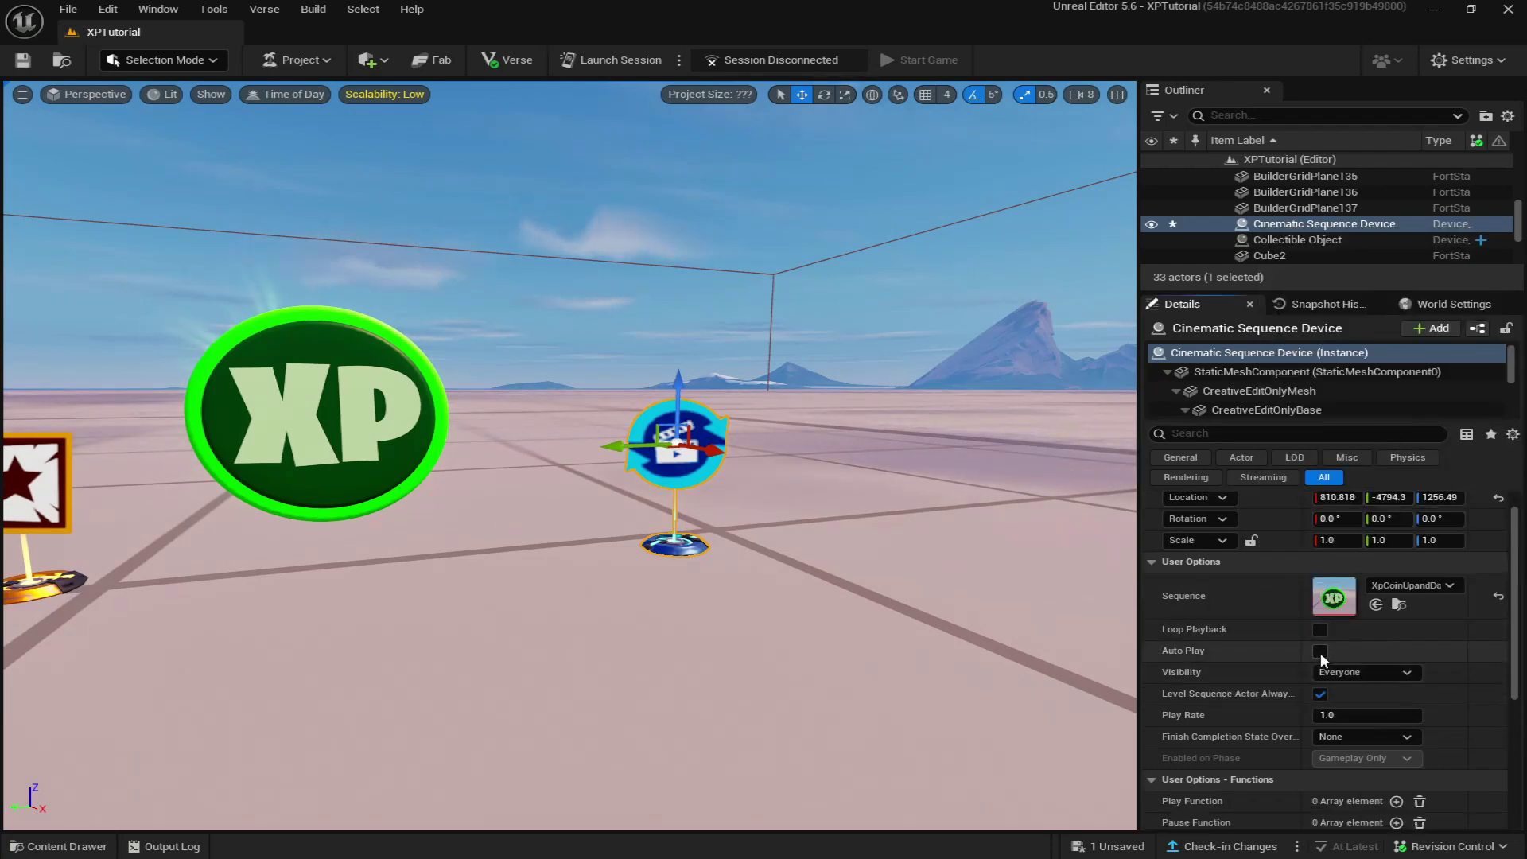
pyautogui.click(1320, 651)
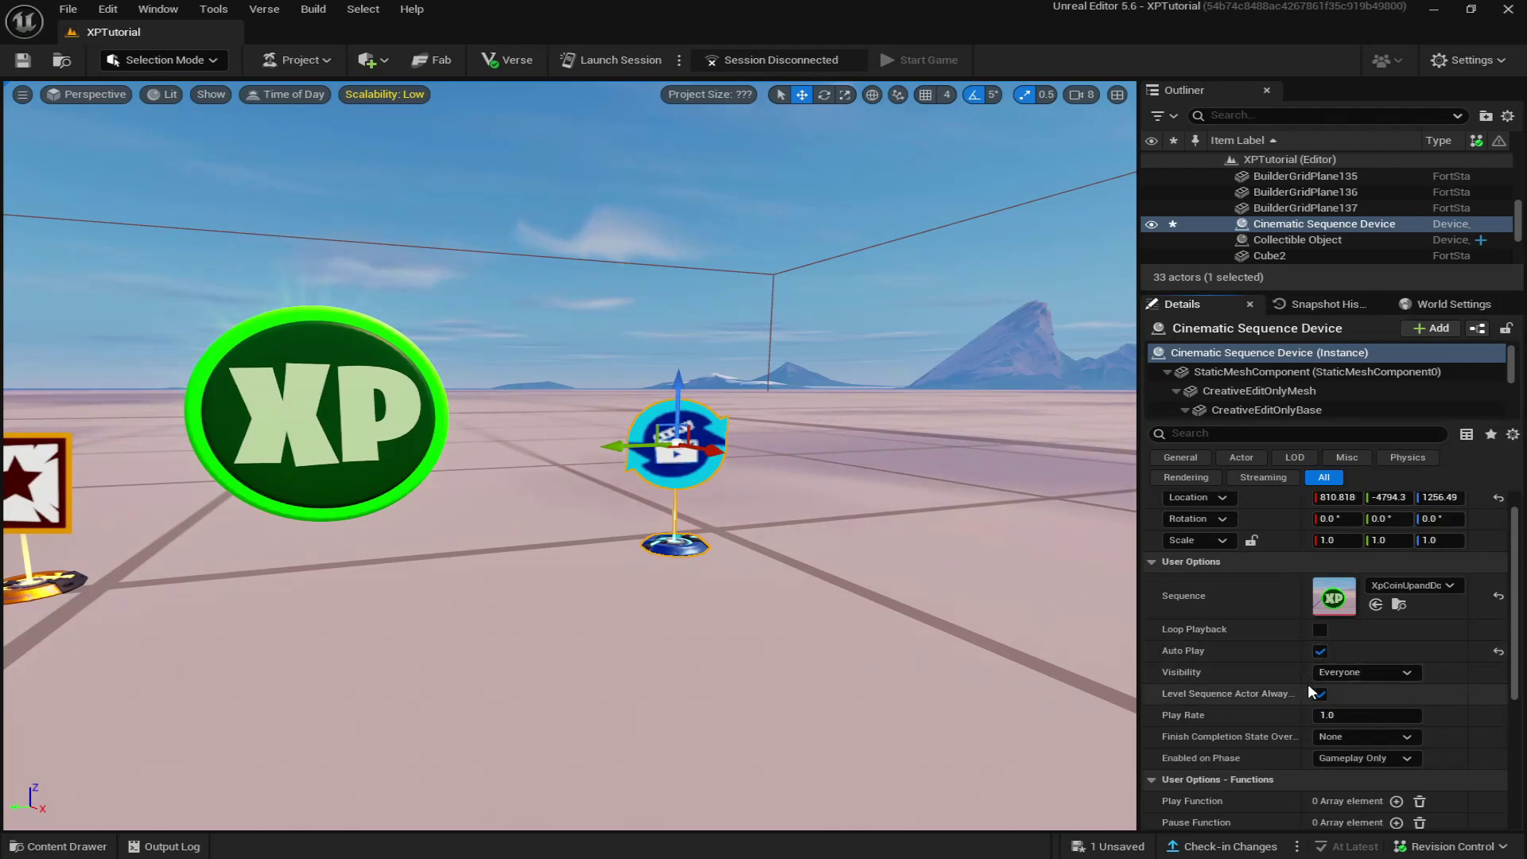
pyautogui.click(1321, 631)
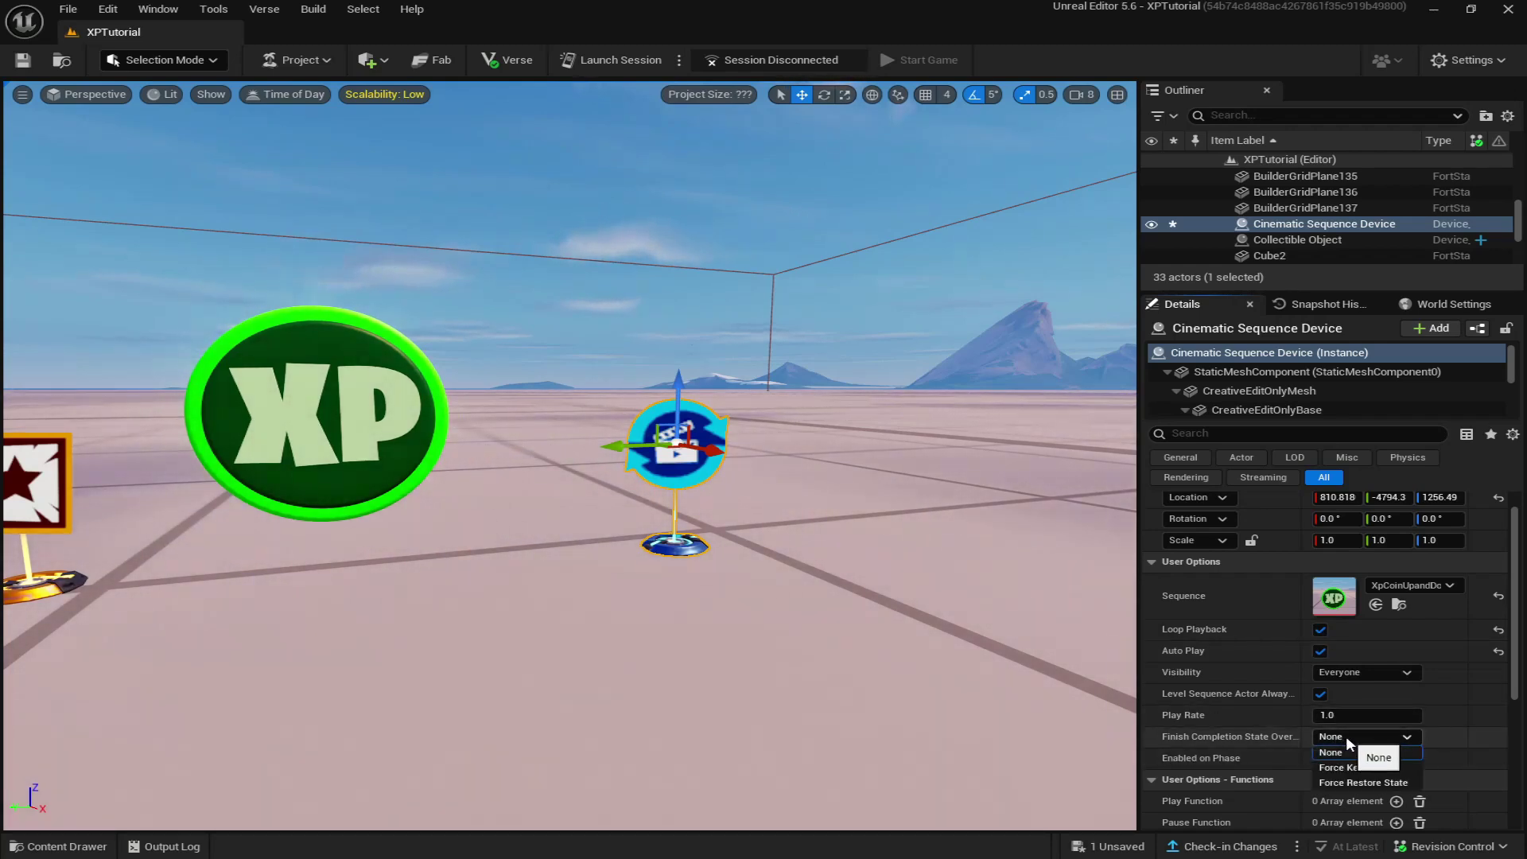
pyautogui.click(1375, 783)
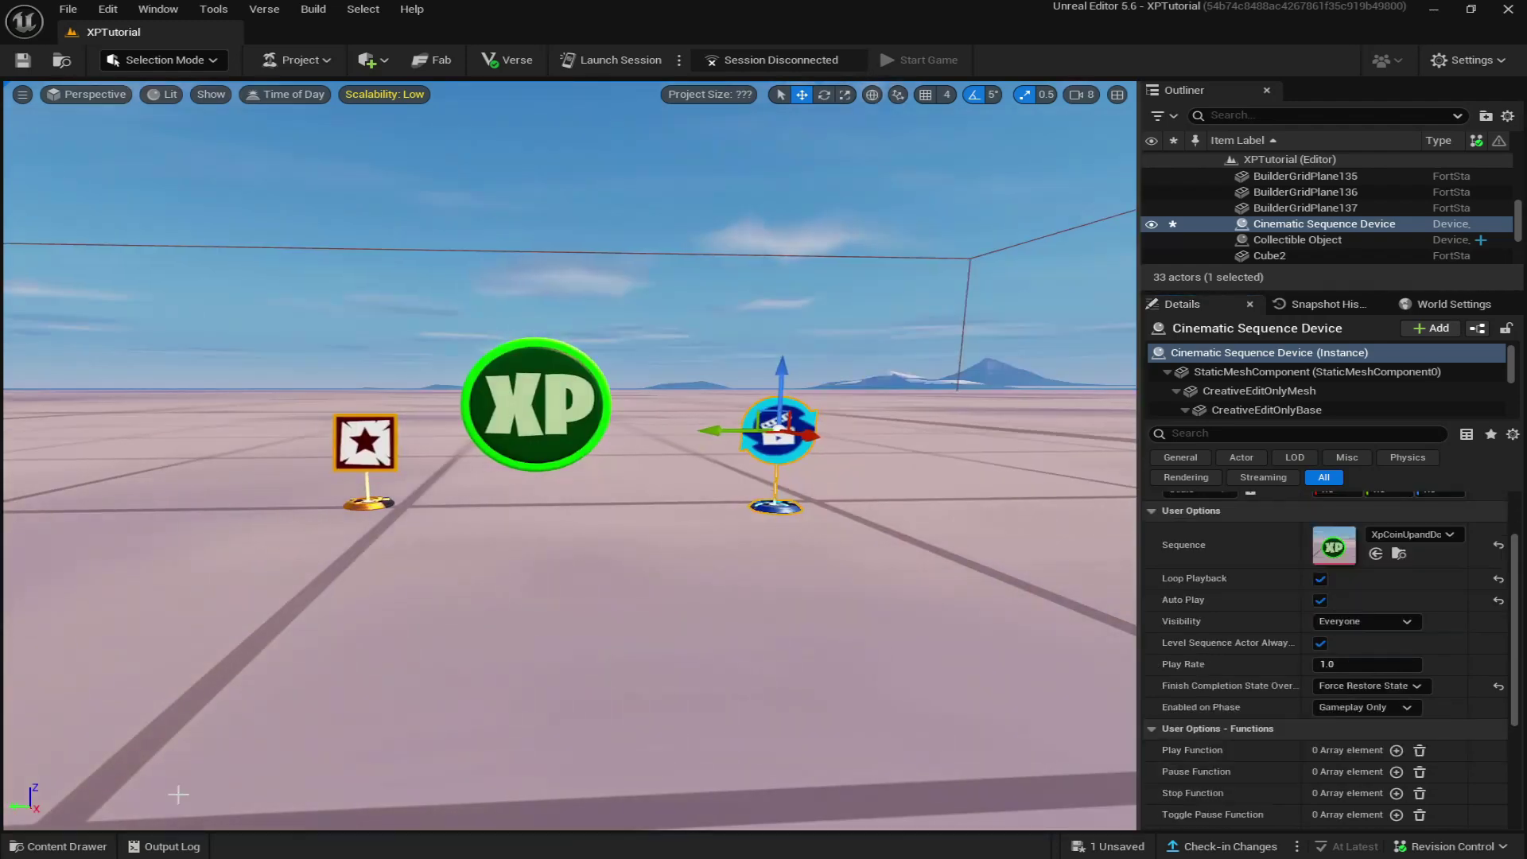
# Filter the Fortnite assets by 'player', listing 47 items including Player Spawner
pyautogui.click(62, 846)
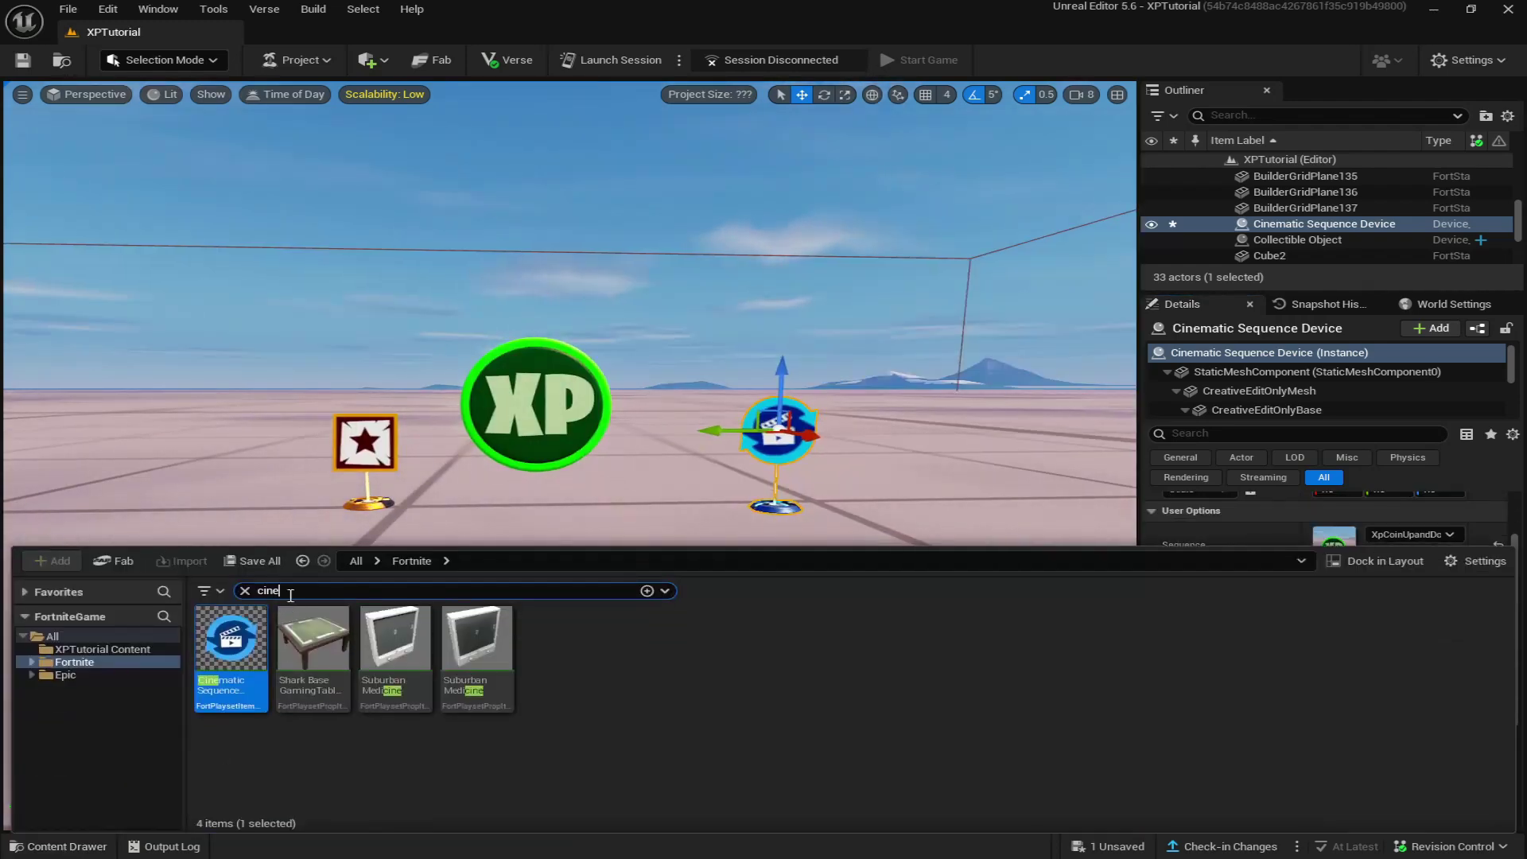
pyautogui.hotkey('ctrl', 'a')
pyautogui.write('p')
pyautogui.press('BackSpace')
pyautogui.press('BackSpace')
pyautogui.write('y')
pyautogui.press('Return')
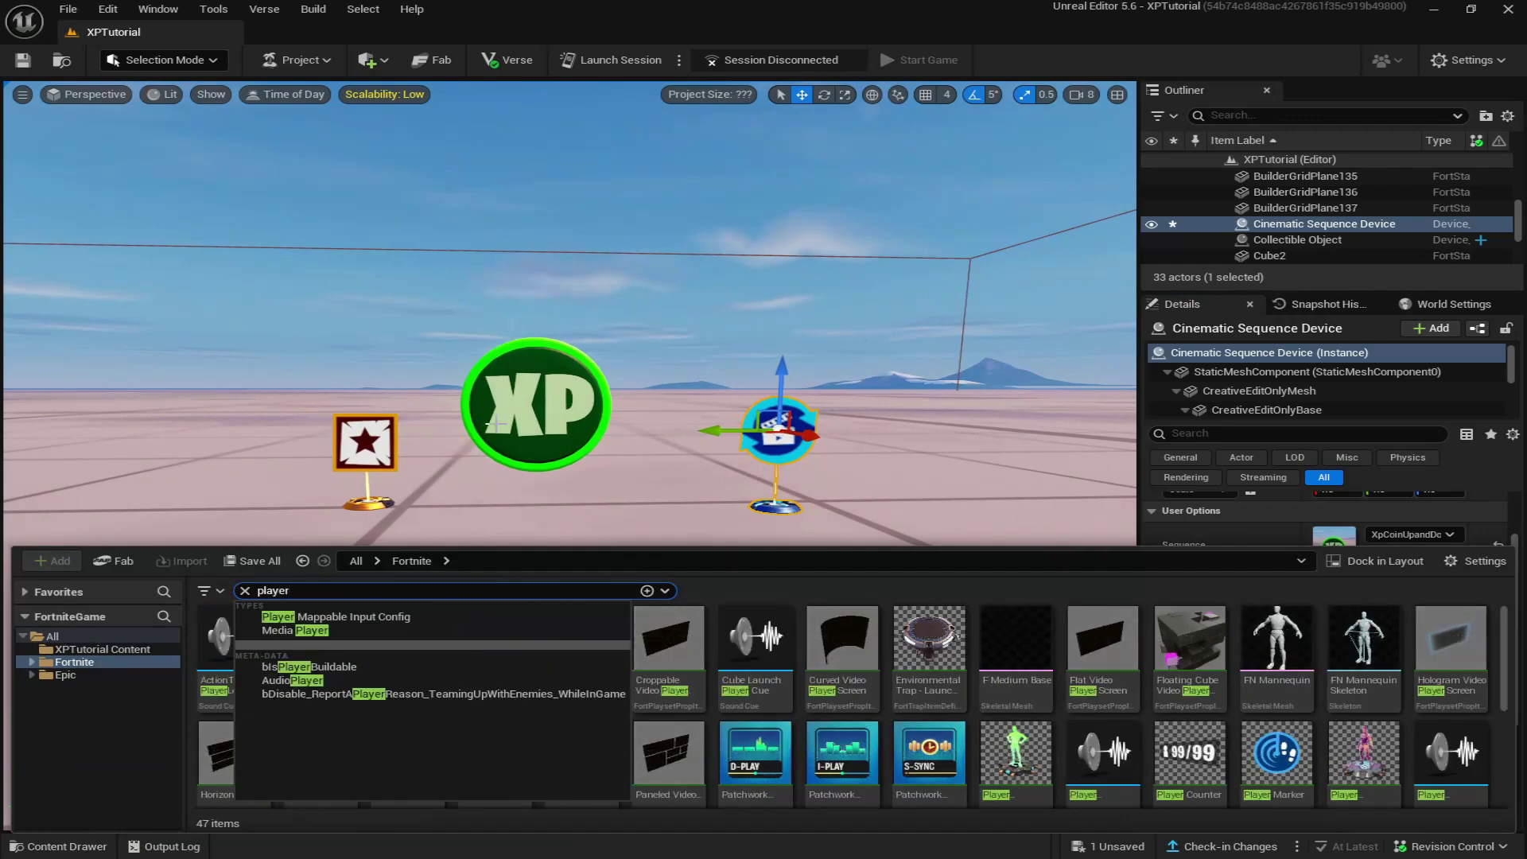
pyautogui.scroll(-2, 700, 683)
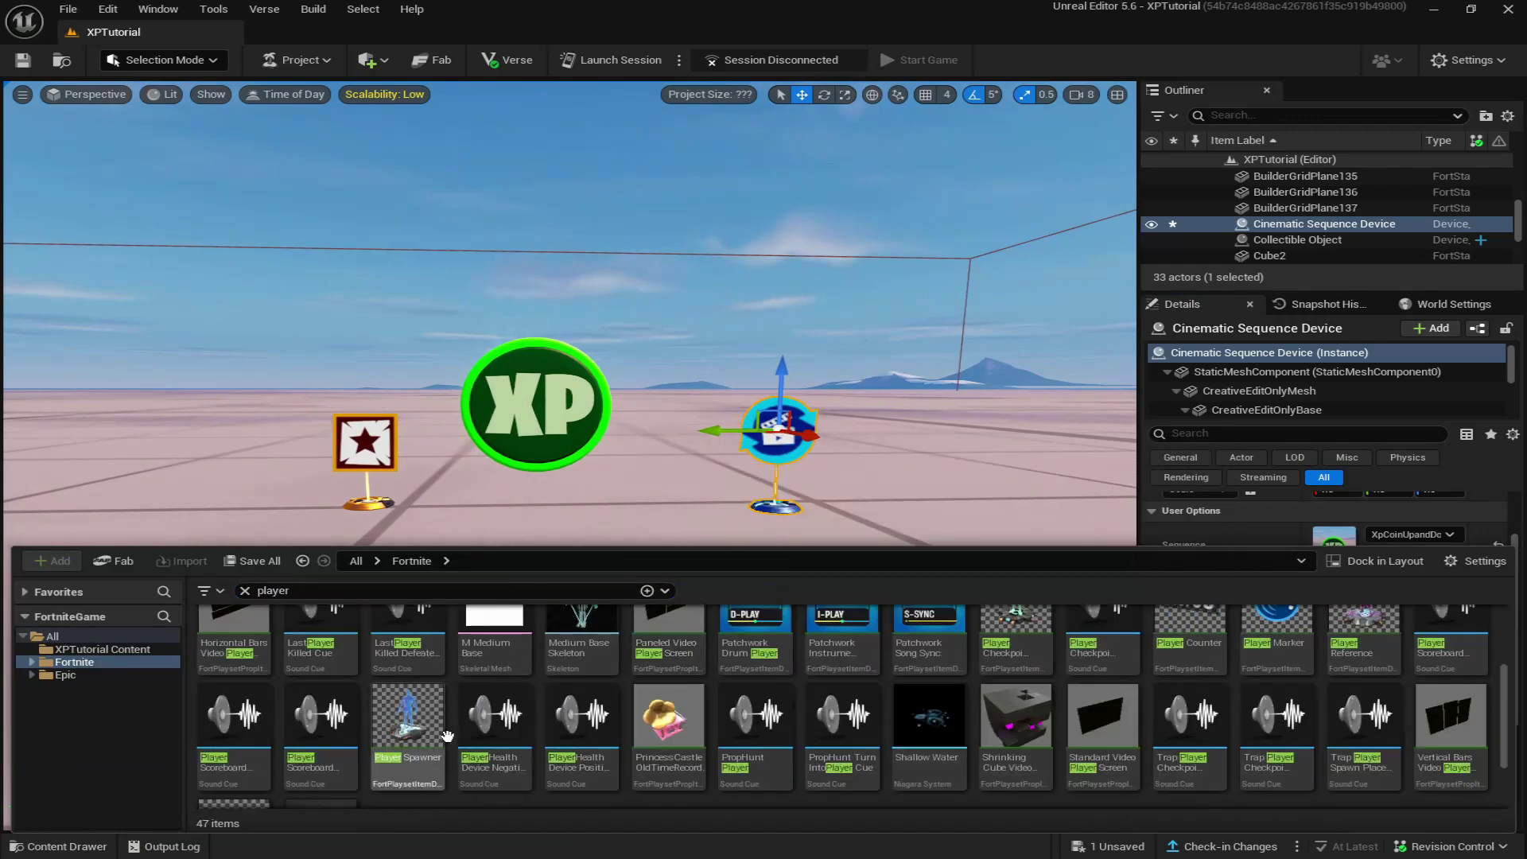